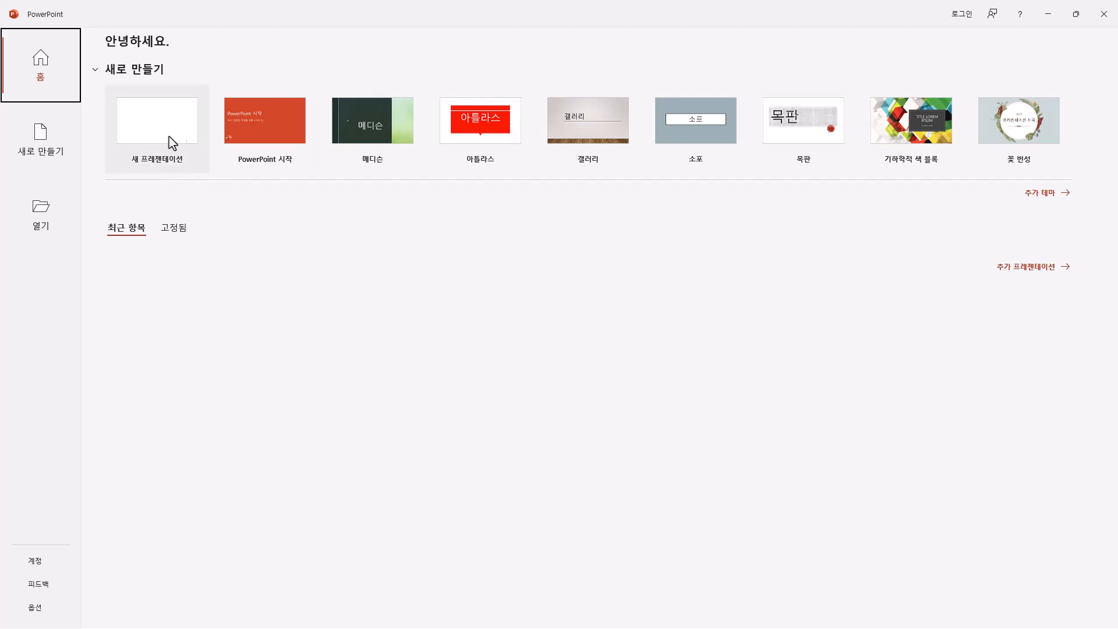
# Create a new blank presentation and narrow the slide thumbnail pane
pyautogui.click(180, 133)
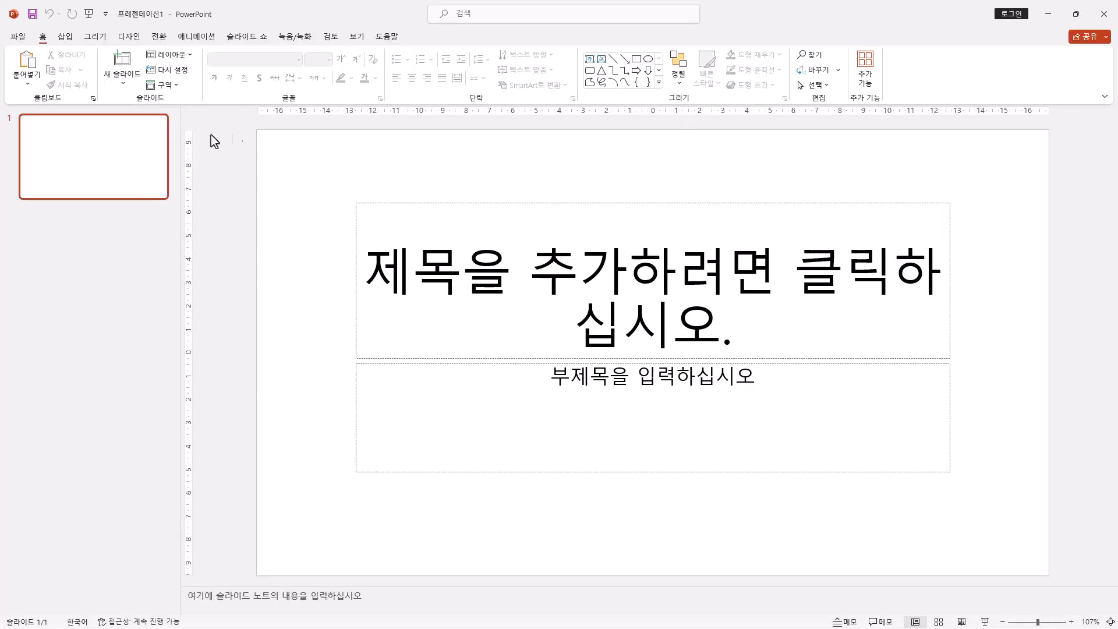
pyautogui.moveTo(180, 166); pyautogui.dragTo(85, 175)
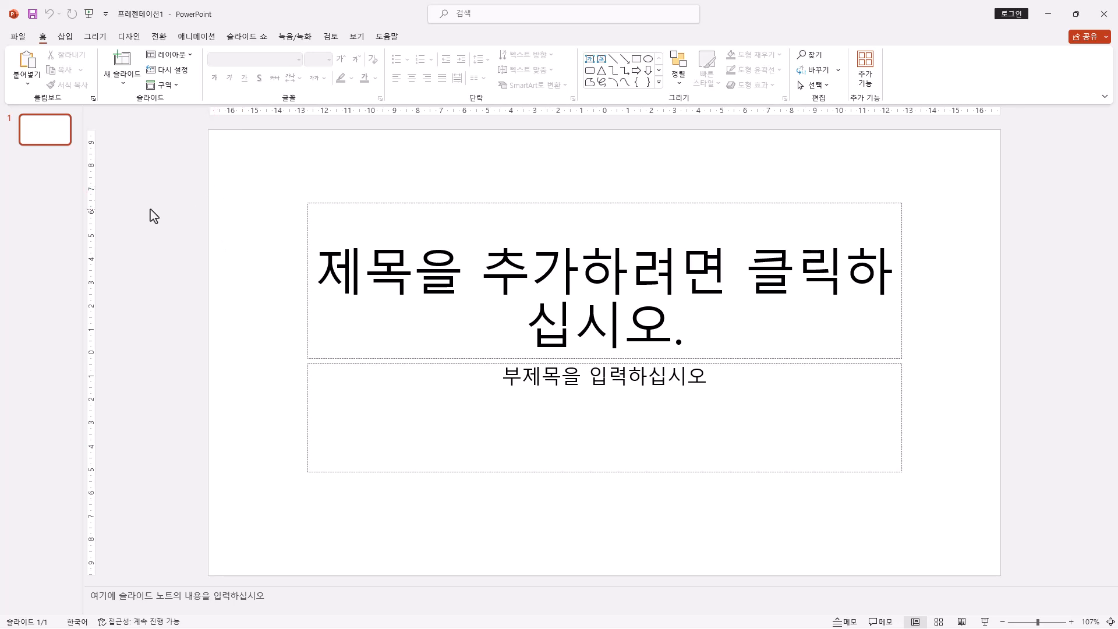
# Save the presentation in the ITQ folder under 문서, with the candidate's exam number and full name joined by a hyphen as file name
pyautogui.click(32, 14)
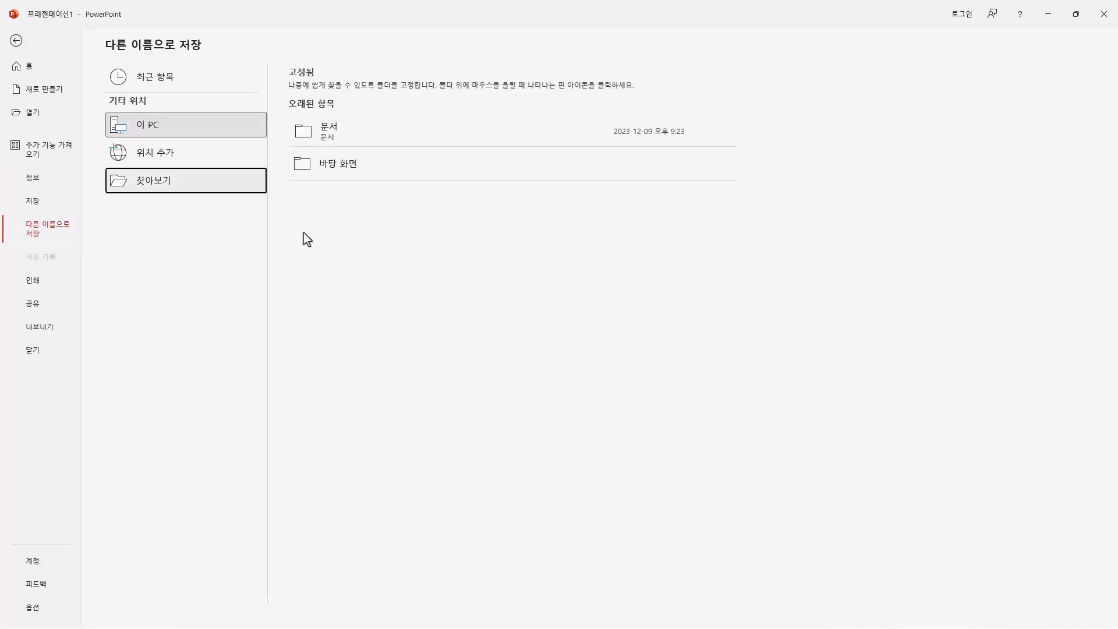
pyautogui.click(178, 191)
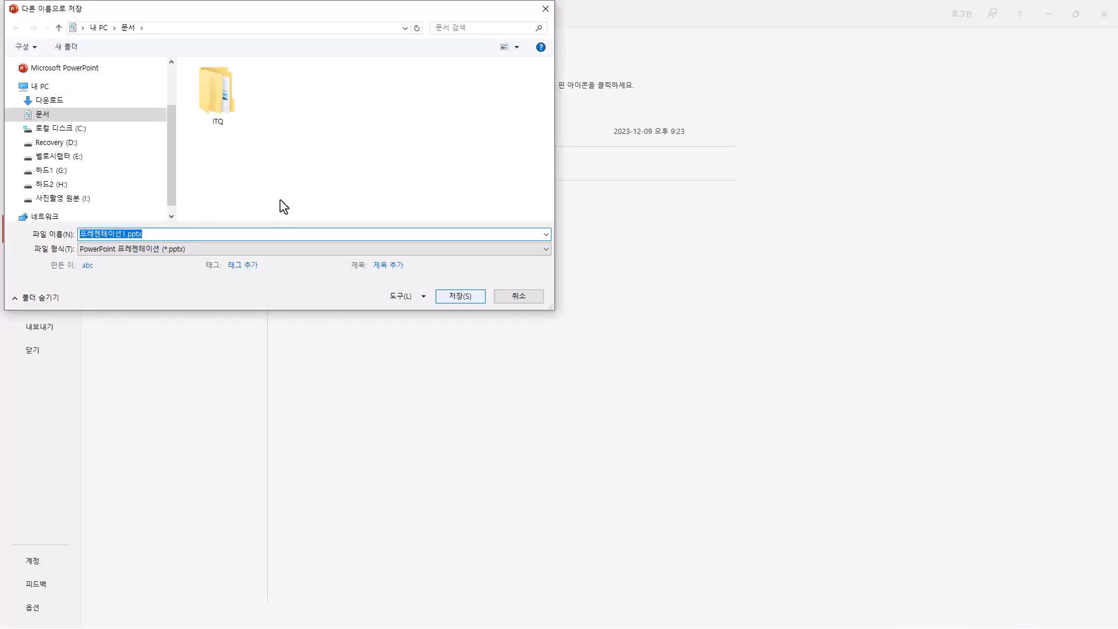
pyautogui.moveTo(173, 207); pyautogui.dragTo(173, 79)
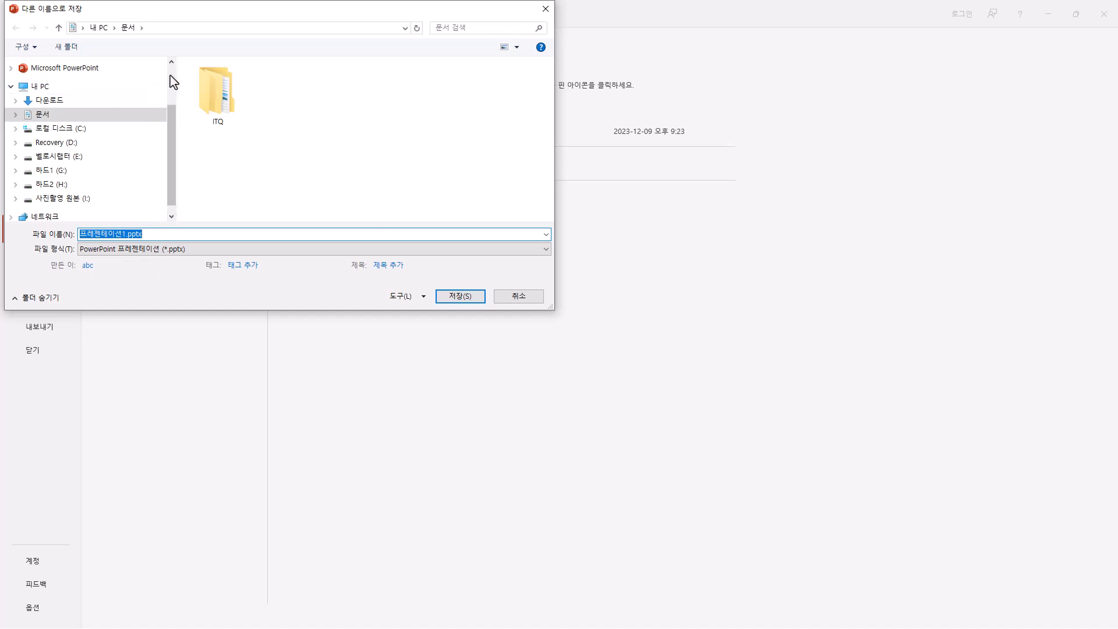
pyautogui.doubleClick(217, 112)
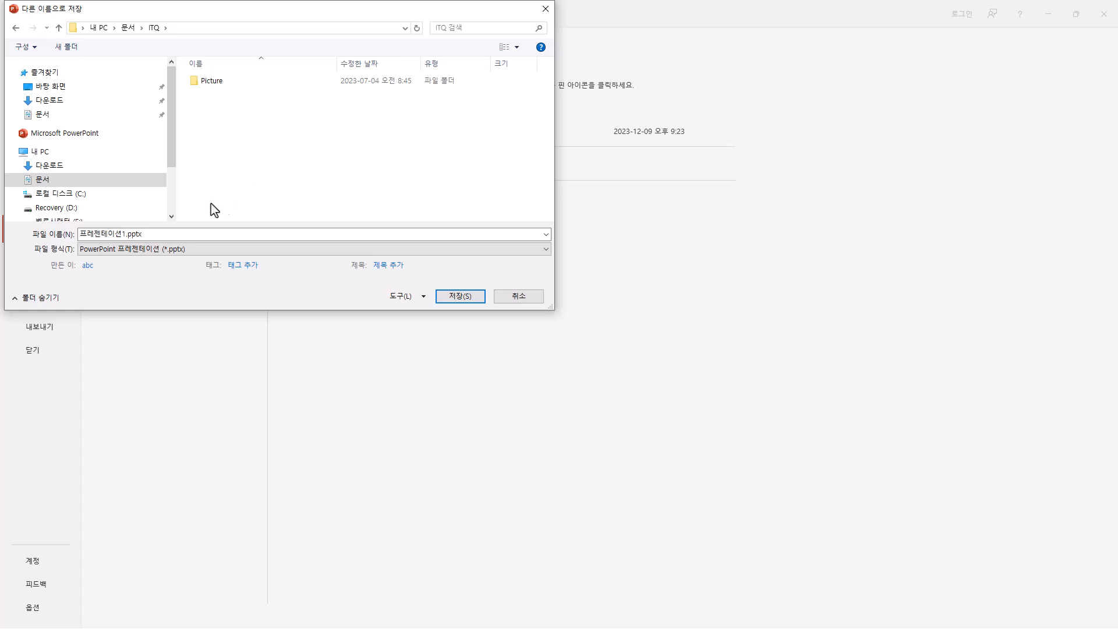
pyautogui.click(164, 234)
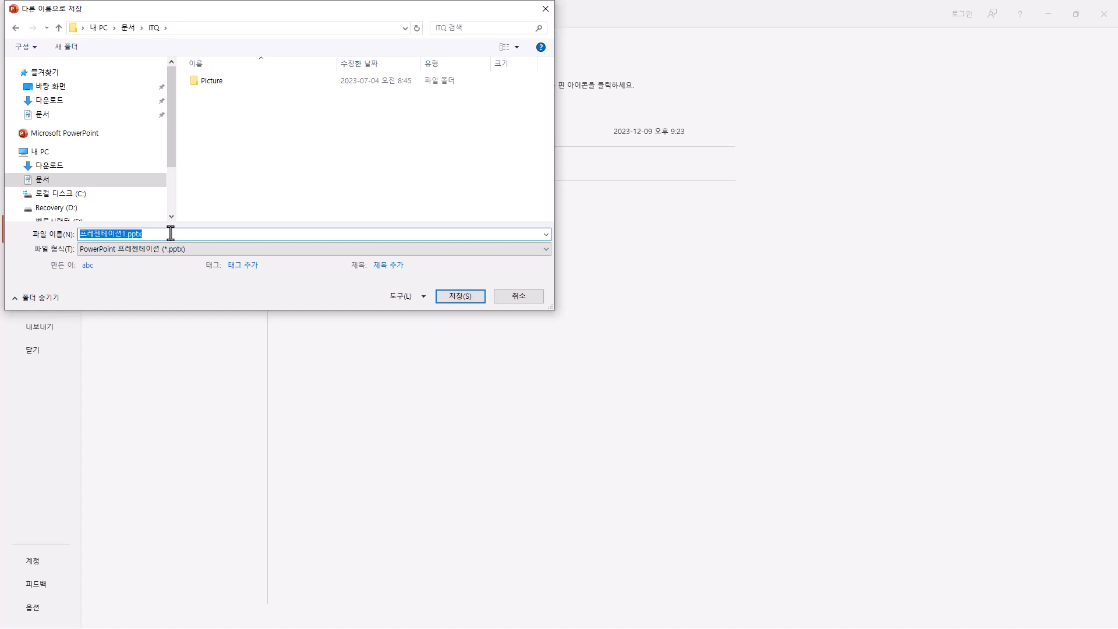
pyautogui.write('12345678-홍길동')
pyautogui.doubleClick(111, 234)
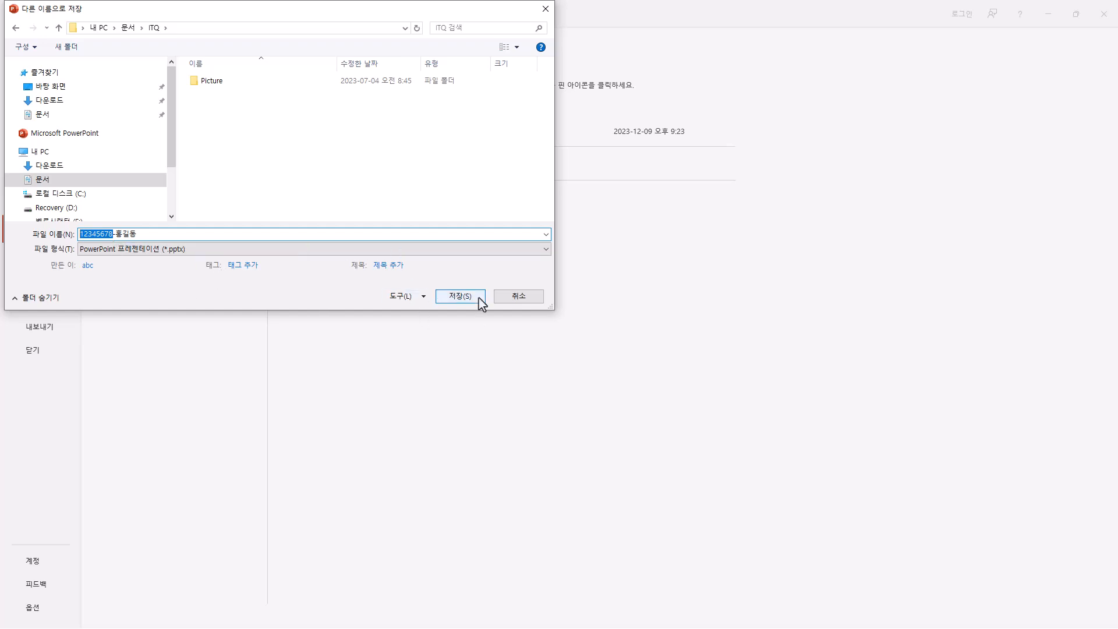
pyautogui.click(460, 297)
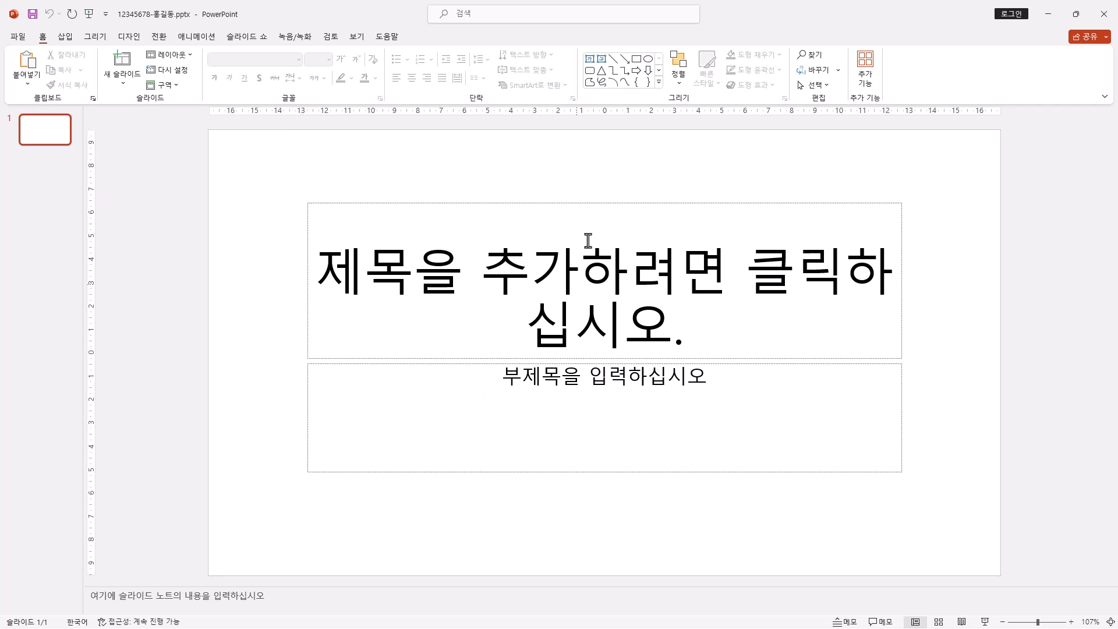
# Set the slide size to A4 용지(210x297mm) and accept the content scaling for the new size
pyautogui.click(129, 36)
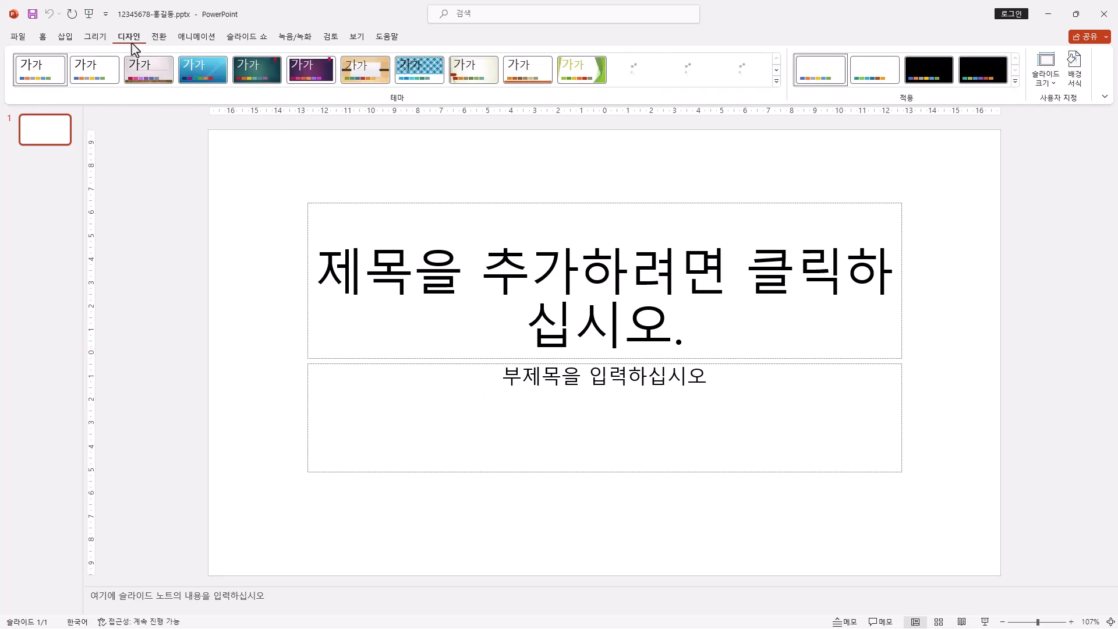
pyautogui.click(1053, 87)
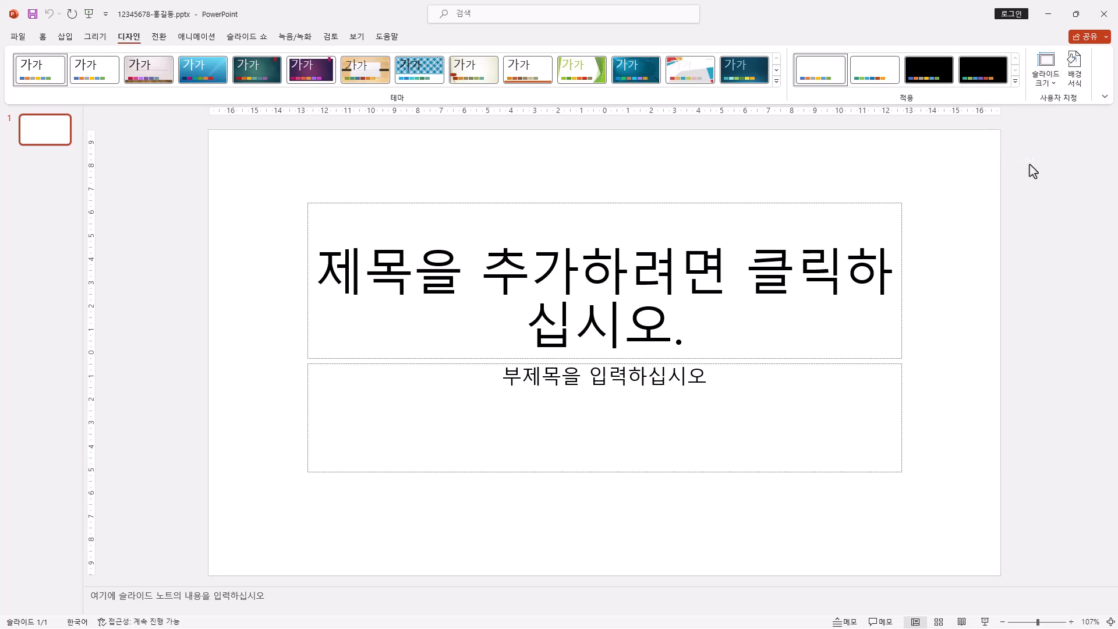
pyautogui.click(1031, 163)
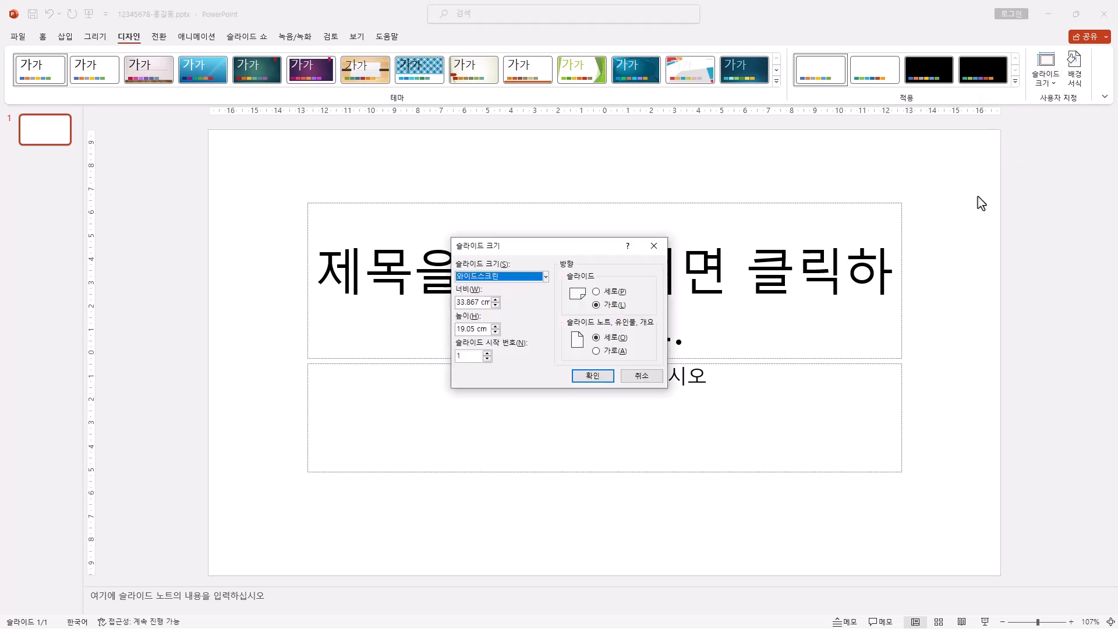
pyautogui.click(521, 279)
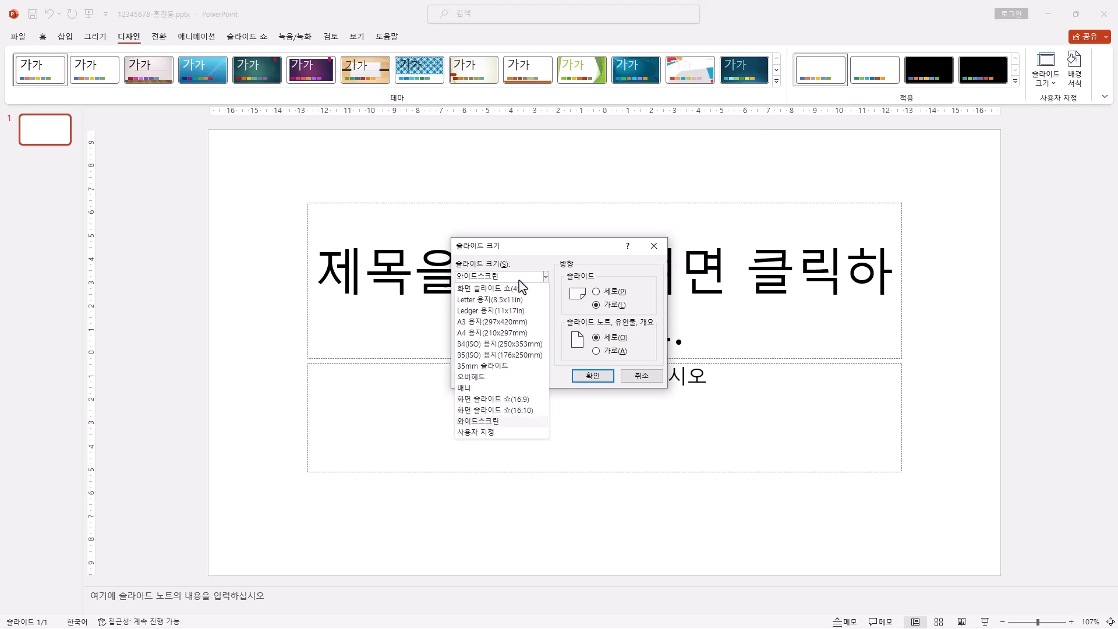
pyautogui.click(526, 333)
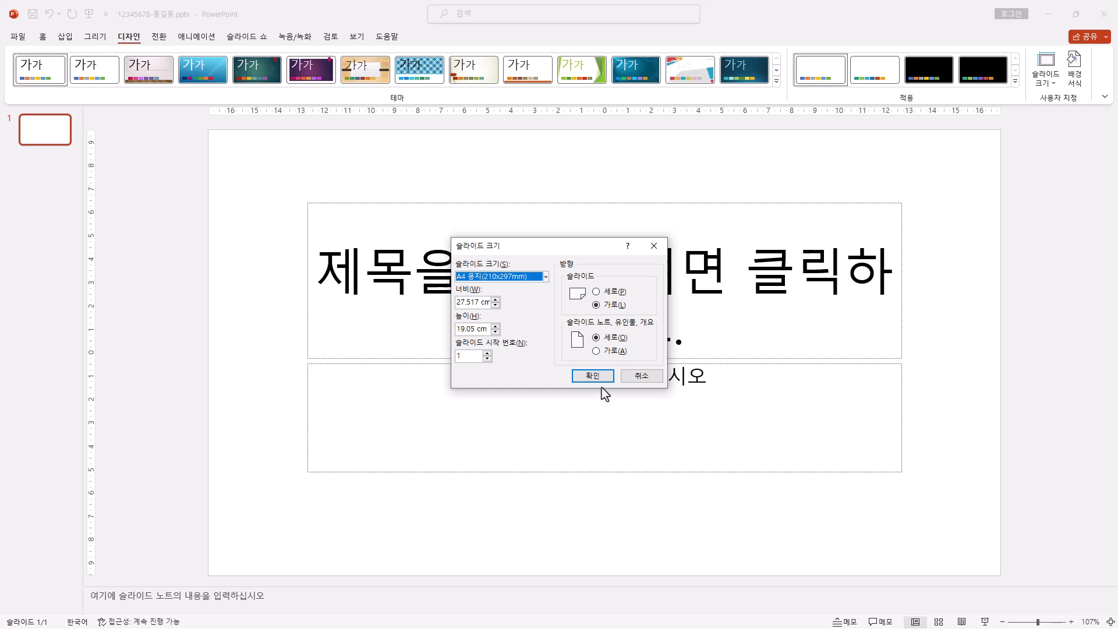
pyautogui.click(593, 375)
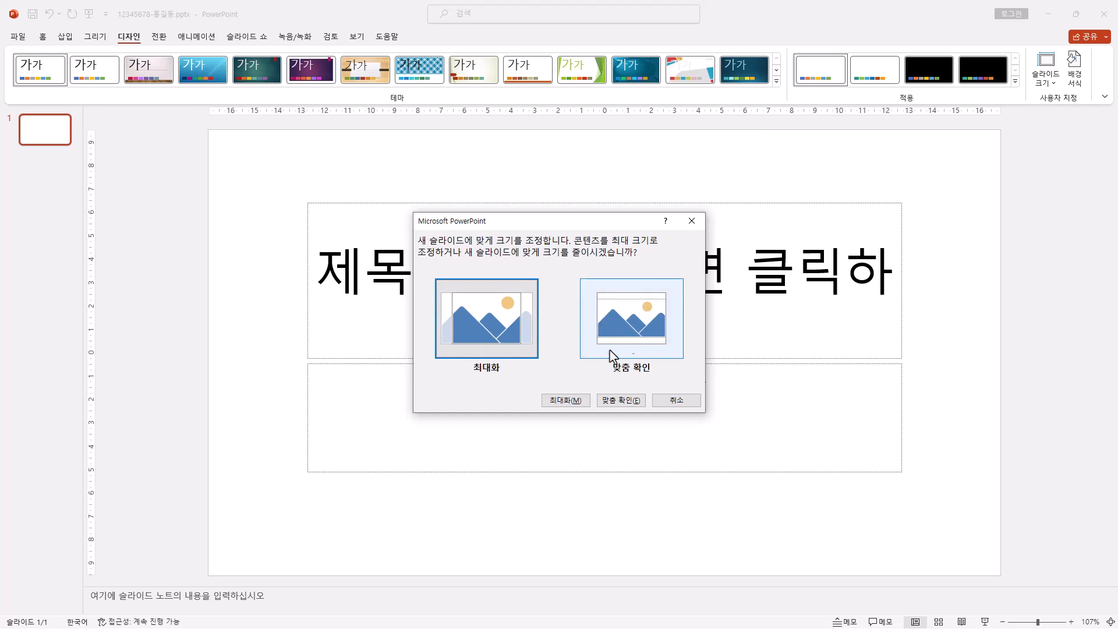
pyautogui.press('Return')
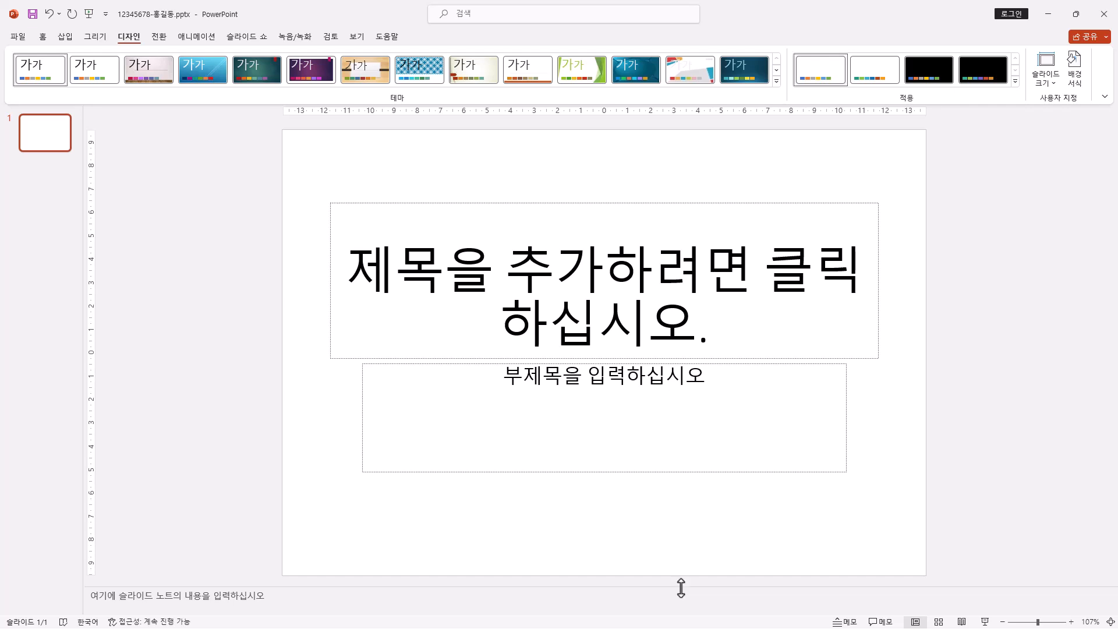
# Collapse the notes area and open the title-and-content layout (third thumbnail) in slide master view
pyautogui.moveTo(680, 588); pyautogui.dragTo(688, 621)
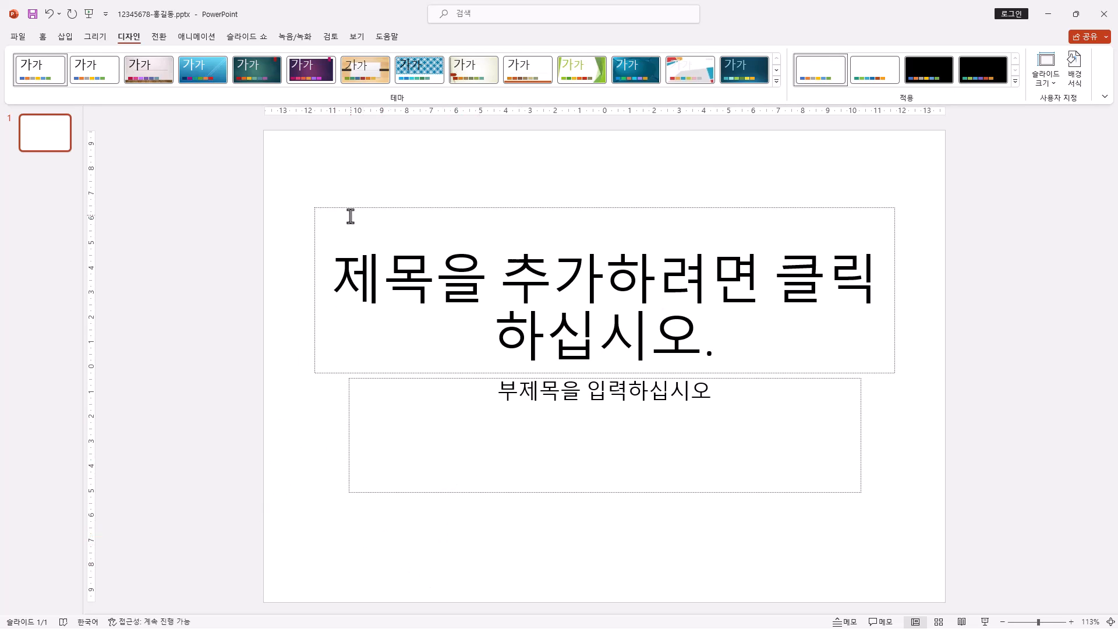
pyautogui.click(356, 37)
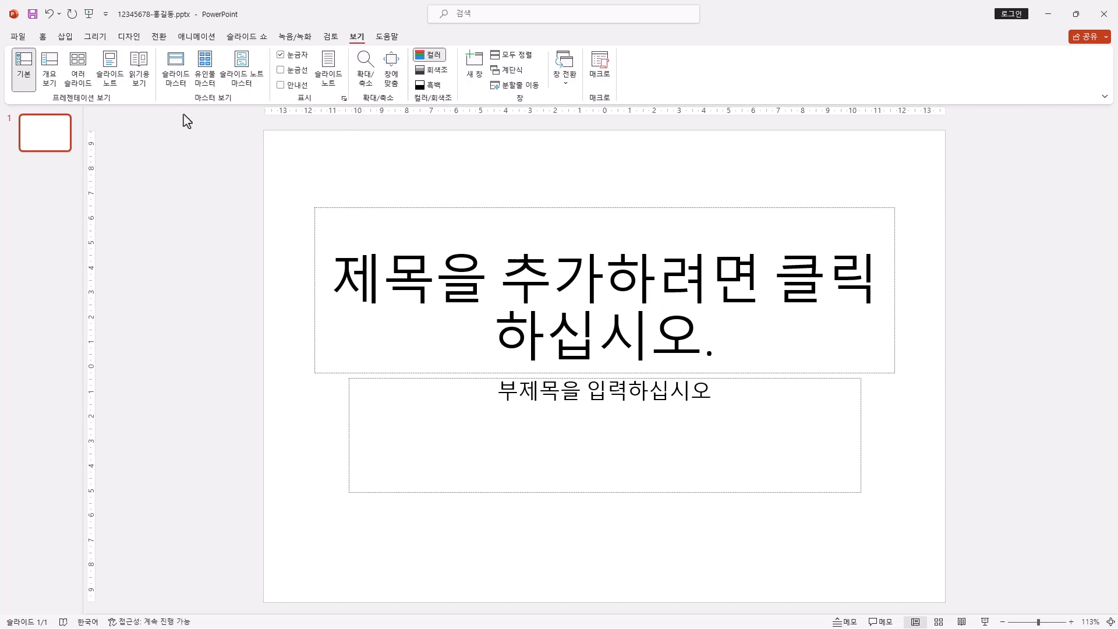
pyautogui.click(177, 77)
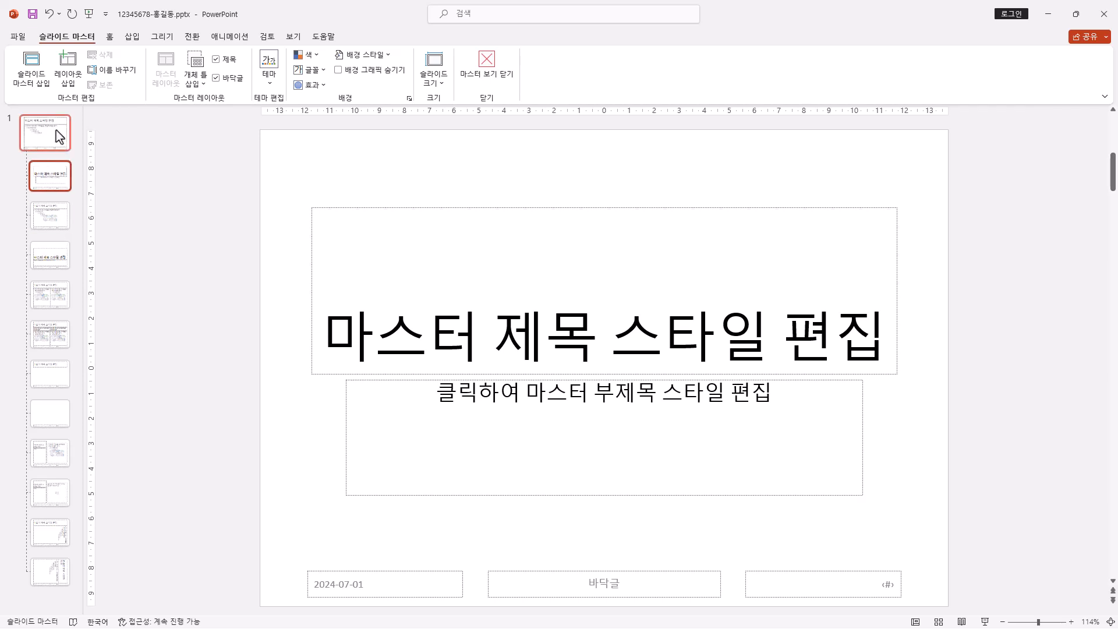
pyautogui.click(66, 220)
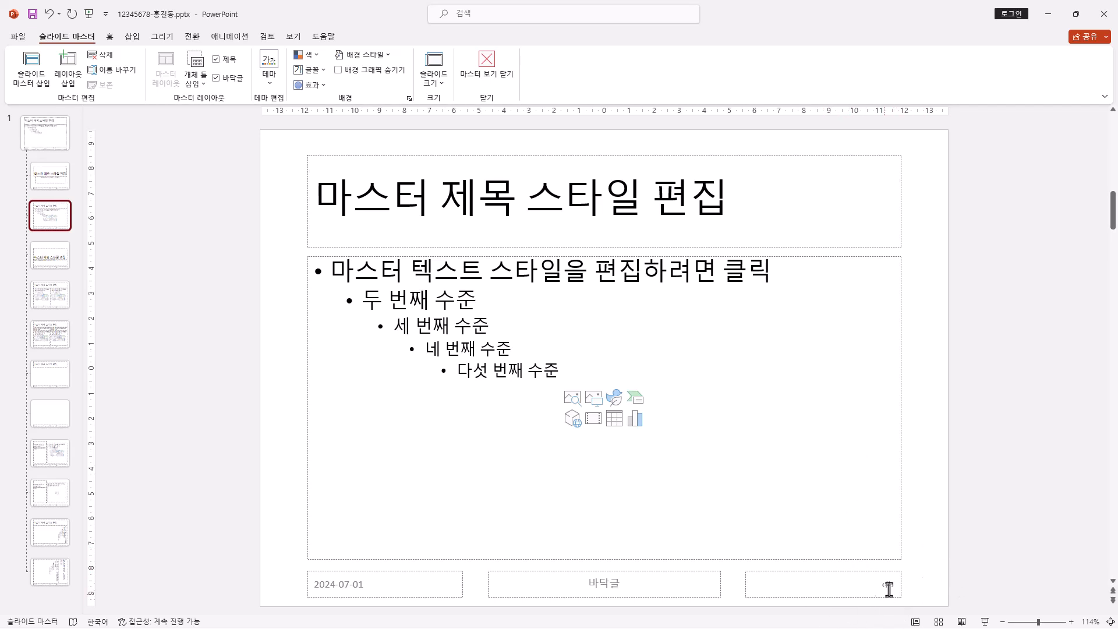
# Make the slide number placeholder's text black and enlarge its font by two size steps
pyautogui.click(849, 594)
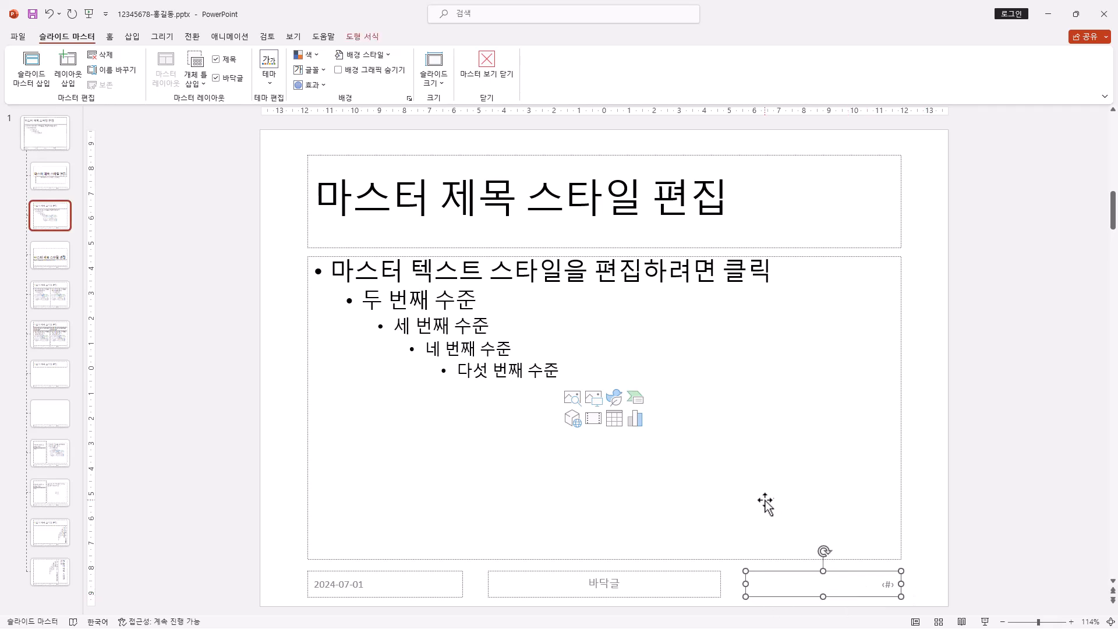
pyautogui.click(109, 36)
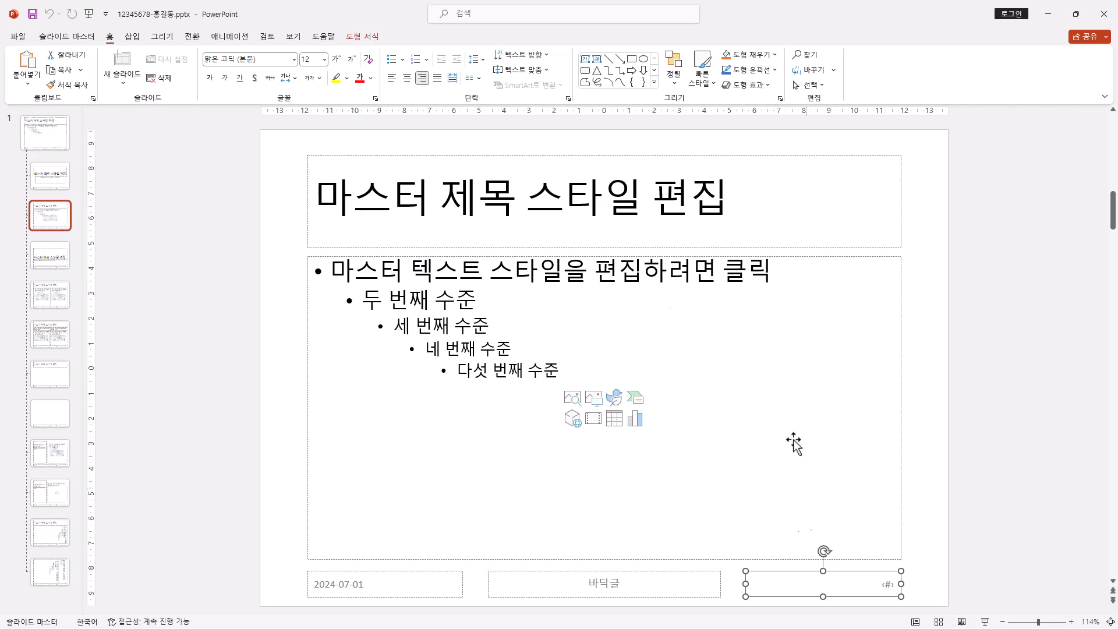
pyautogui.click(370, 78)
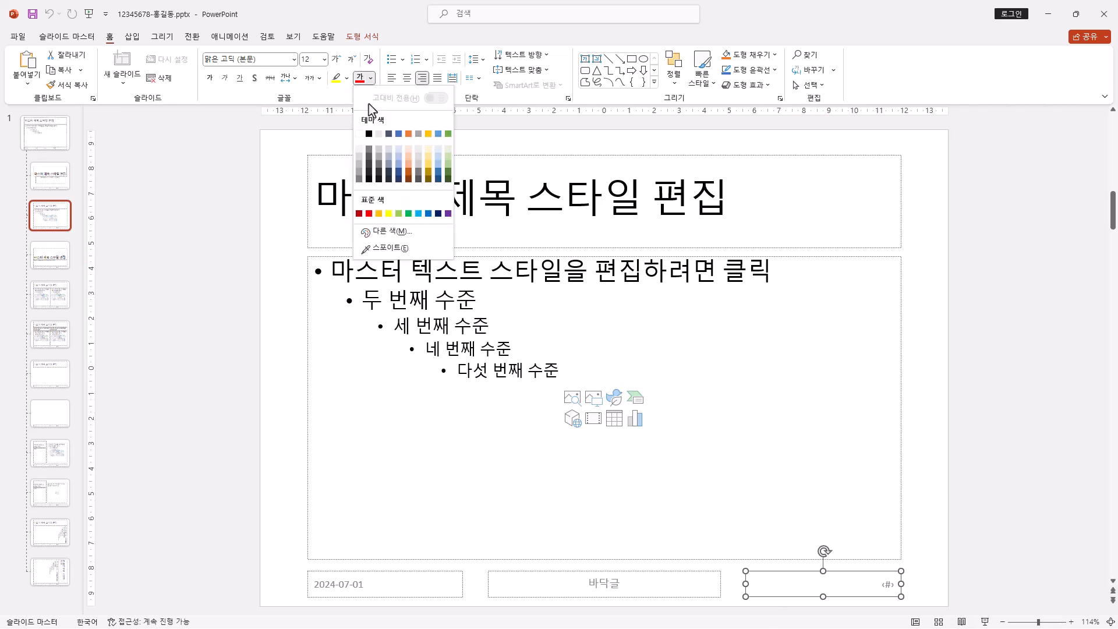
pyautogui.click(369, 134)
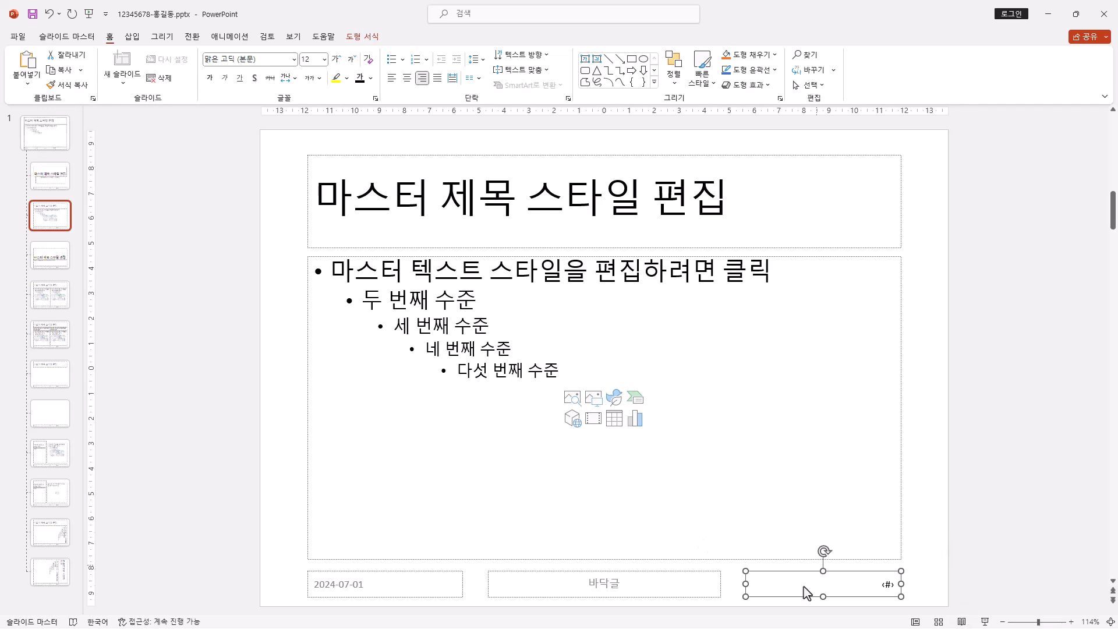
pyautogui.click(337, 59)
pyautogui.click(337, 59)
# Insert the picture 로고2.jpg from the ITQ > Picture folder in 문서 onto the layout
pyautogui.click(132, 36)
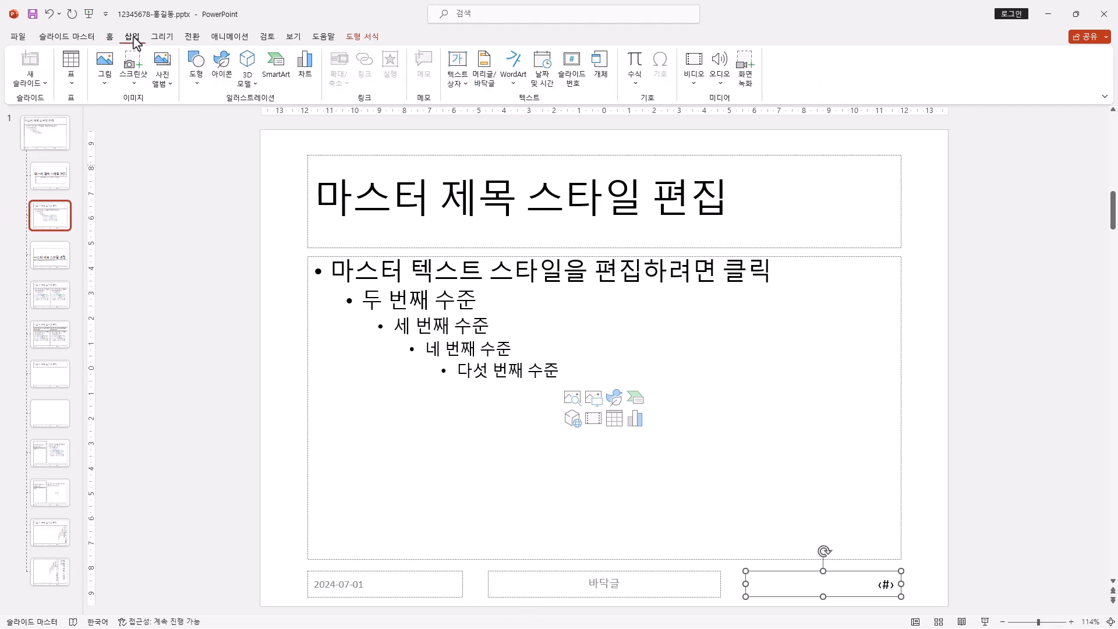
pyautogui.click(105, 67)
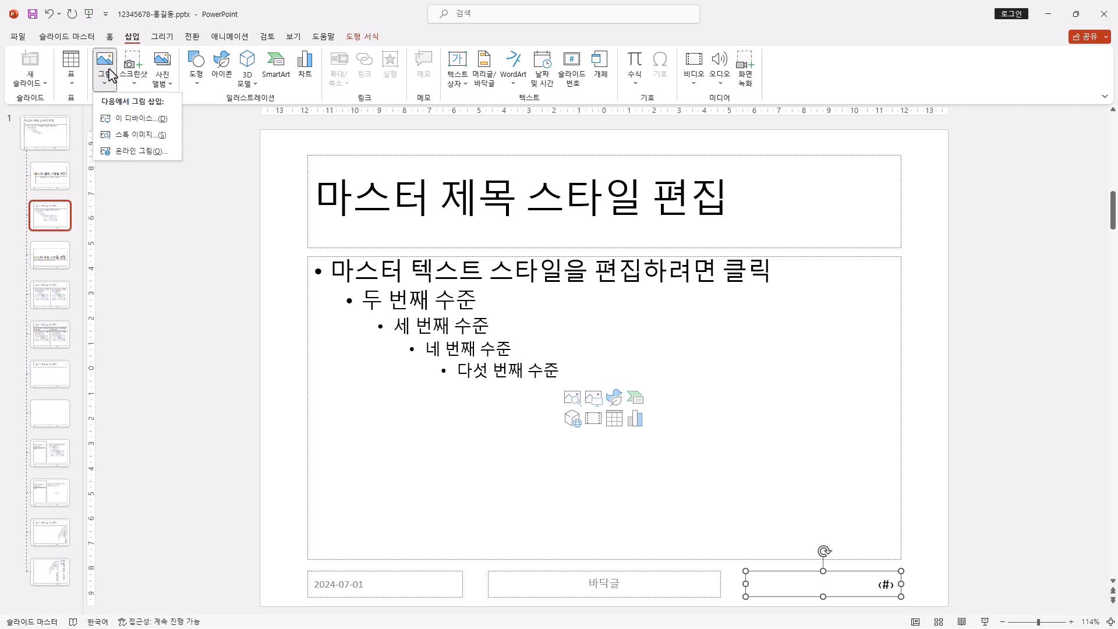
pyautogui.click(140, 118)
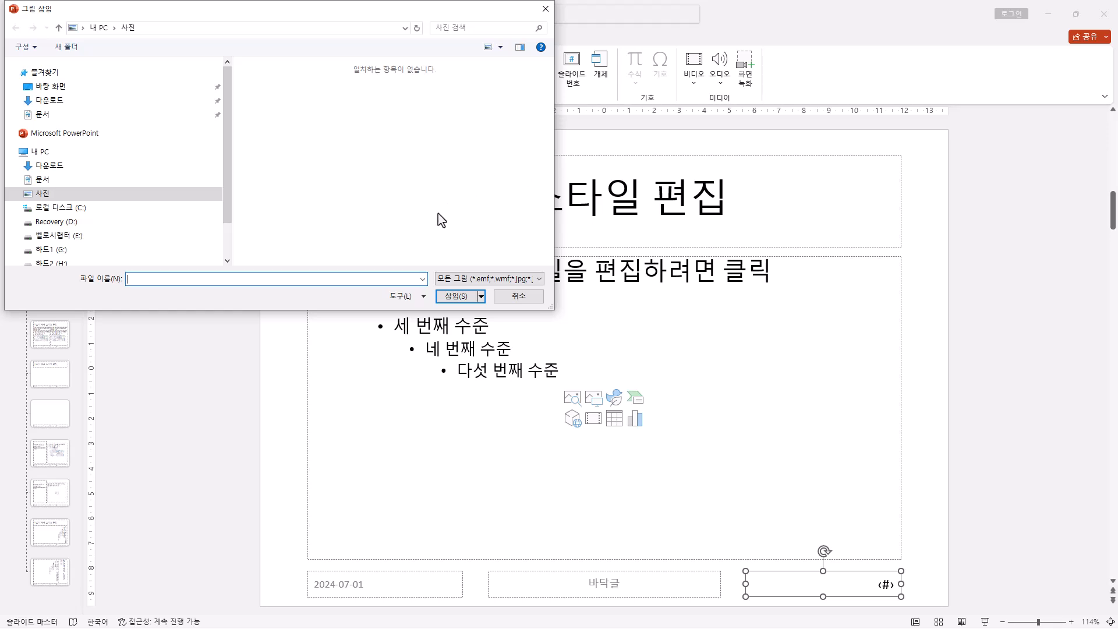
pyautogui.click(121, 115)
pyautogui.doubleClick(272, 110)
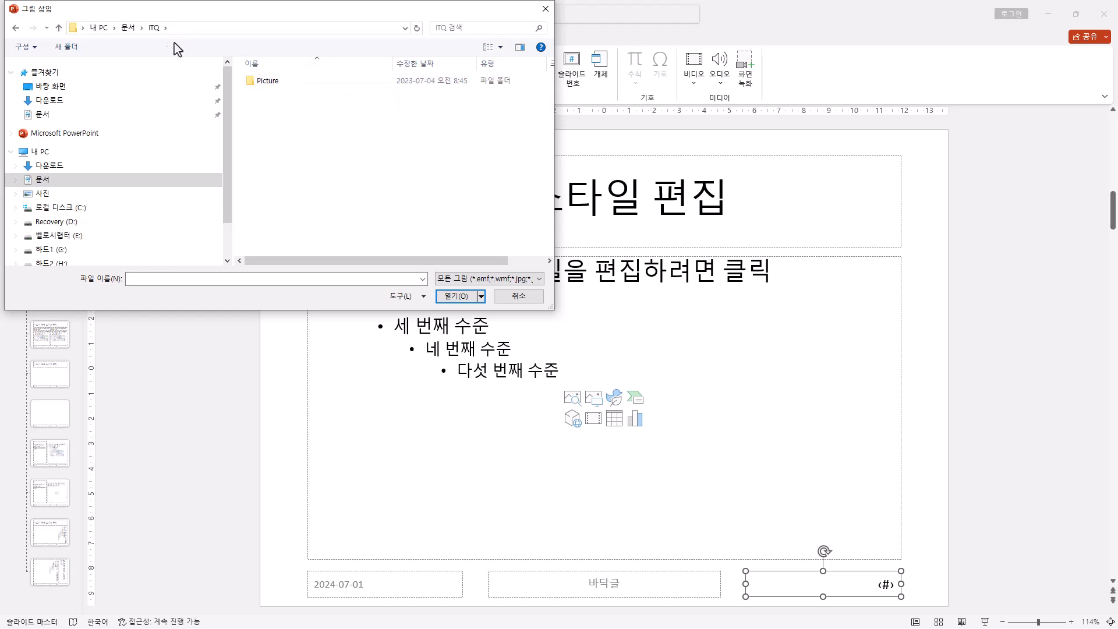
pyautogui.doubleClick(277, 86)
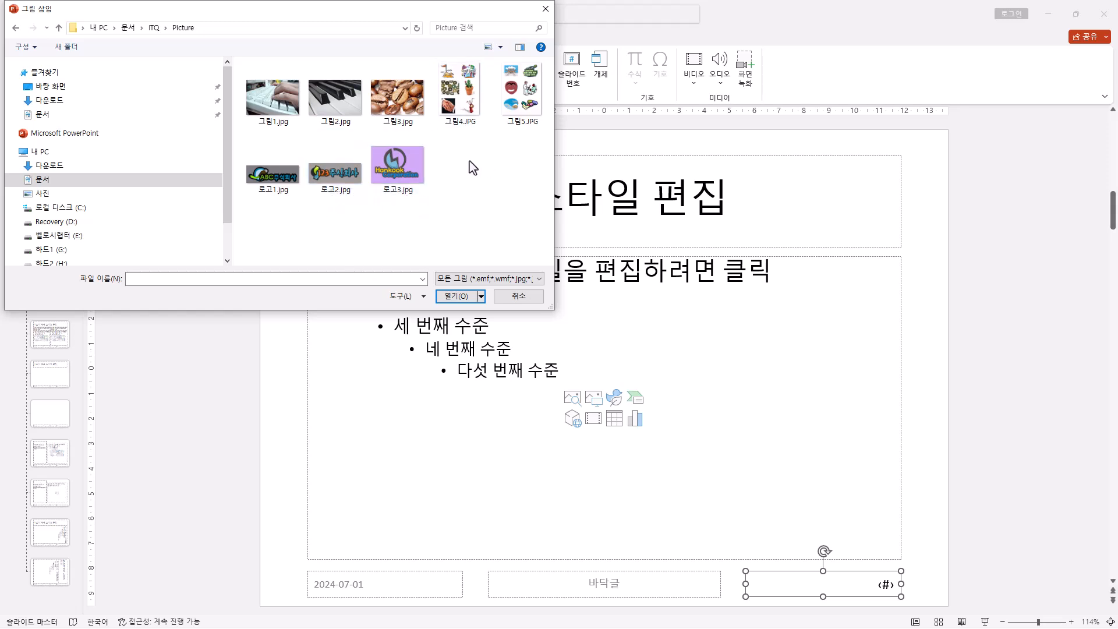
pyautogui.click(356, 180)
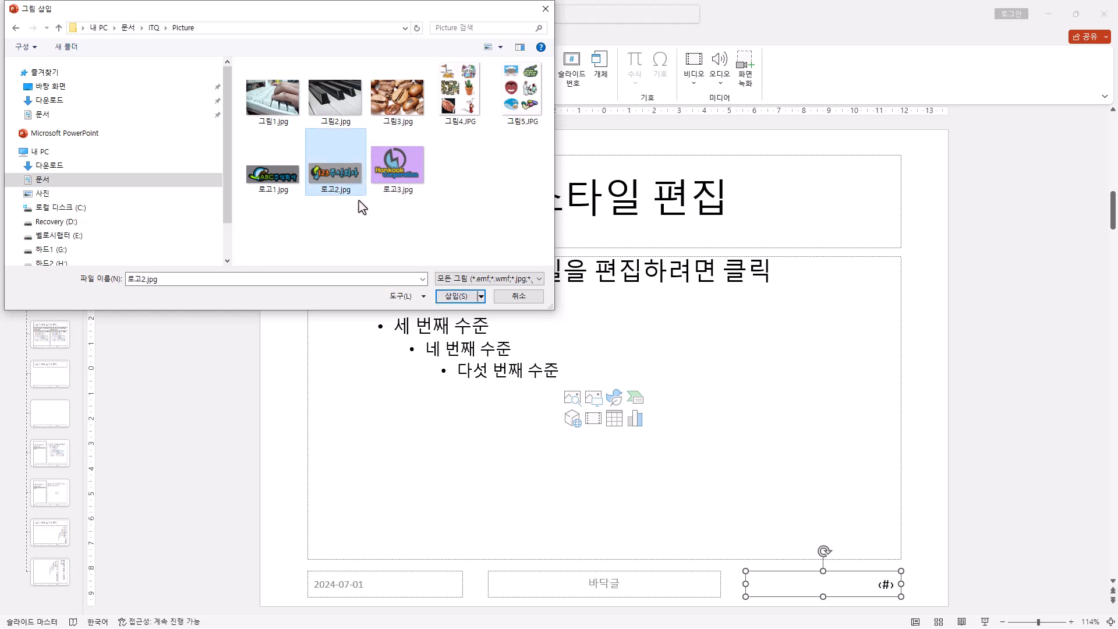
pyautogui.doubleClick(348, 182)
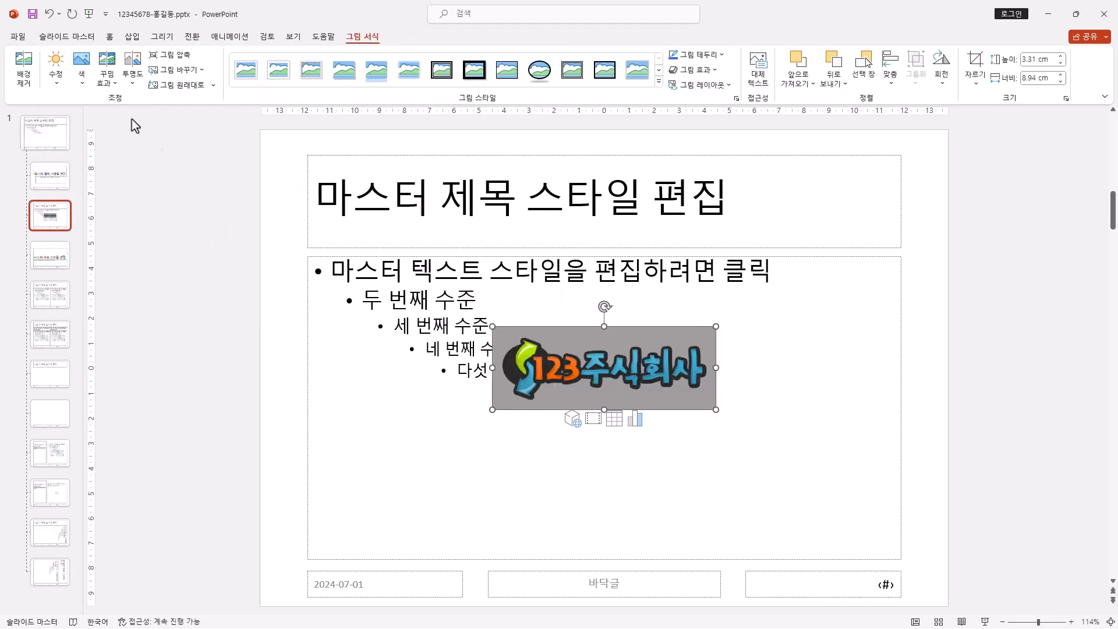
# Make the logo picture's grey background transparent with the set transparent color tool
pyautogui.click(84, 88)
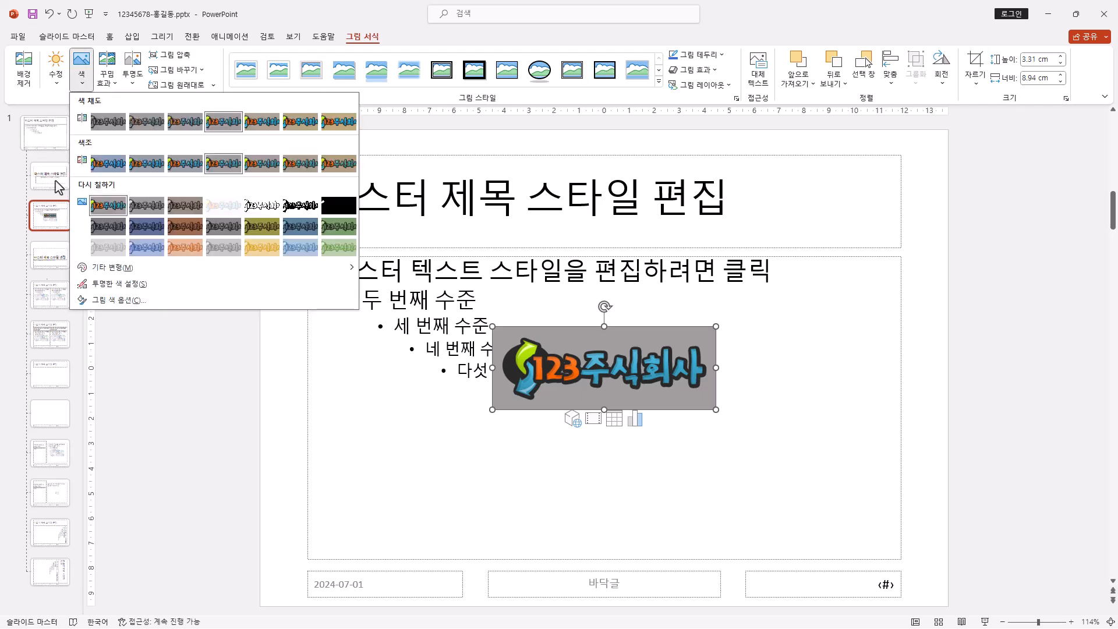
pyautogui.click(116, 284)
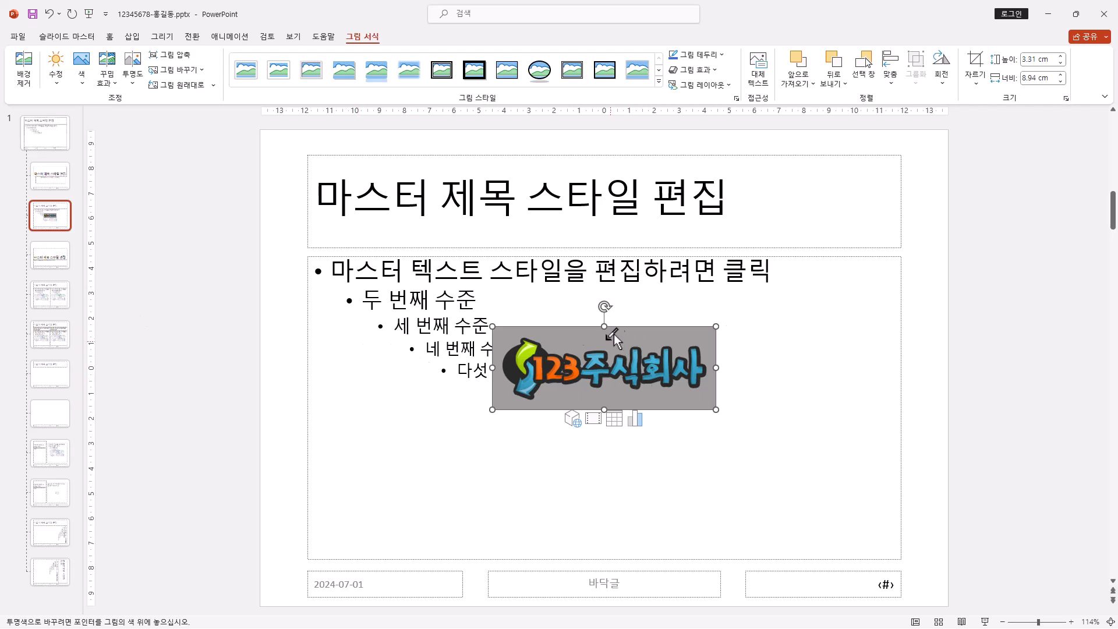
pyautogui.click(684, 336)
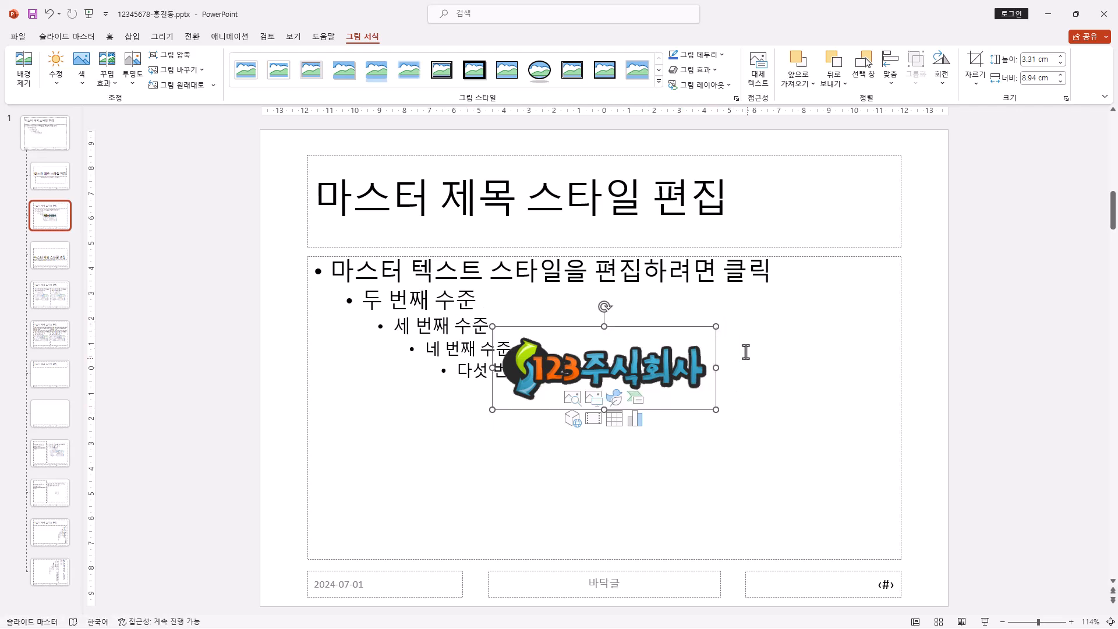
# Shrink the logo to about 1.56 cm high by 4.21 cm wide and place it in the slide's lower-left corner
pyautogui.moveTo(715, 326); pyautogui.dragTo(332, 583)
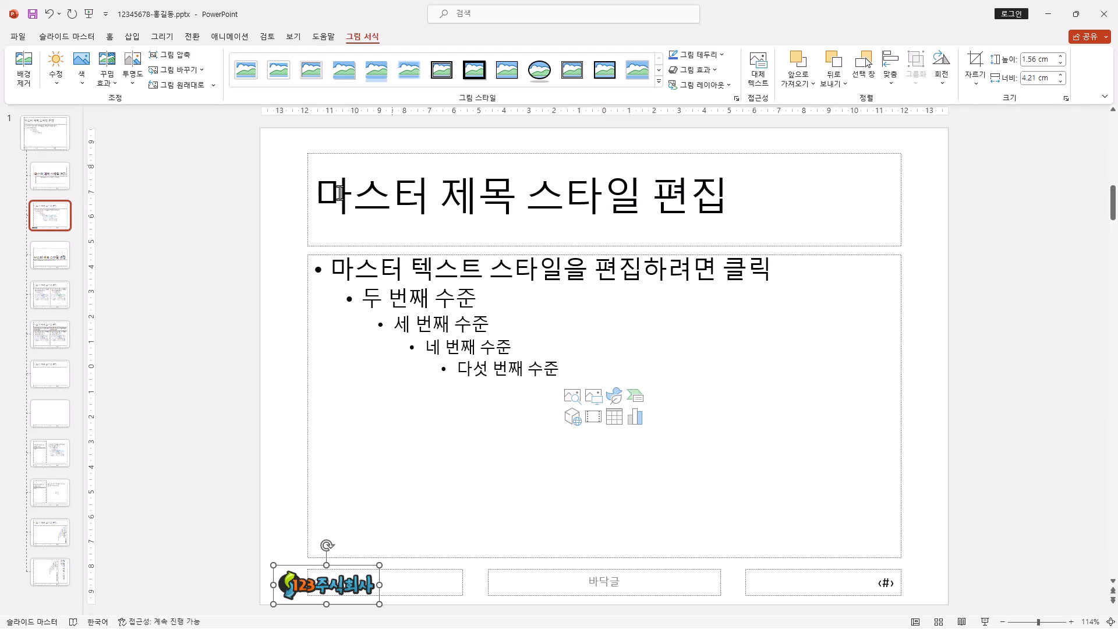
# Draw a chevron block arrow about 0.78 cm high by 27.52 cm wide across the title area and flip it horizontally
pyautogui.click(105, 39)
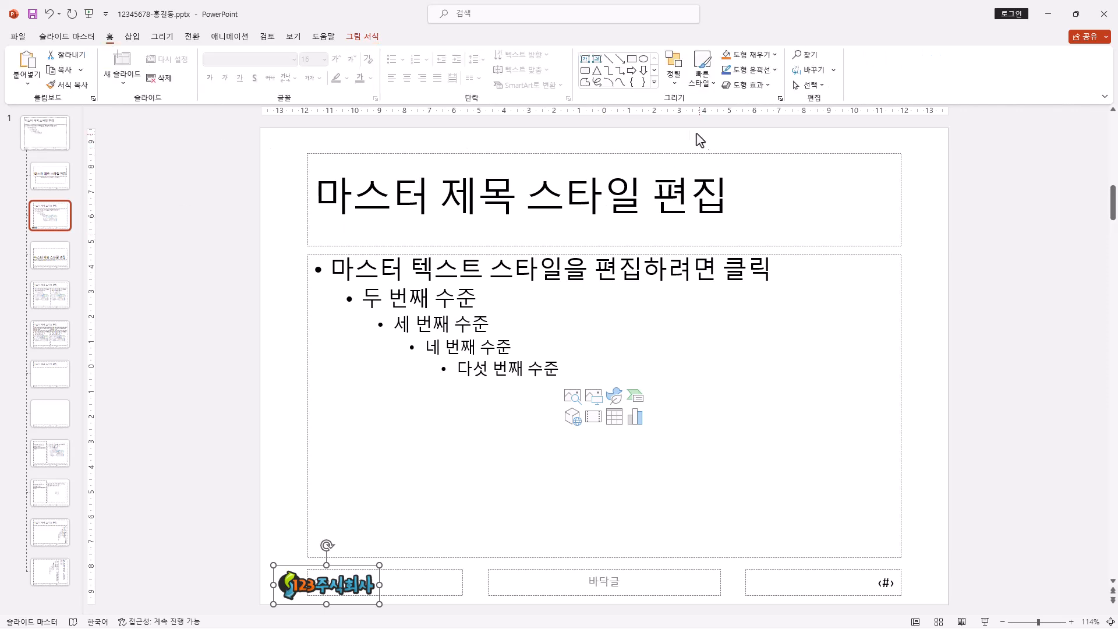
pyautogui.click(654, 83)
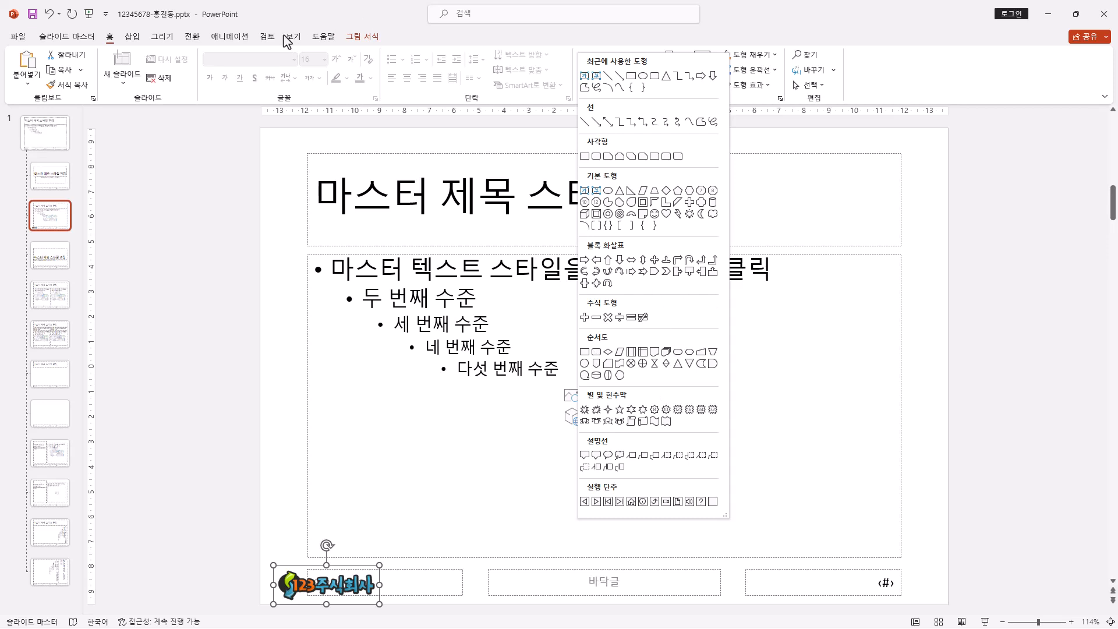
pyautogui.click(137, 39)
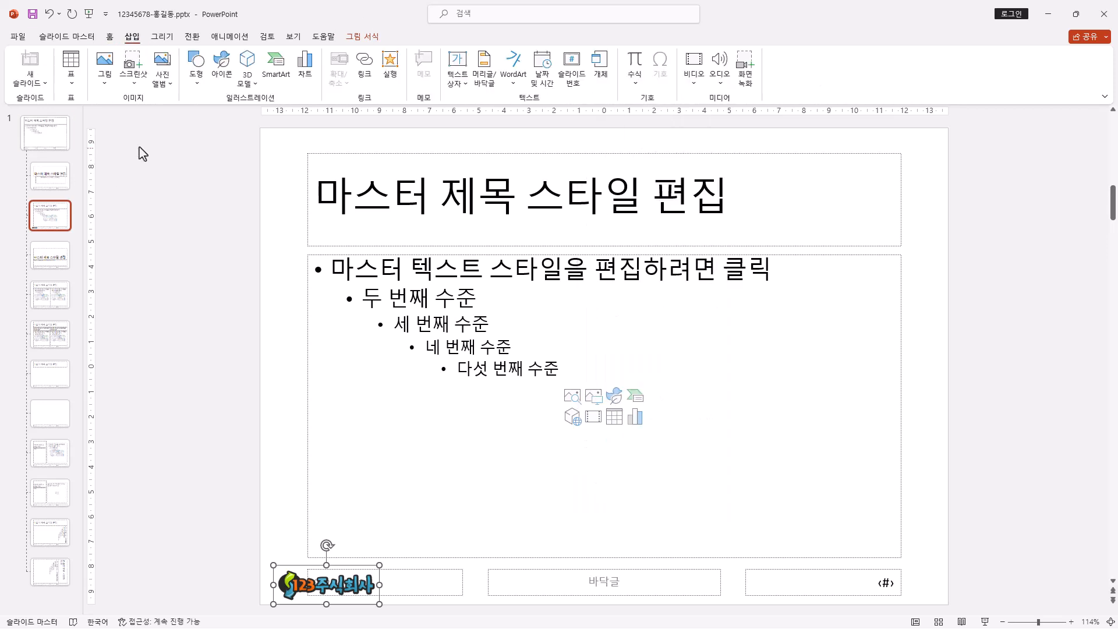
pyautogui.click(197, 83)
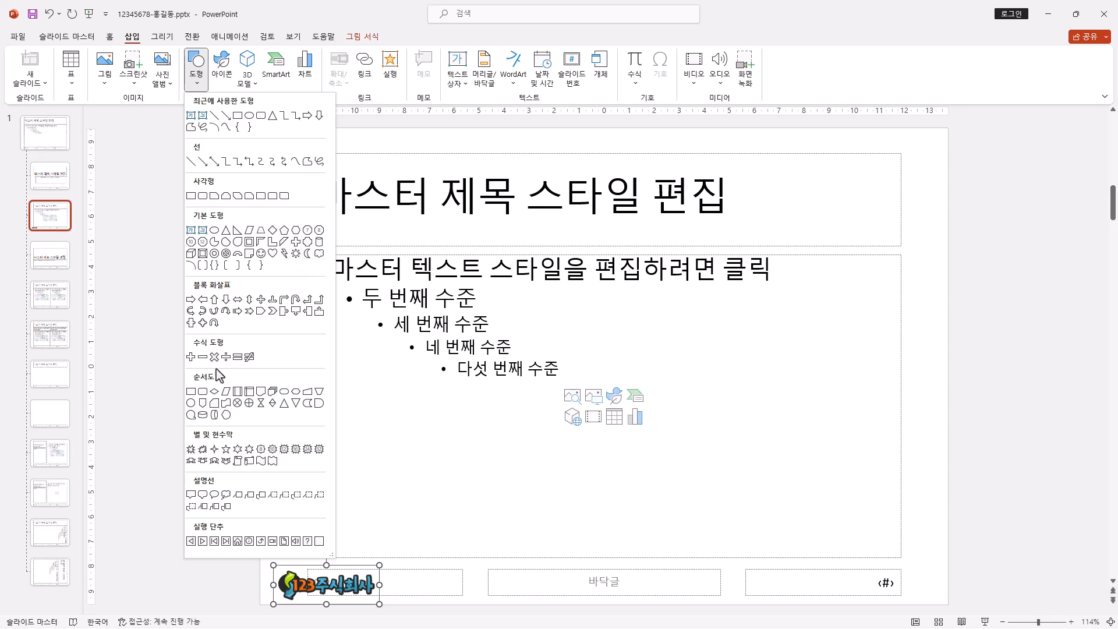
pyautogui.click(273, 311)
pyautogui.moveTo(260, 185)
pyautogui.mouseDown()
pyautogui.moveTo(928, 212)
pyautogui.moveTo(936, 226)
pyautogui.moveTo(948, 207)
pyautogui.mouseUp()
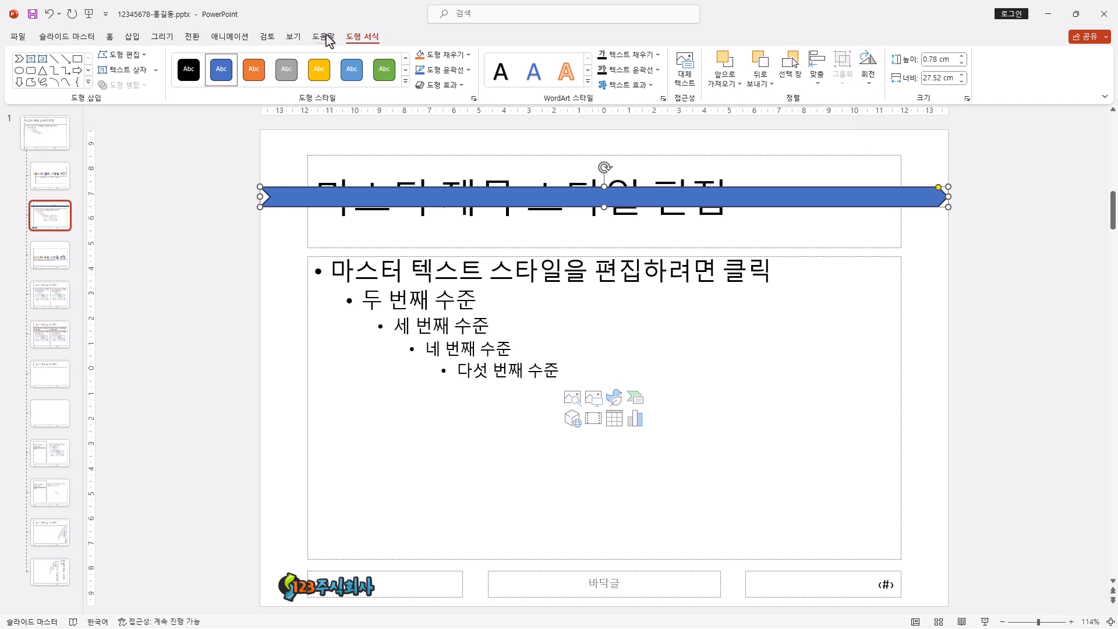
pyautogui.click(871, 87)
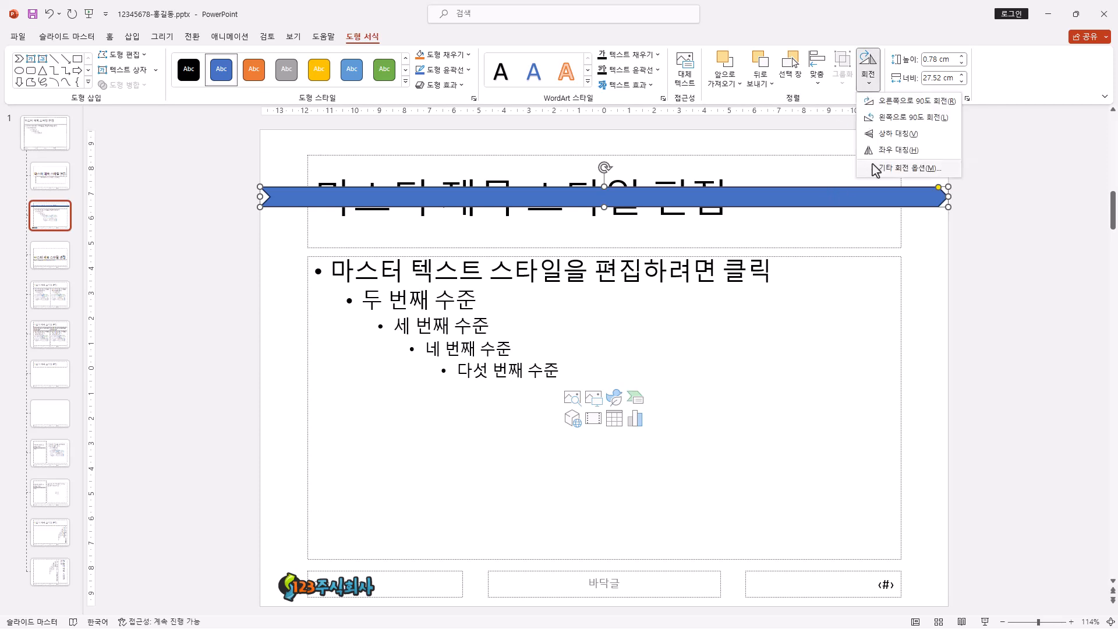
pyautogui.click(894, 150)
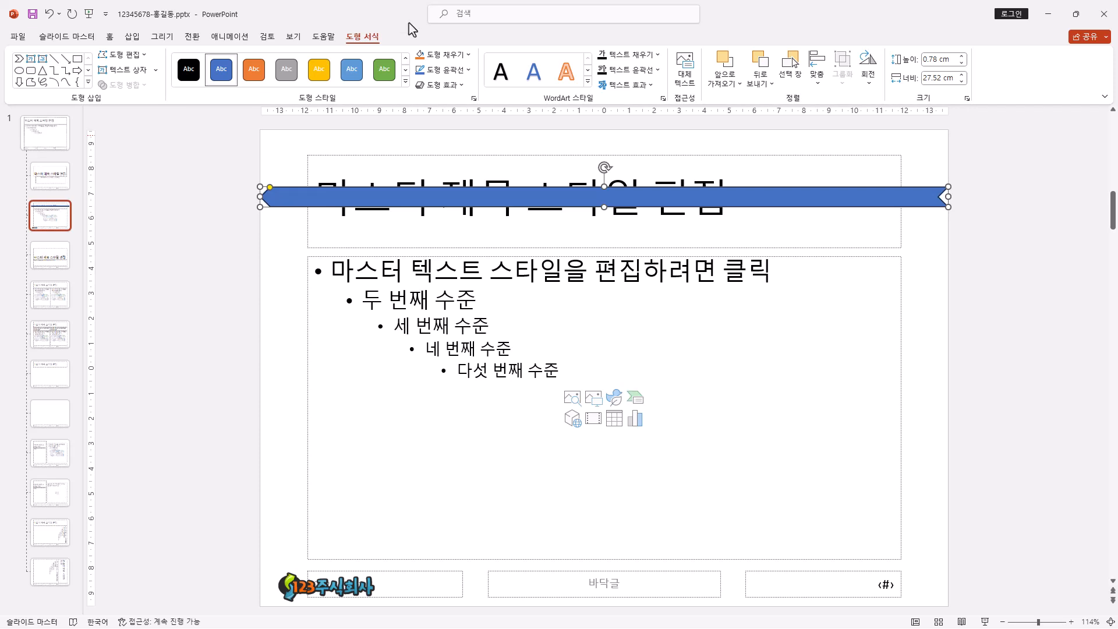
# Draw a cross basic shape about 3.07 cm high by 23.73 cm wide from the slide's upper edge over the chevron
pyautogui.click(89, 84)
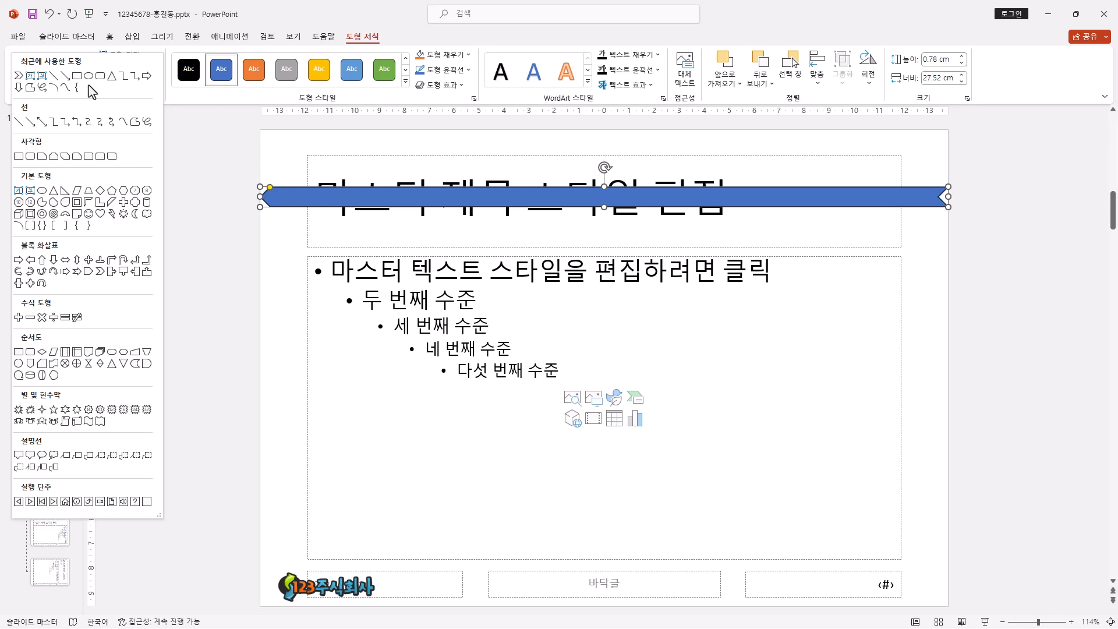
pyautogui.click(123, 202)
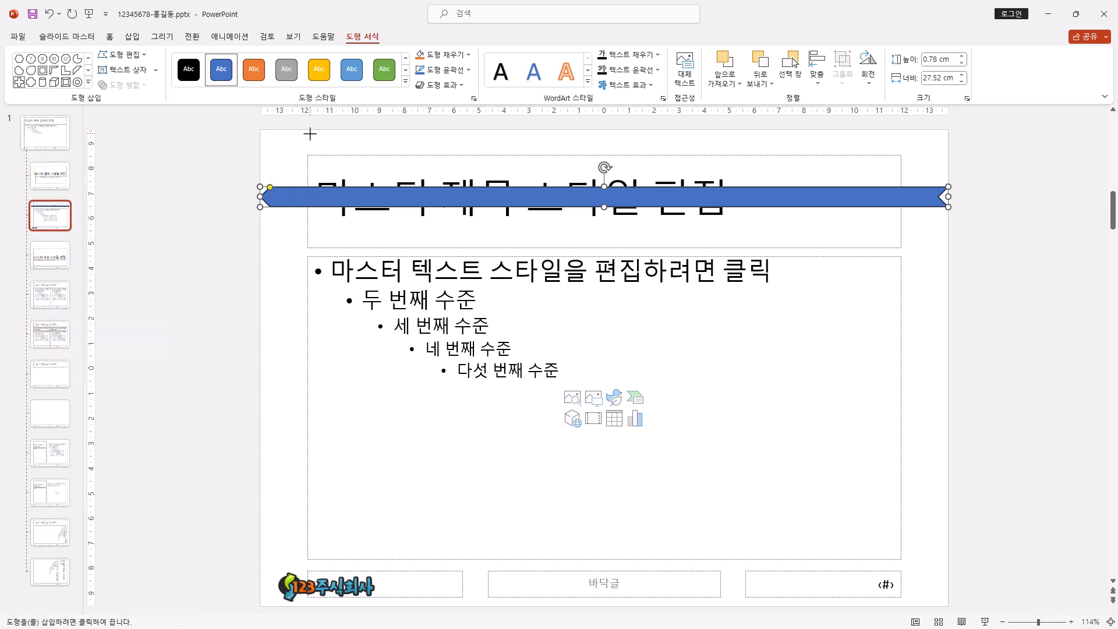
pyautogui.moveTo(501, 198)
pyautogui.mouseDown()
pyautogui.moveTo(925, 219)
pyautogui.moveTo(901, 209)
pyautogui.mouseUp()
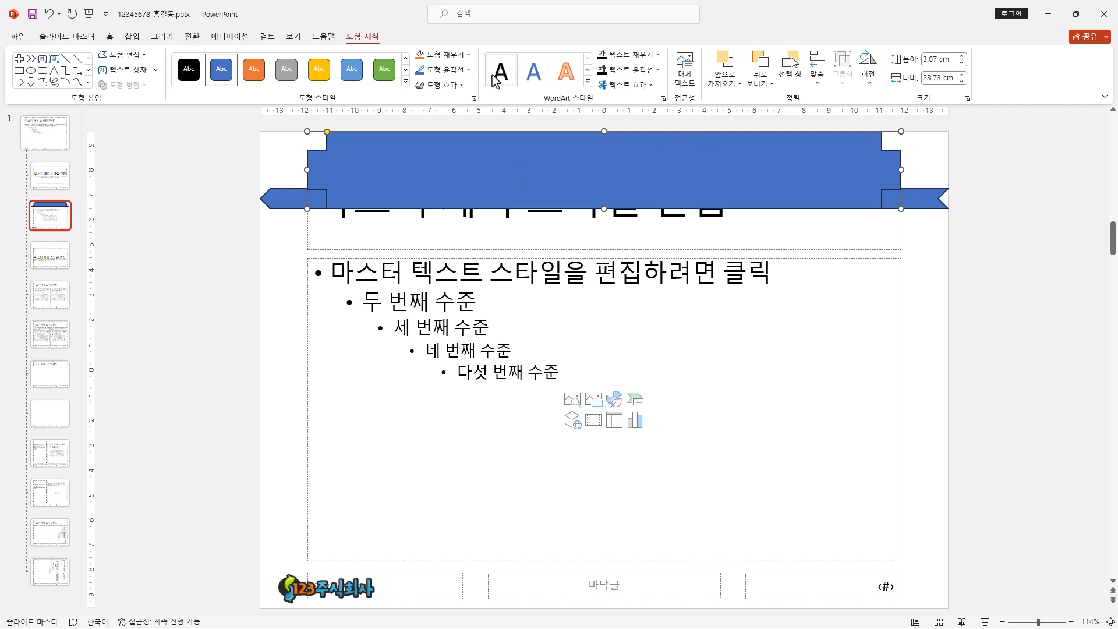
# Fill the cross shape with the orange theme color
pyautogui.click(468, 56)
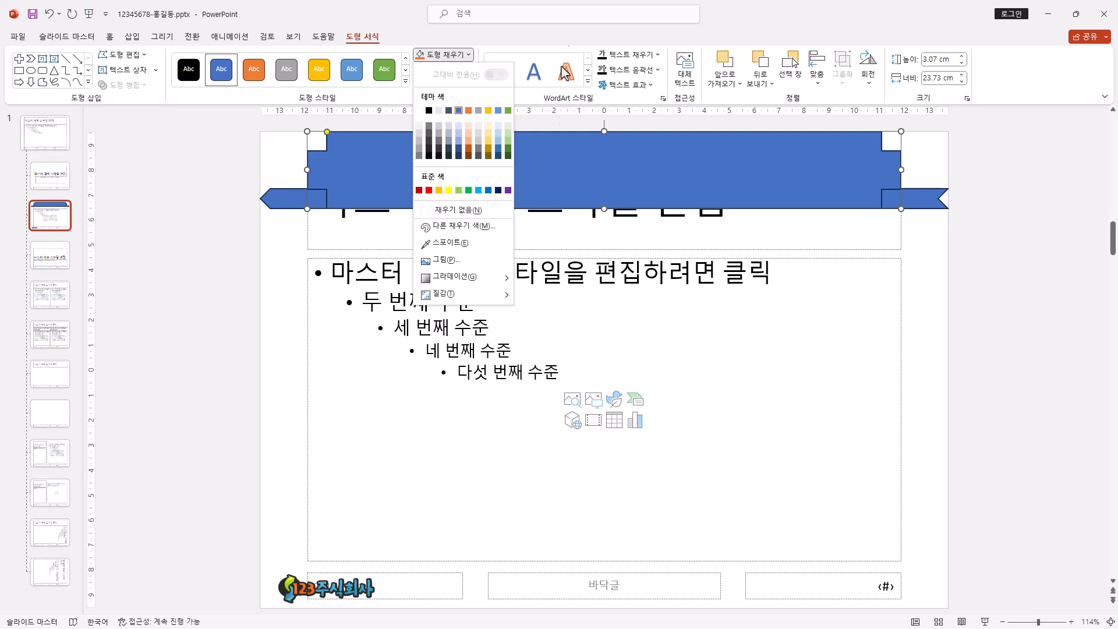
pyautogui.click(559, 37)
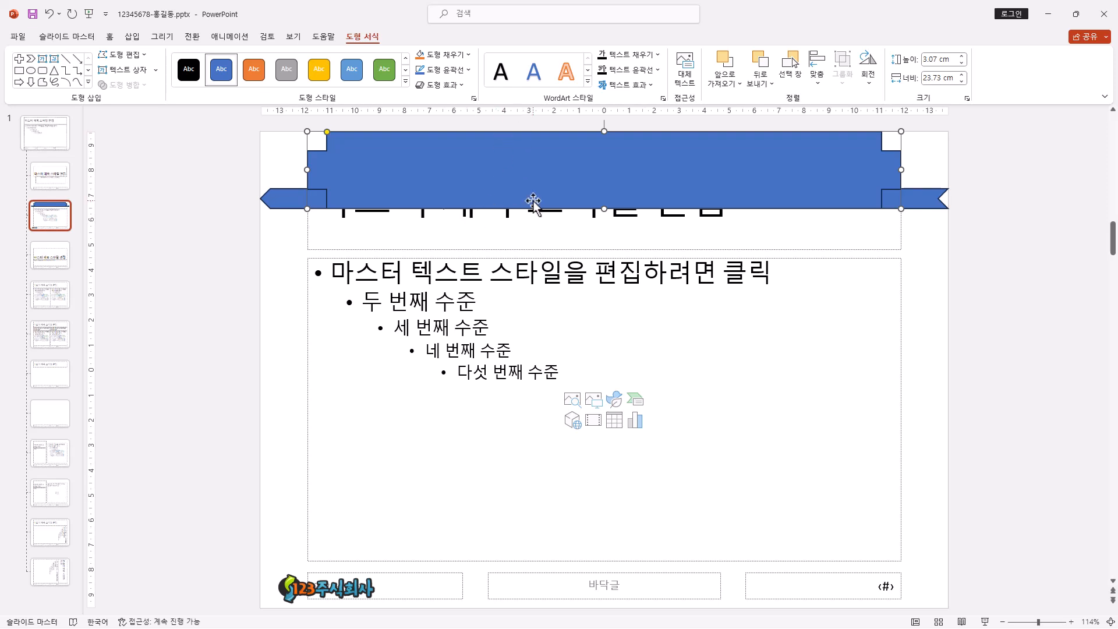
pyautogui.click(466, 56)
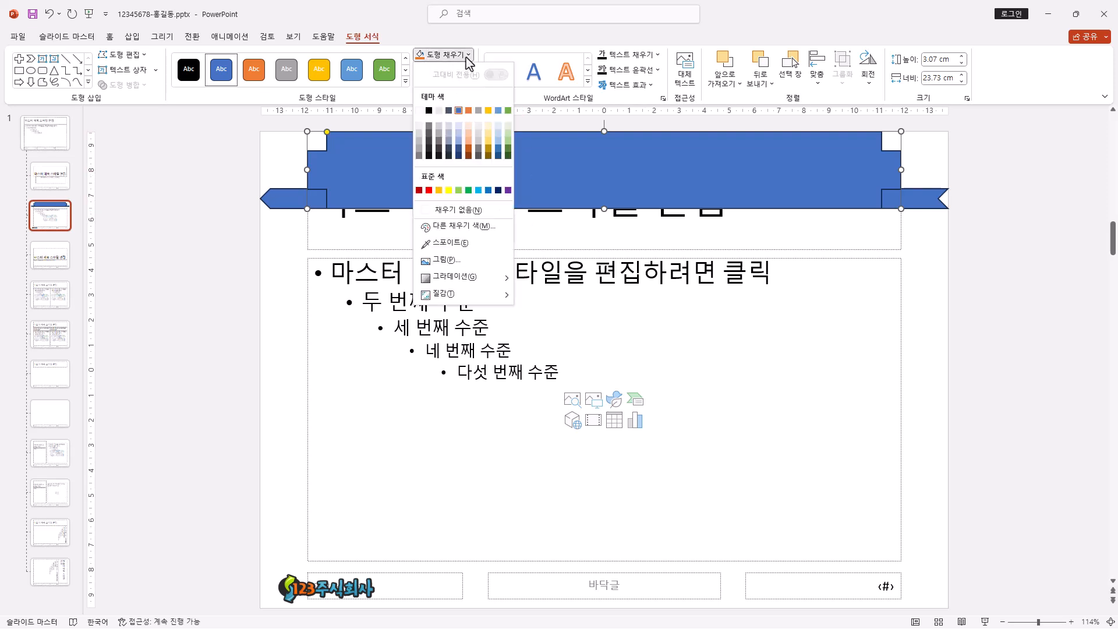
pyautogui.click(471, 111)
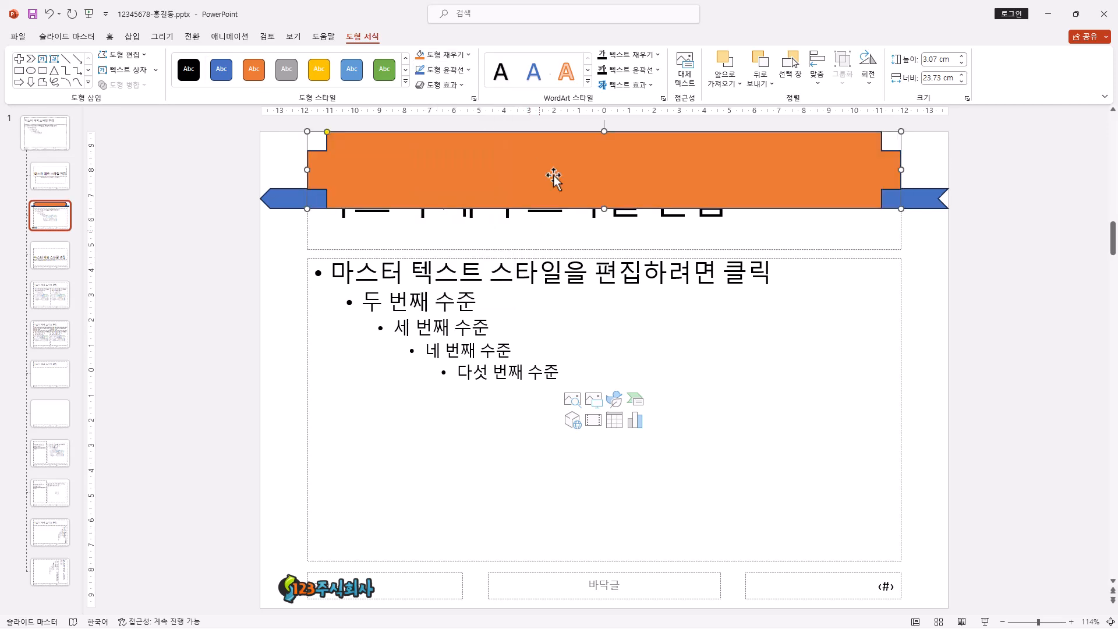
# Fill the chevron ribbon behind the cross shape with a lighter shade of the orange theme color
pyautogui.click(286, 201)
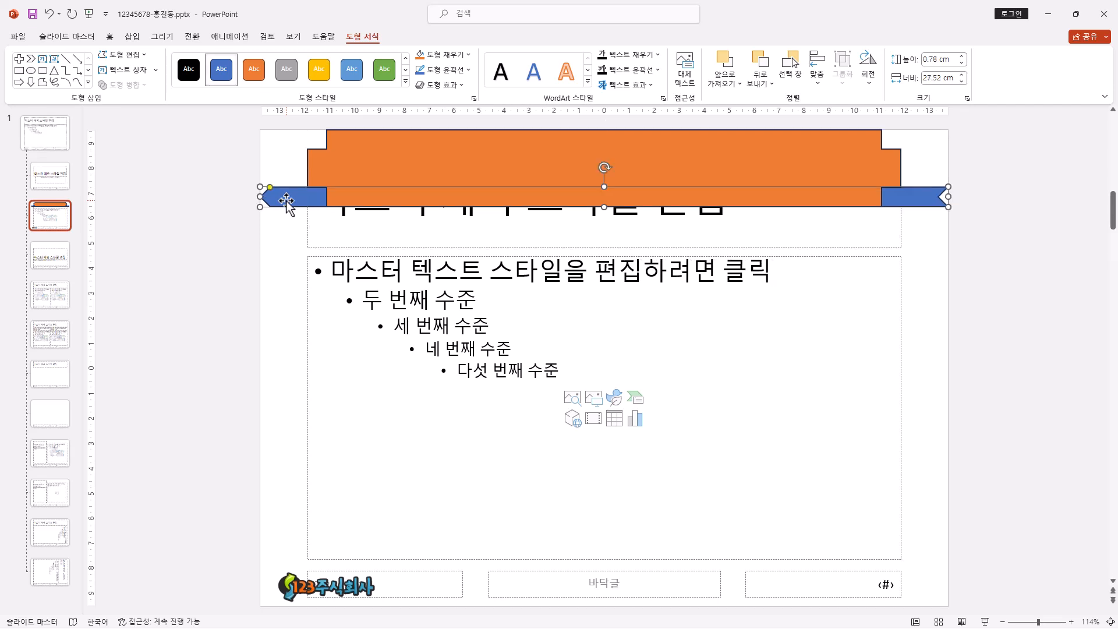
pyautogui.click(469, 56)
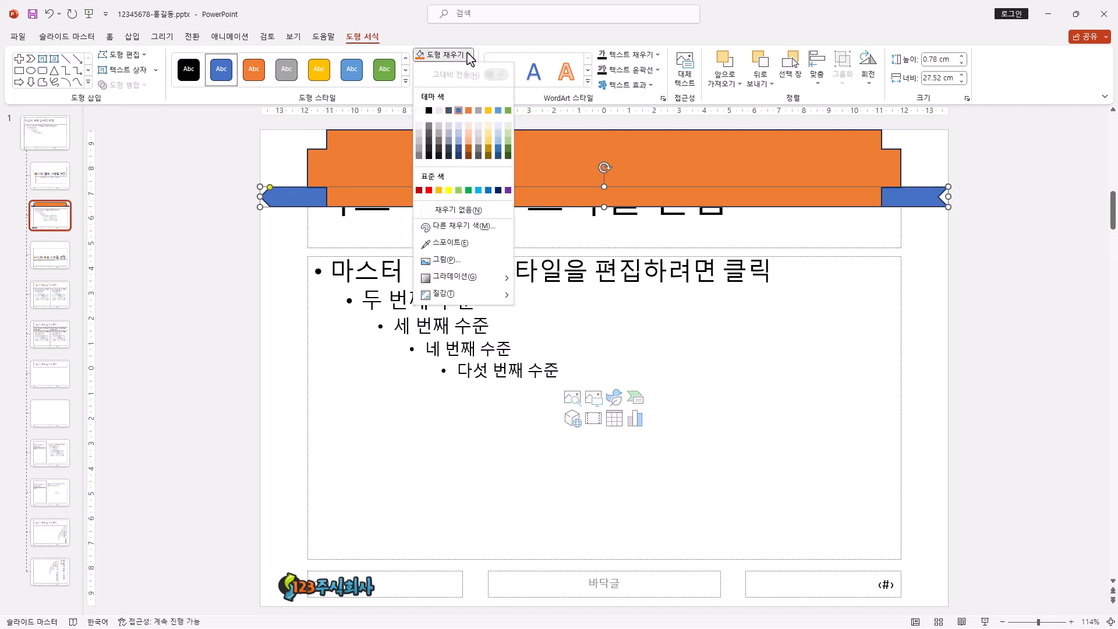
pyautogui.click(468, 143)
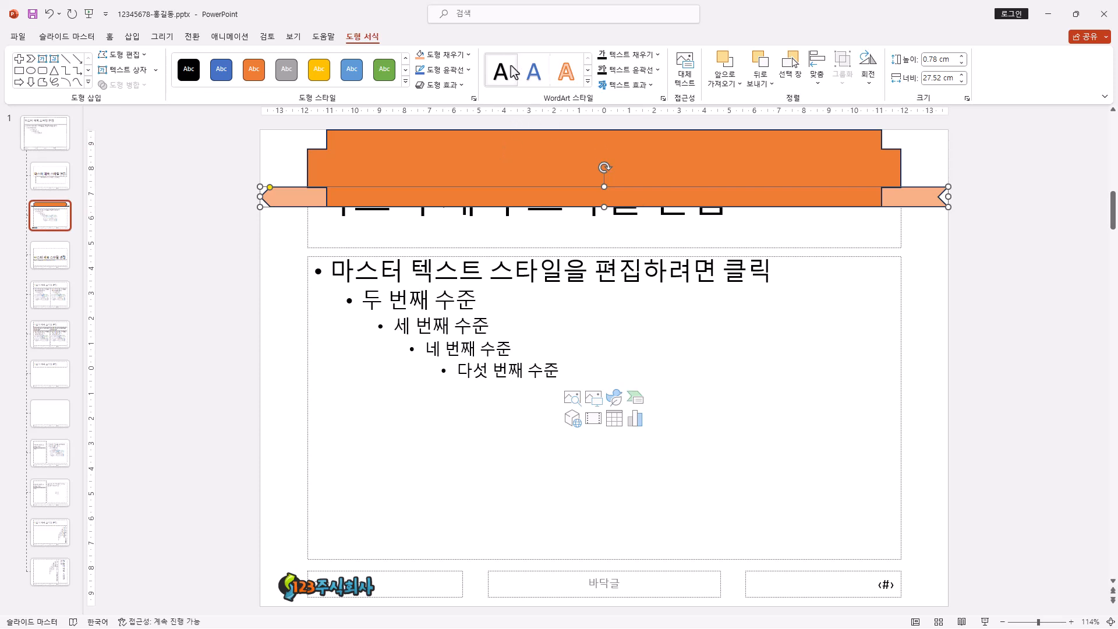
pyautogui.click(469, 54)
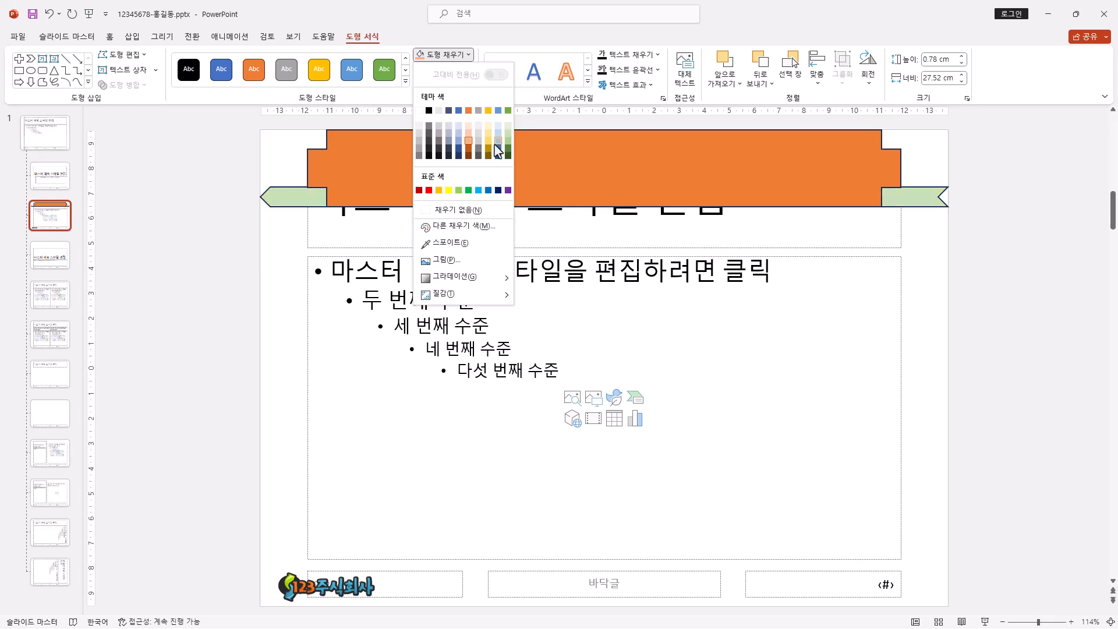
pyautogui.click(690, 154)
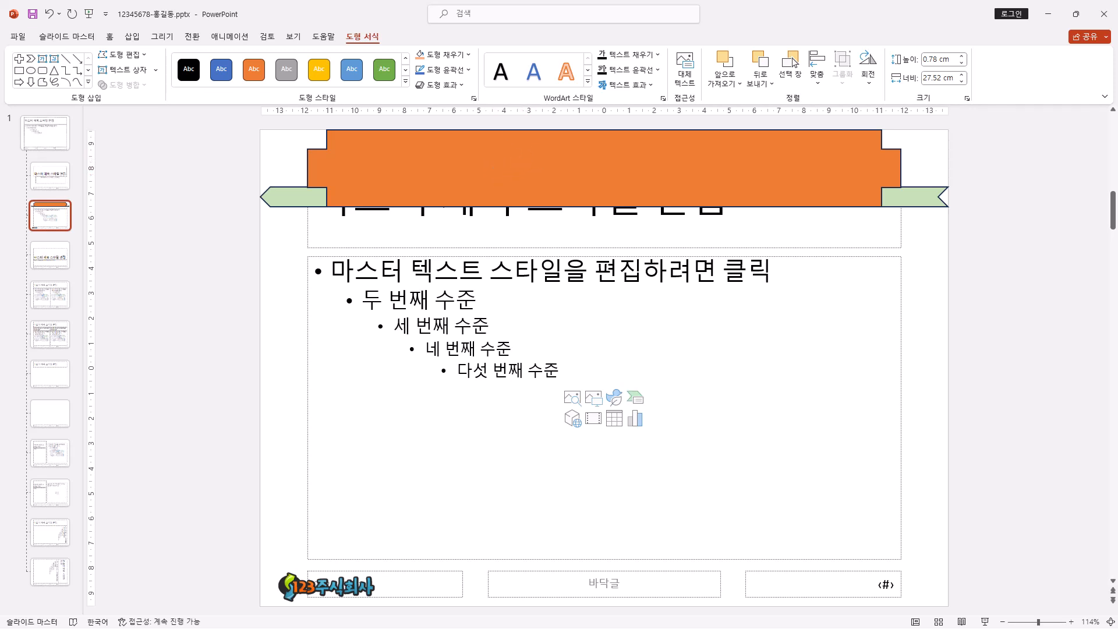
# Remove the outlines of the orange cross and the light orange chevron together
pyautogui.click(669, 170)
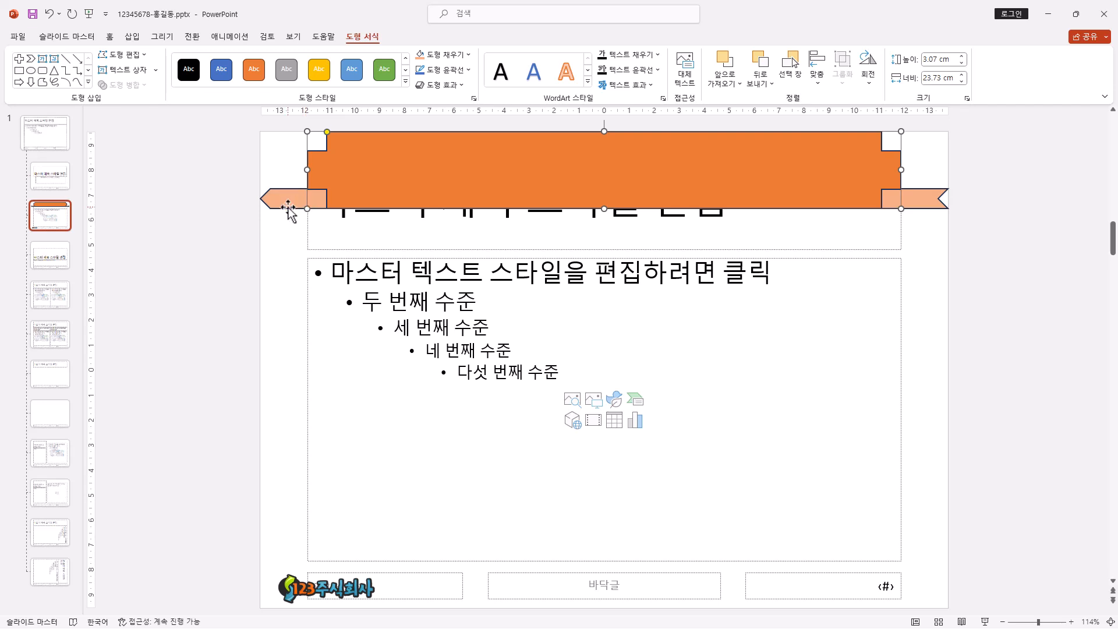
pyautogui.moveTo(200, 228); pyautogui.dragTo(1082, 86)
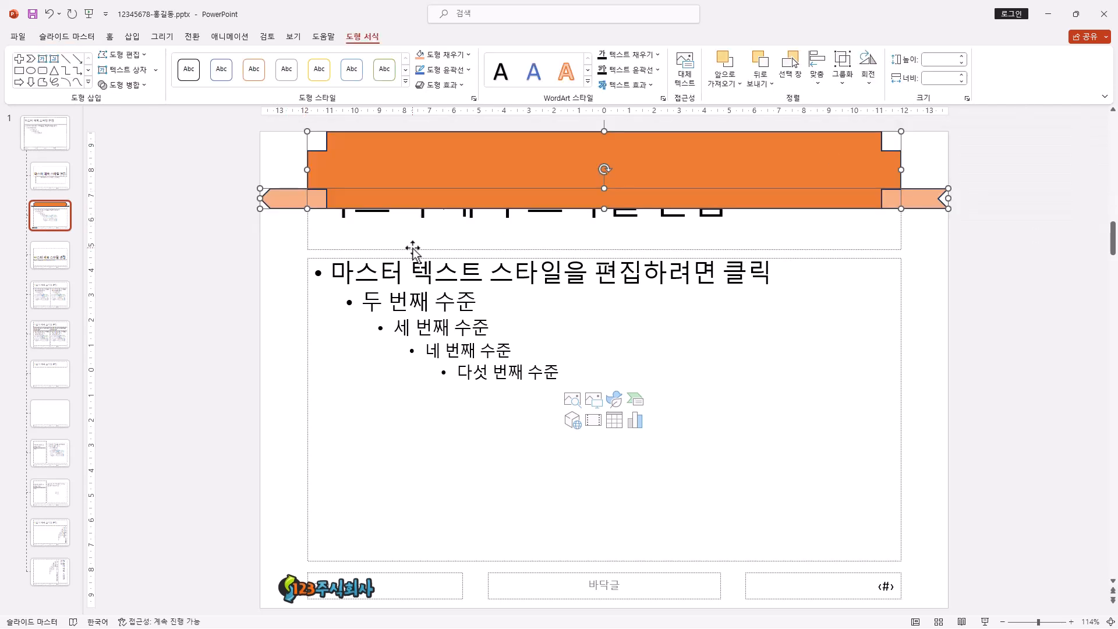
pyautogui.click(280, 245)
pyautogui.click(428, 178)
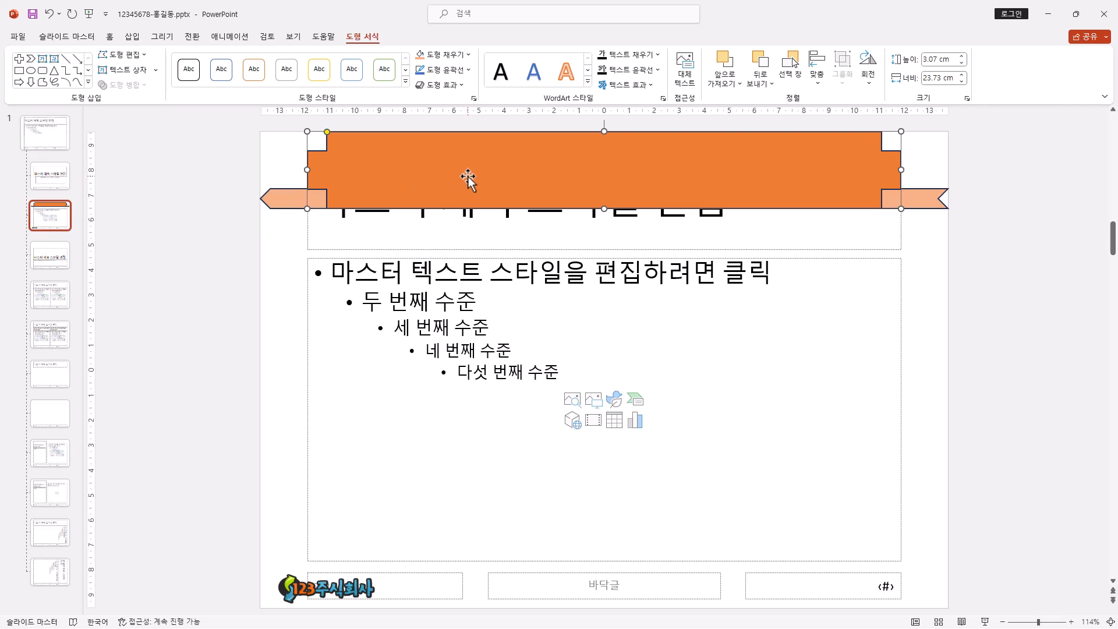
pyautogui.keyDown('ctrl'); pyautogui.click(285, 204); pyautogui.keyUp('ctrl')
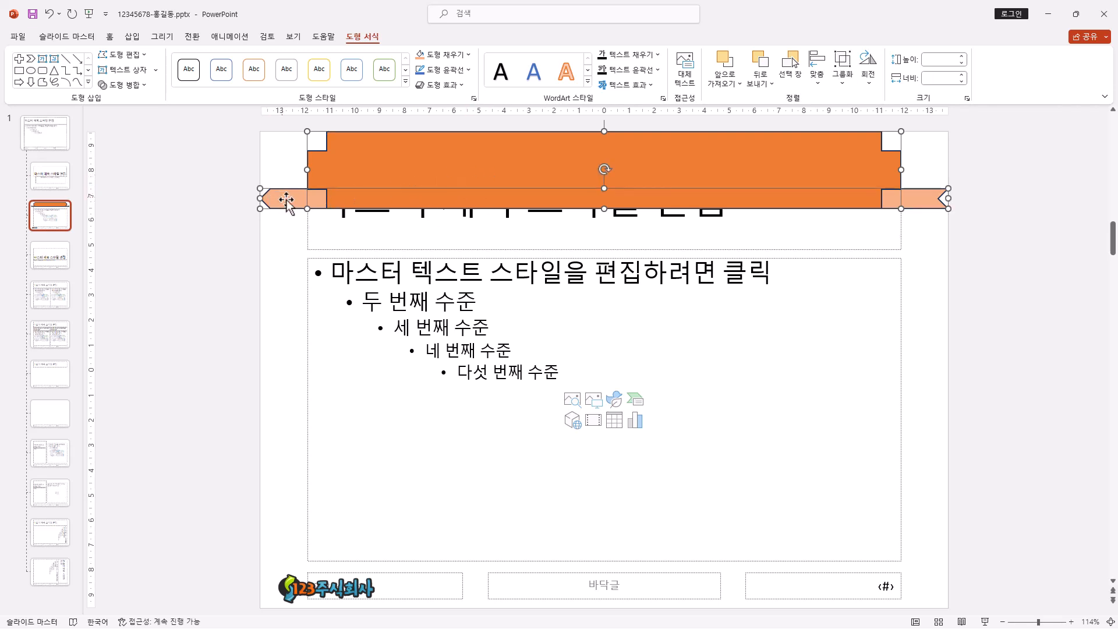
pyautogui.click(466, 71)
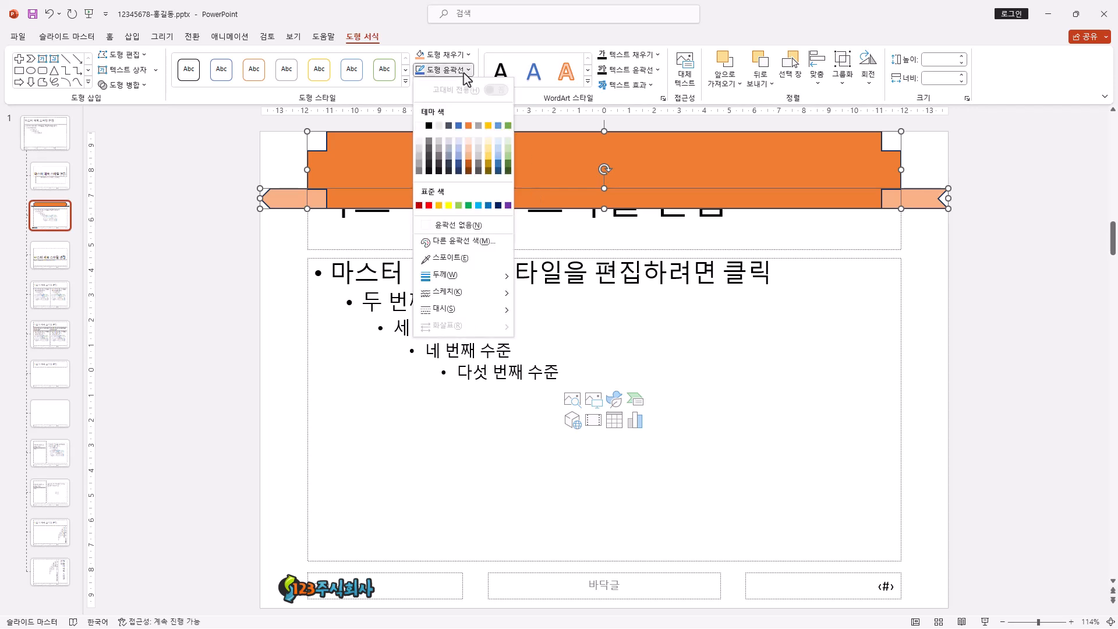
pyautogui.click(461, 228)
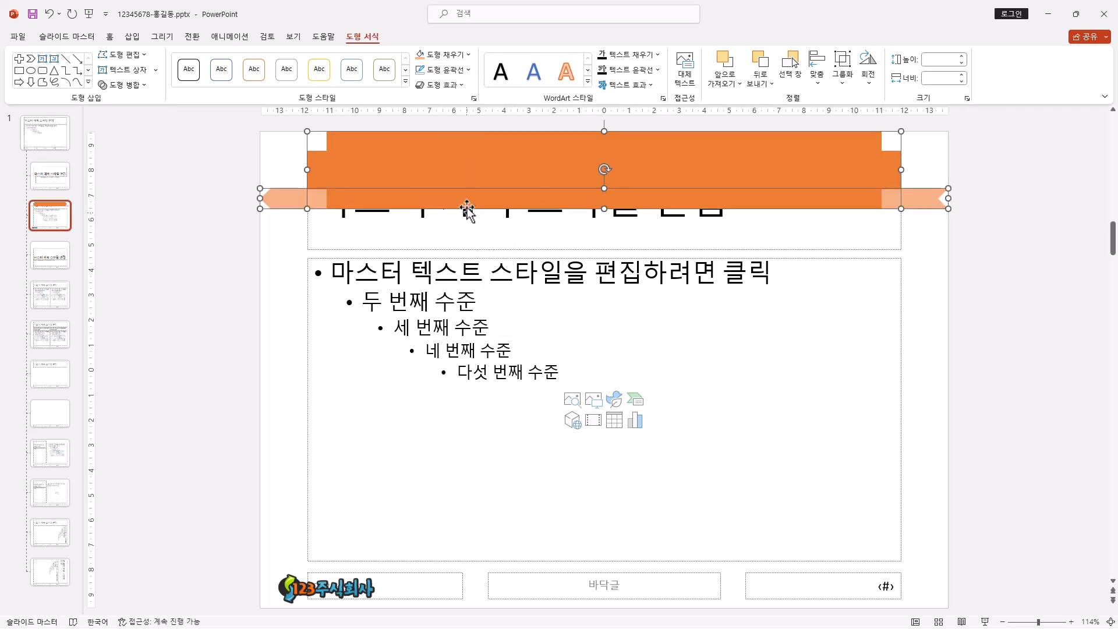
pyautogui.click(289, 241)
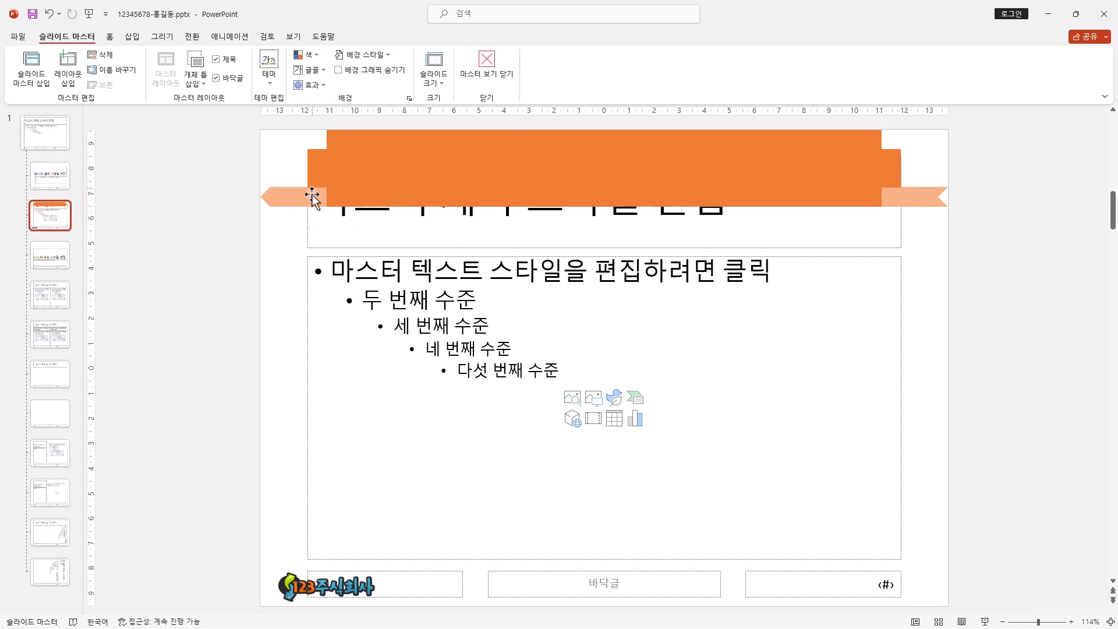
# Bring the title placeholder to the front and resize it to about 3.07 cm high so it matches the orange shape
pyautogui.click(527, 248)
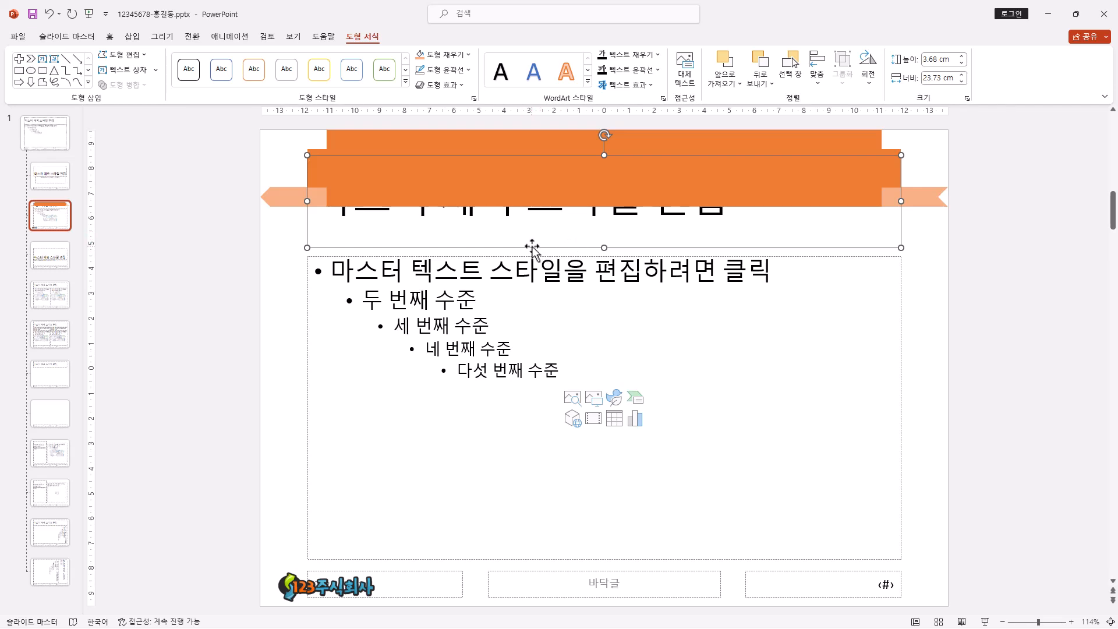
pyautogui.rightClick(532, 247)
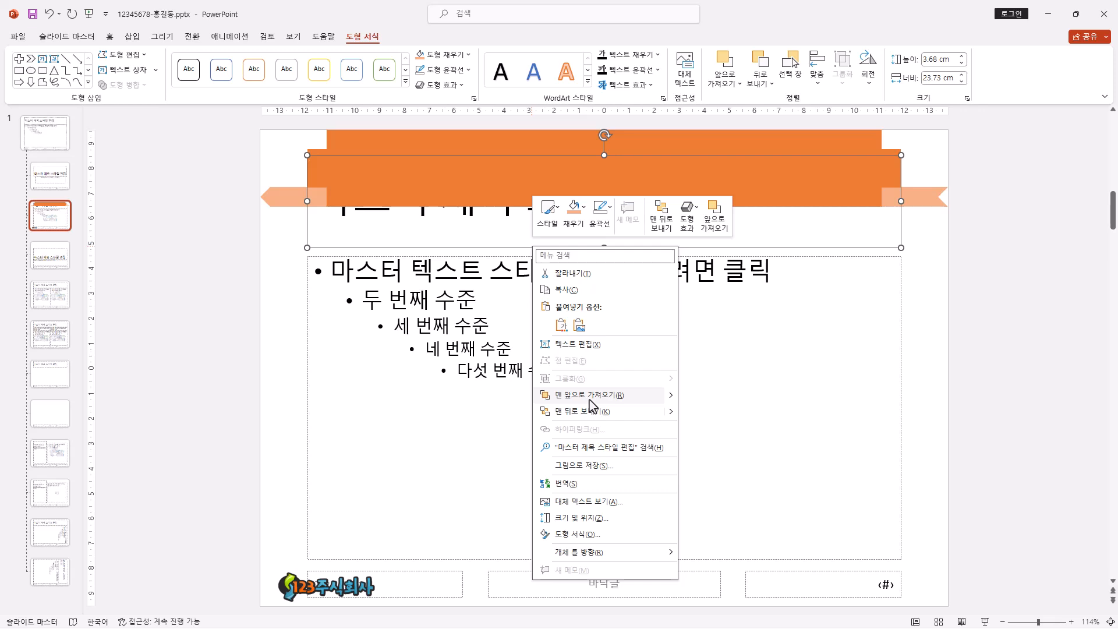
pyautogui.click(592, 402)
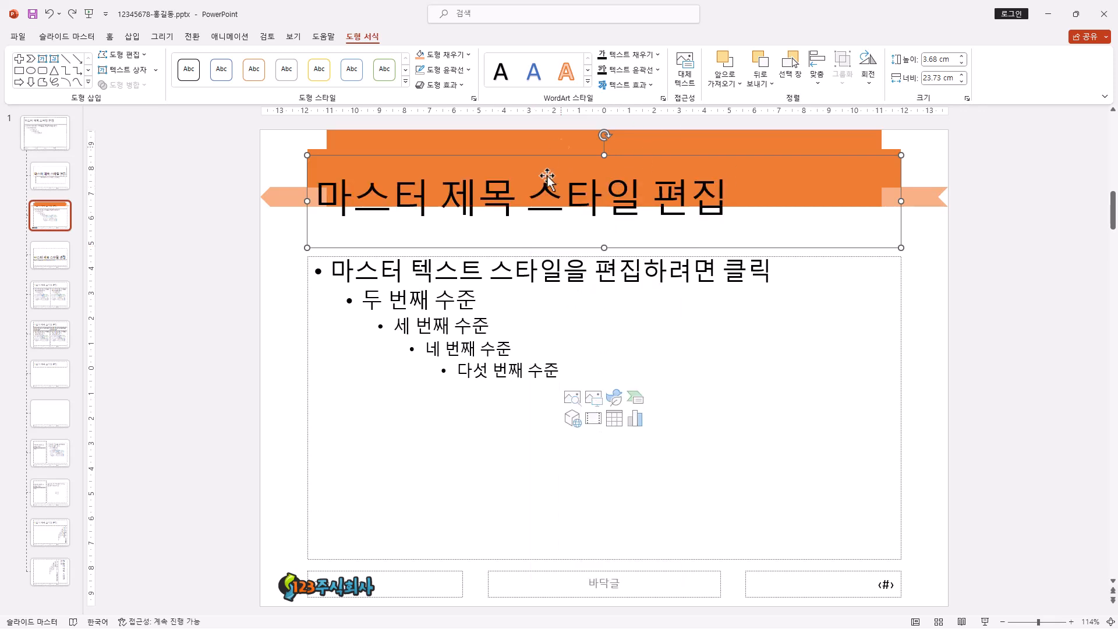
pyautogui.moveTo(603, 153); pyautogui.dragTo(605, 132)
pyautogui.moveTo(603, 236); pyautogui.dragTo(603, 208)
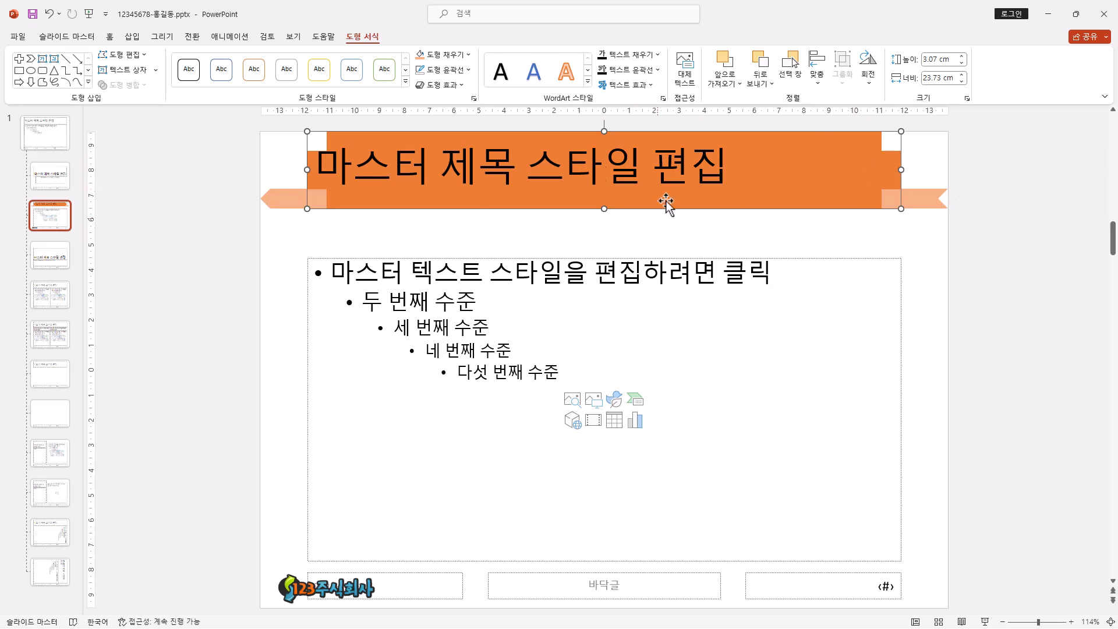
# Center the title placeholder's text horizontally
pyautogui.click(110, 37)
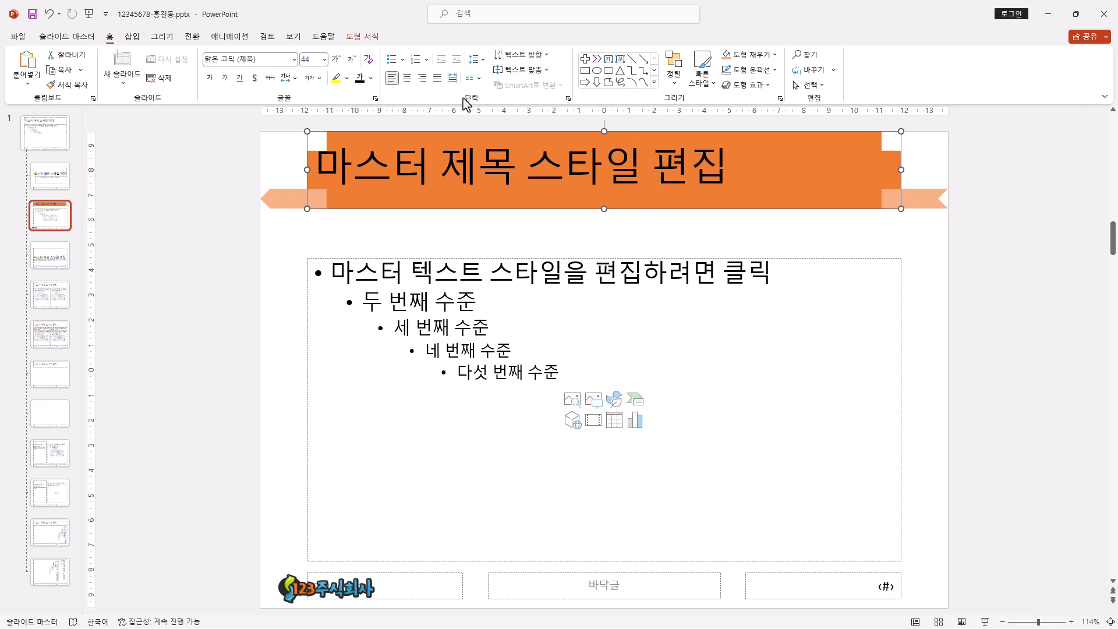
pyautogui.click(407, 78)
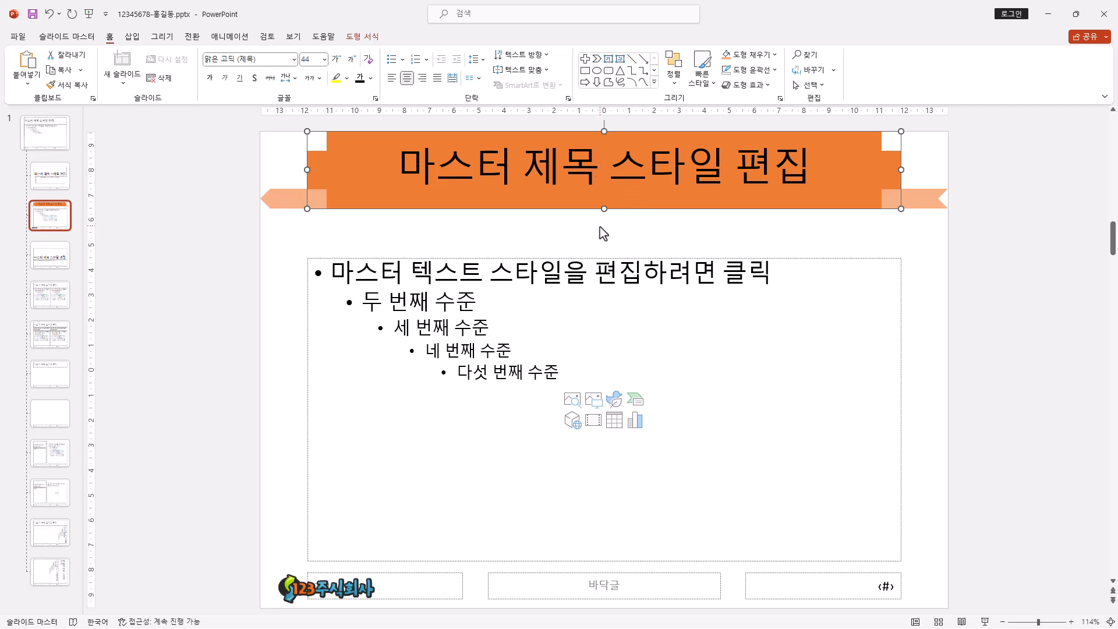
pyautogui.click(534, 71)
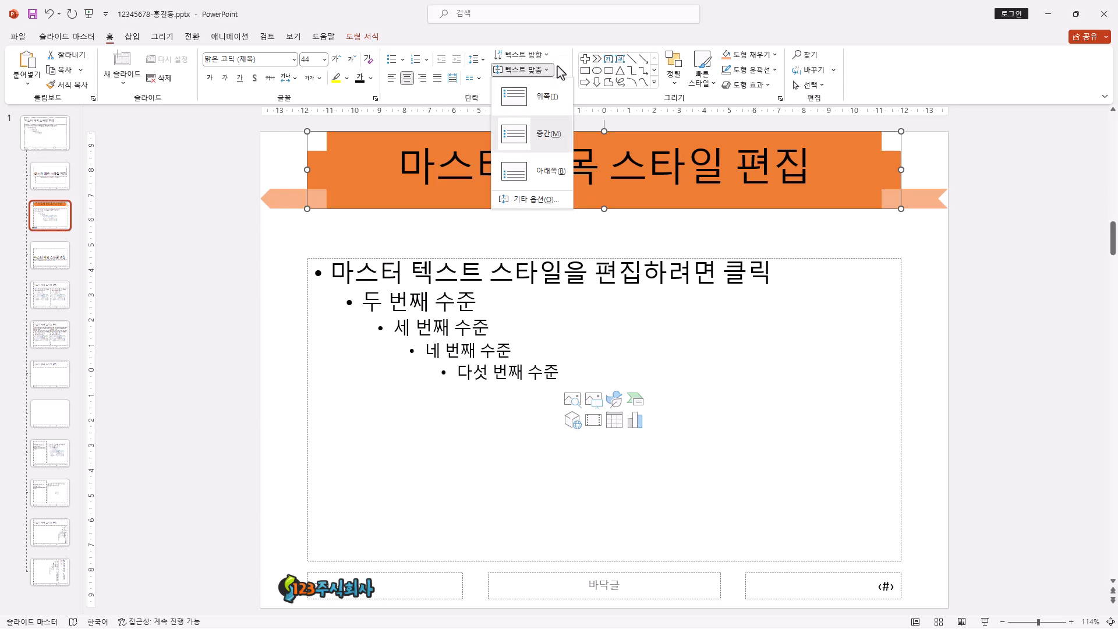
pyautogui.click(549, 37)
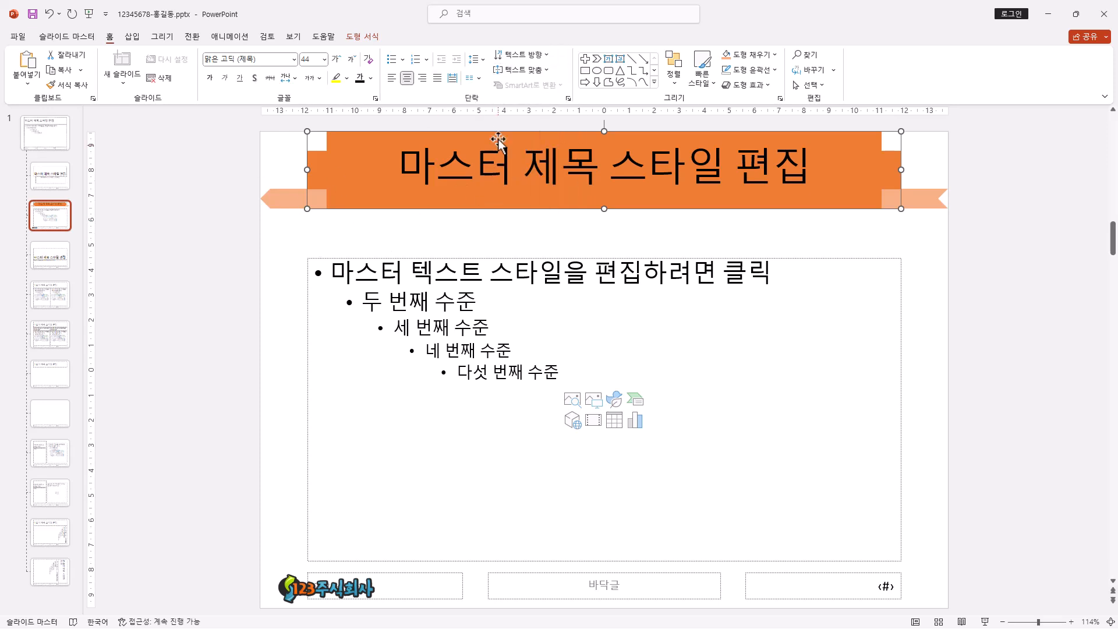
pyautogui.click(294, 59)
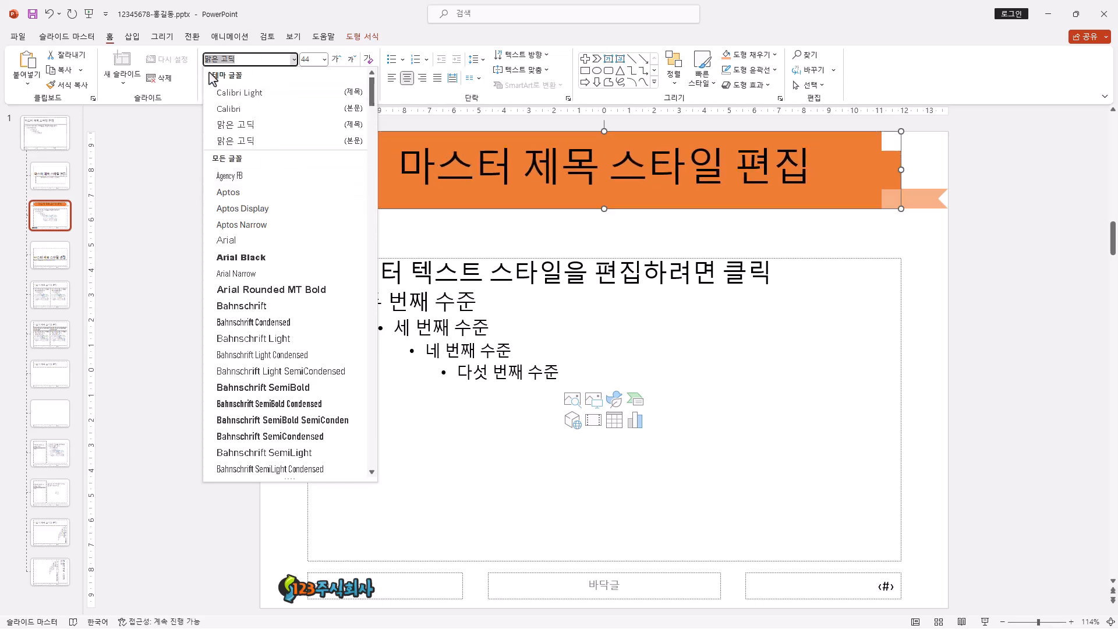
pyautogui.moveTo(372, 94); pyautogui.dragTo(389, 59)
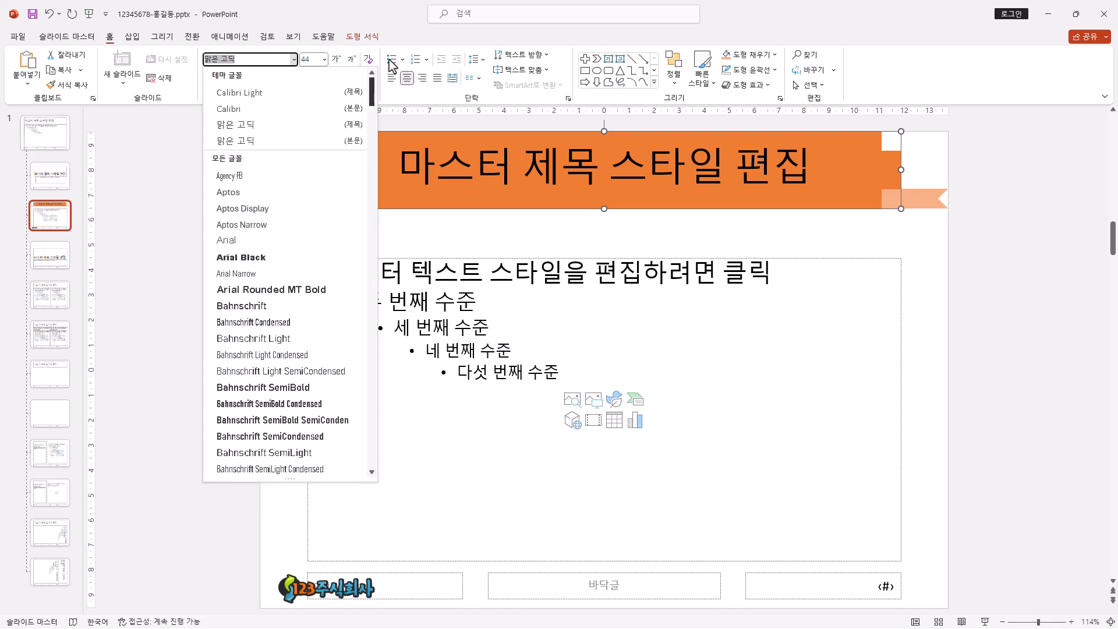
pyautogui.click(322, 22)
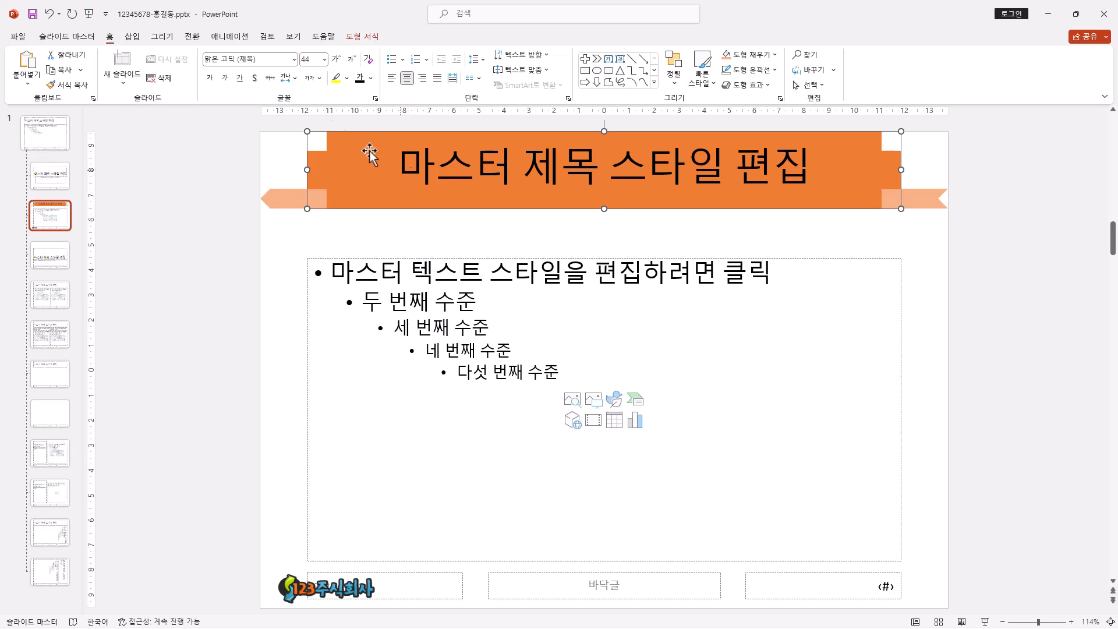
# Try the fonts 굴림 and 돋움 on the title placeholder's text
pyautogui.click(270, 61)
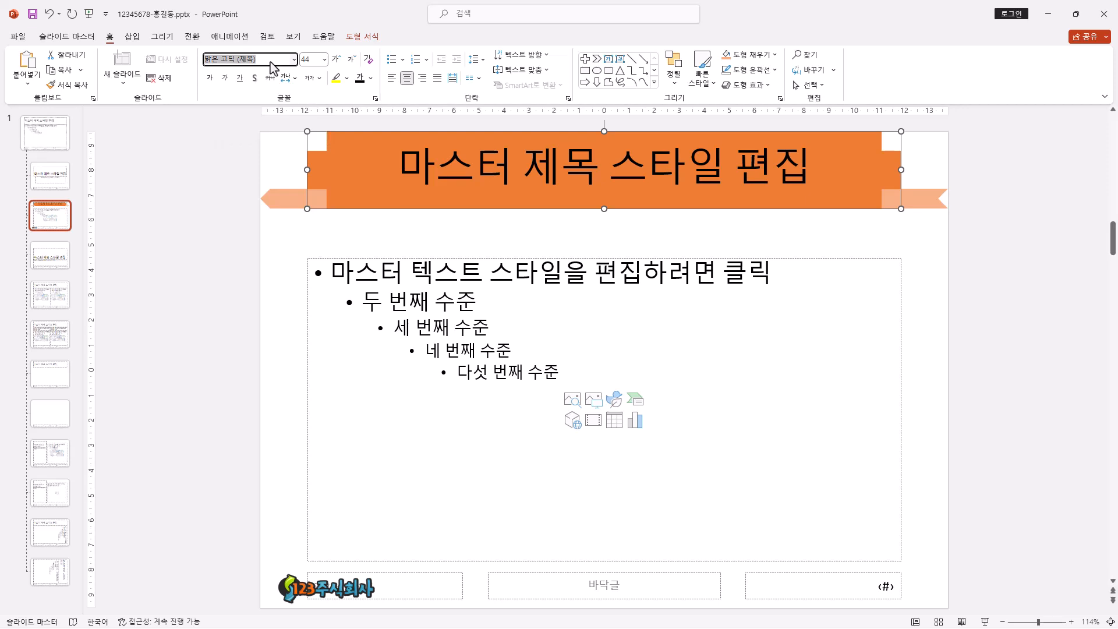
pyautogui.write('굴림')
pyautogui.press('Return')
pyautogui.click(231, 61)
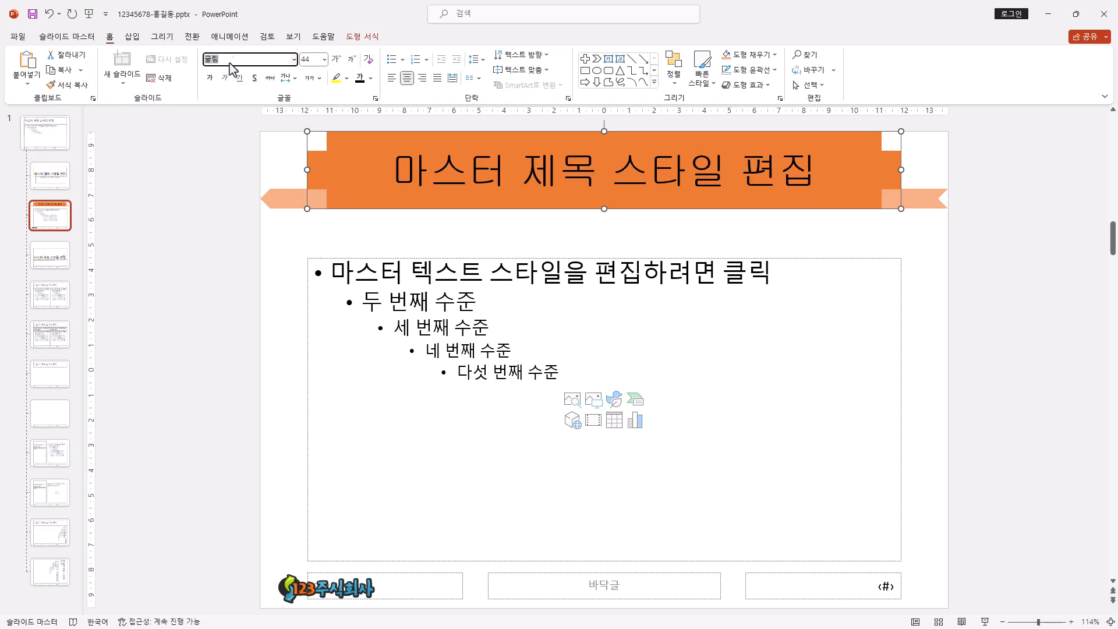
pyautogui.write('돋움')
pyautogui.press('Return')
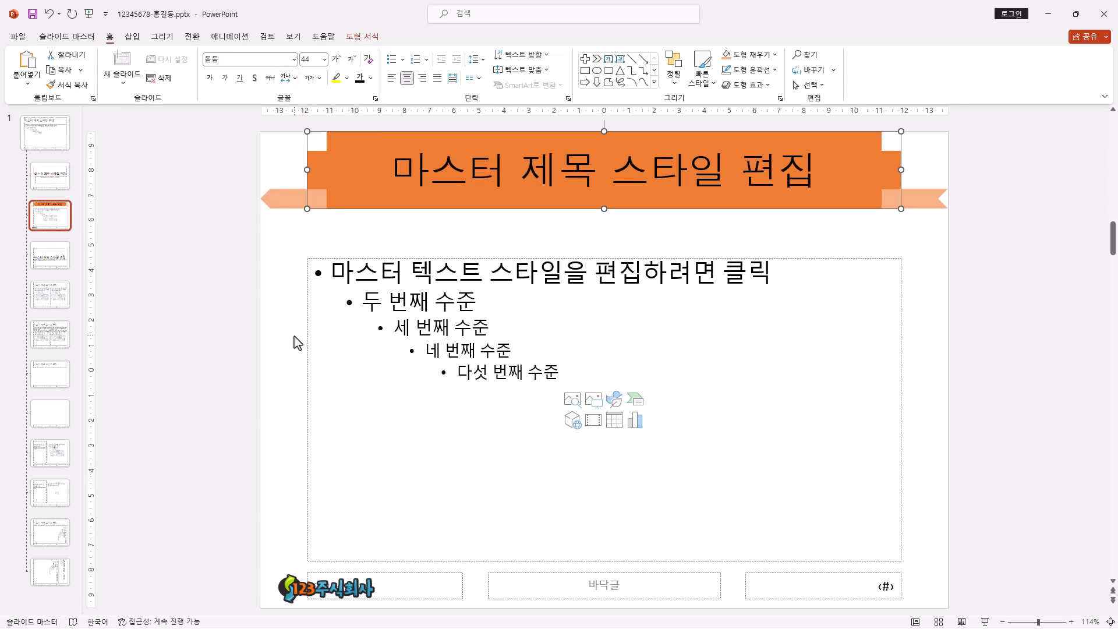
# Set the title placeholder's font to 궁서
pyautogui.click(227, 57)
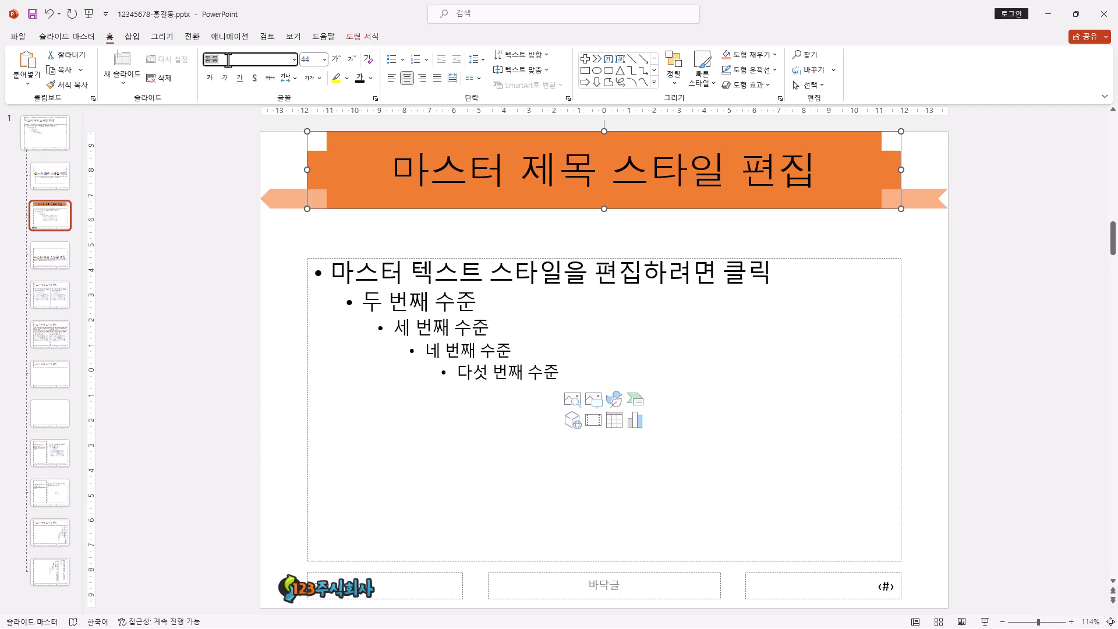
pyautogui.write('궁서')
pyautogui.press('Return')
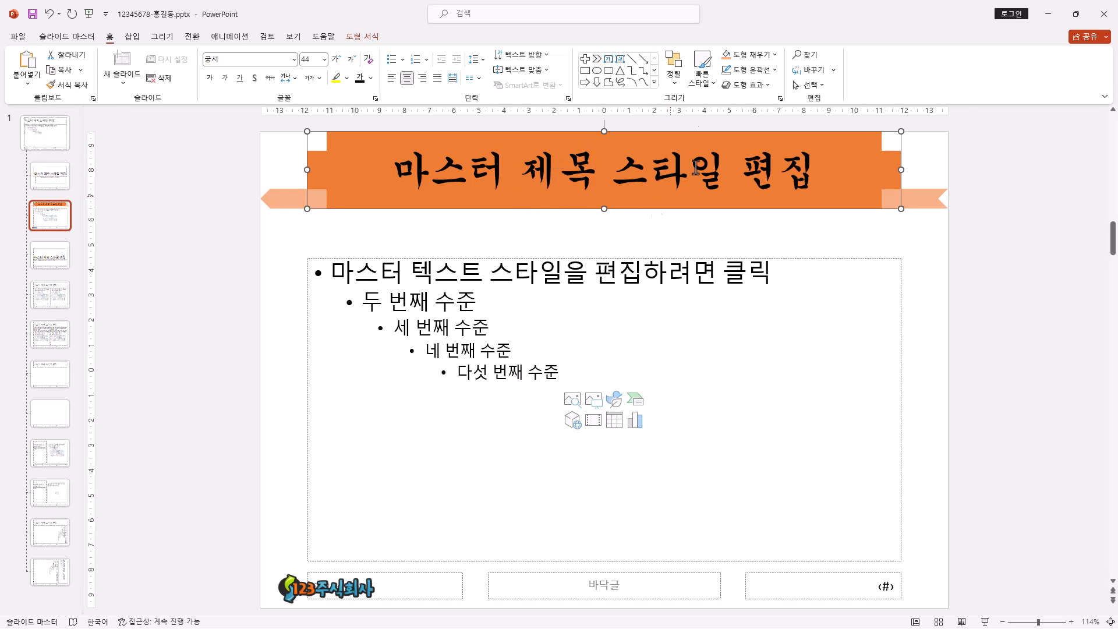
pyautogui.click(293, 59)
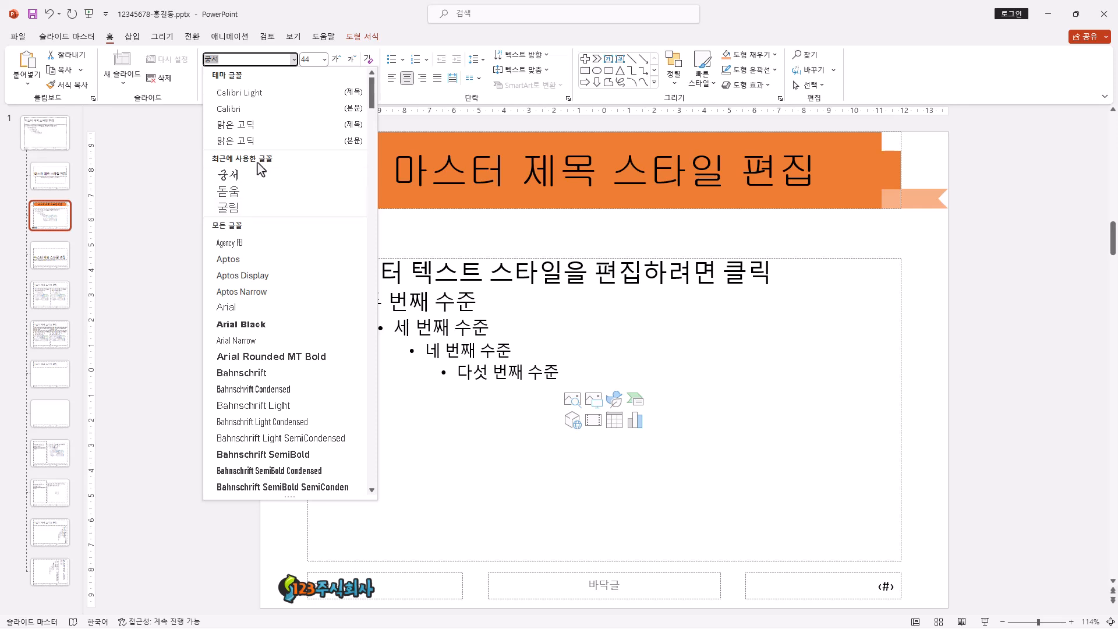
pyautogui.click(326, 21)
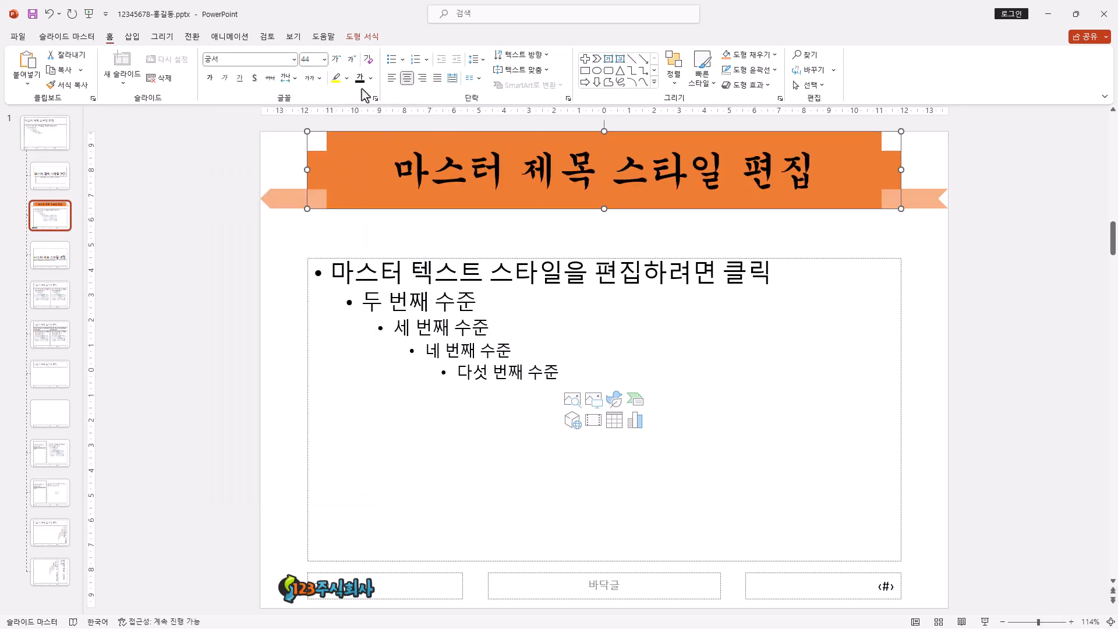
# Set the title placeholder's text to 40 pt and color it white
pyautogui.click(324, 59)
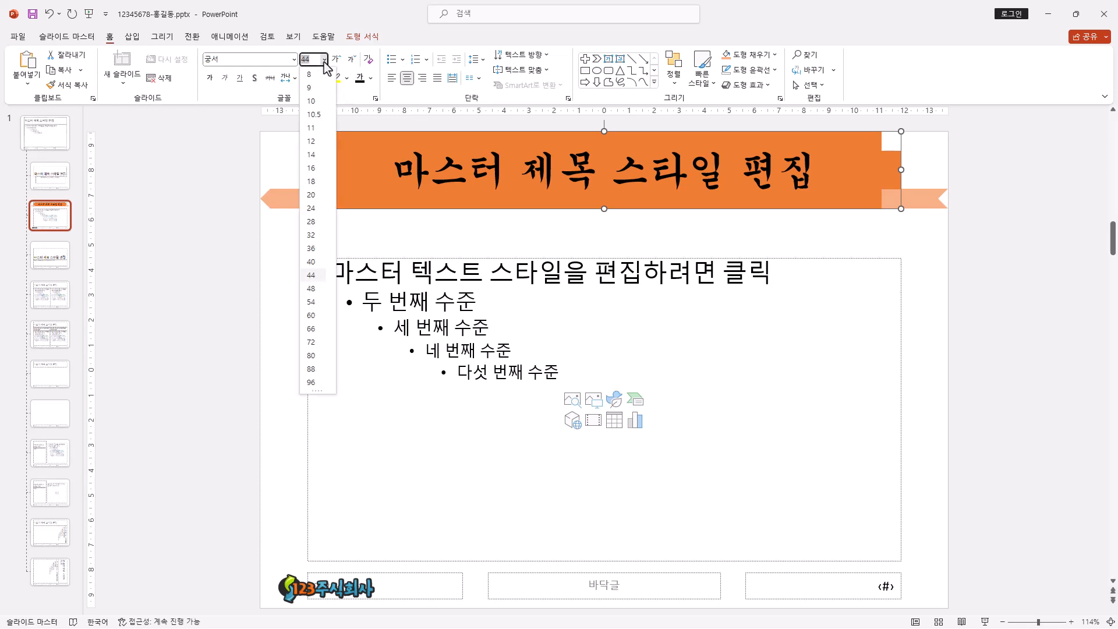
pyautogui.click(320, 13)
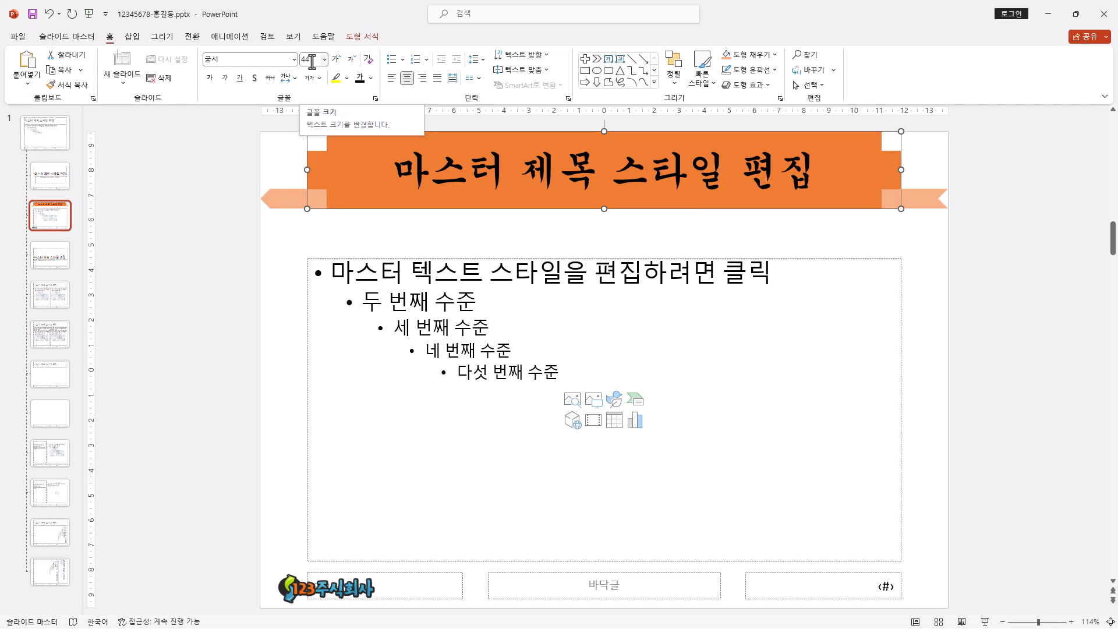
pyautogui.click(352, 65)
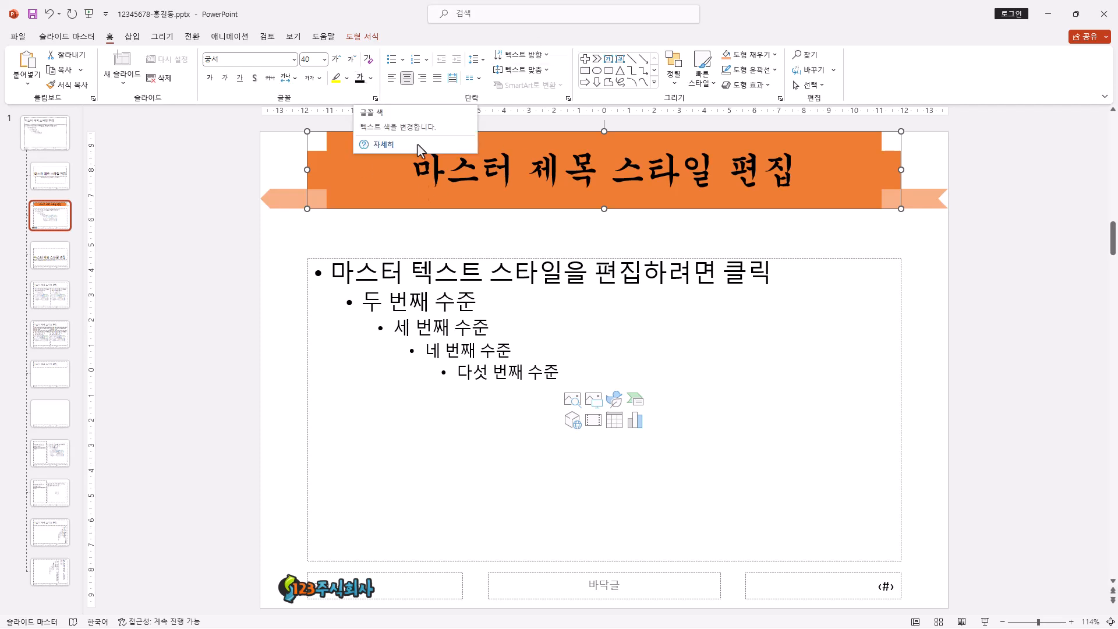
pyautogui.click(373, 82)
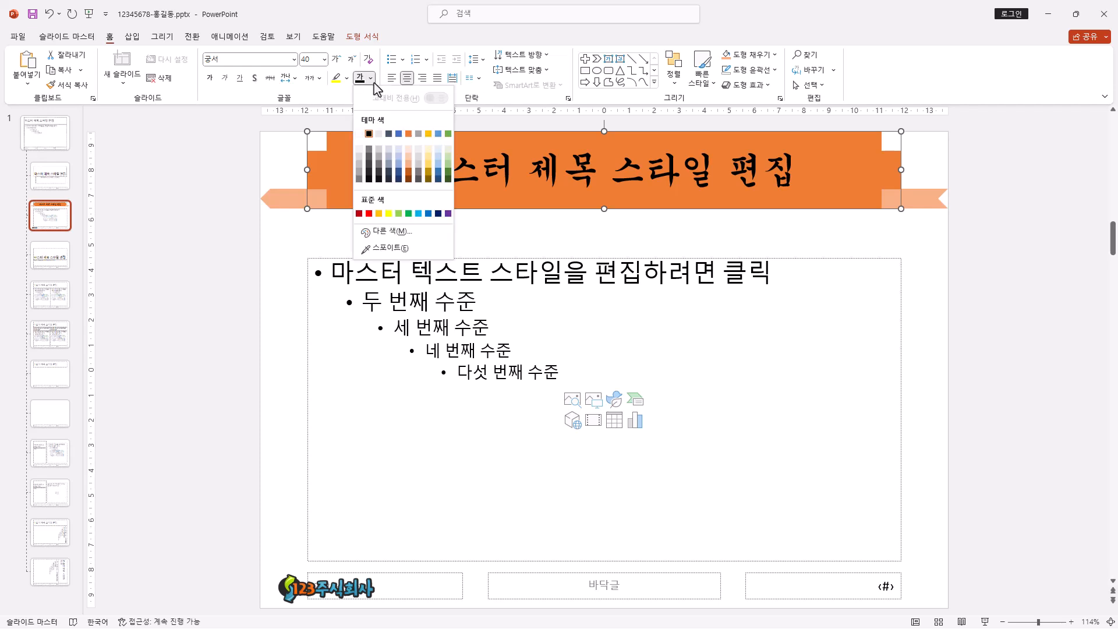
pyautogui.click(359, 135)
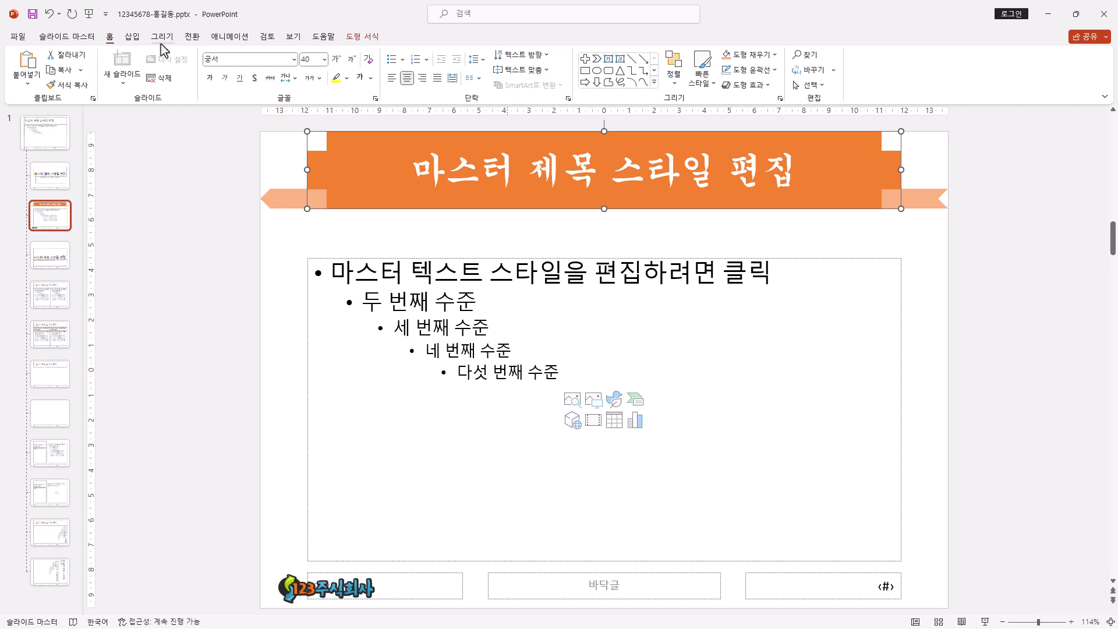
# Turn on slide numbers for all slides and exclude the title slide from showing them
pyautogui.click(132, 37)
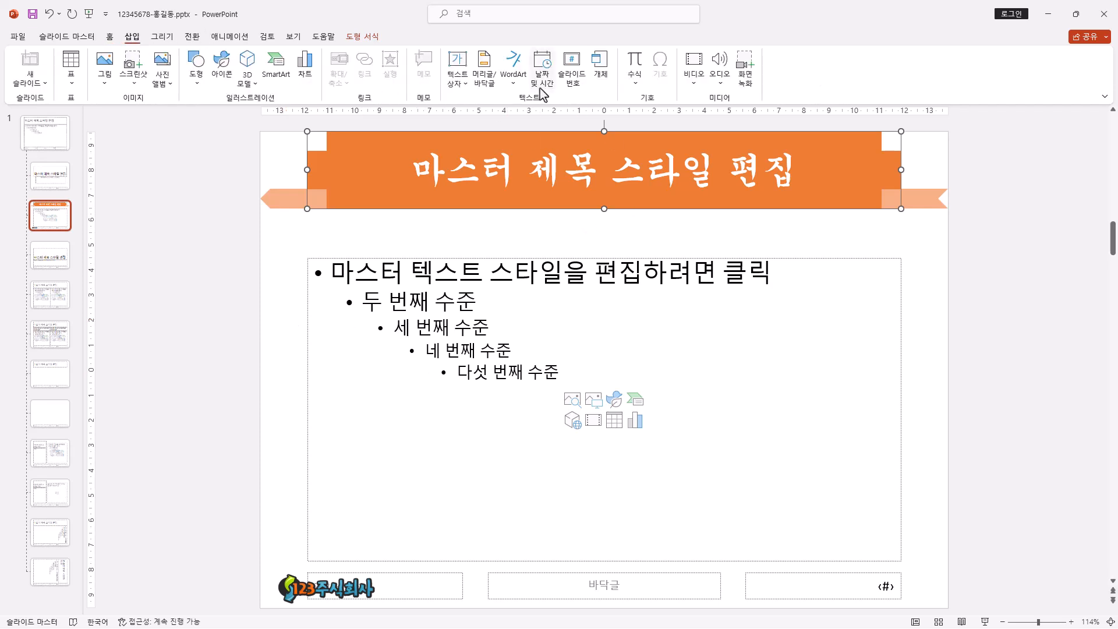
pyautogui.click(492, 89)
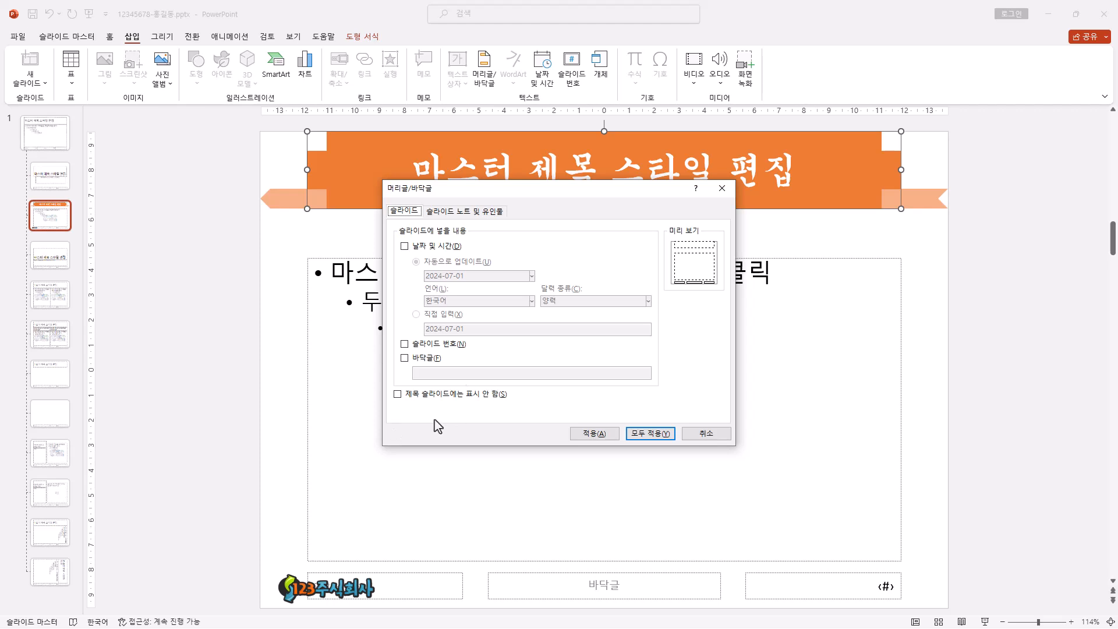
pyautogui.click(405, 344)
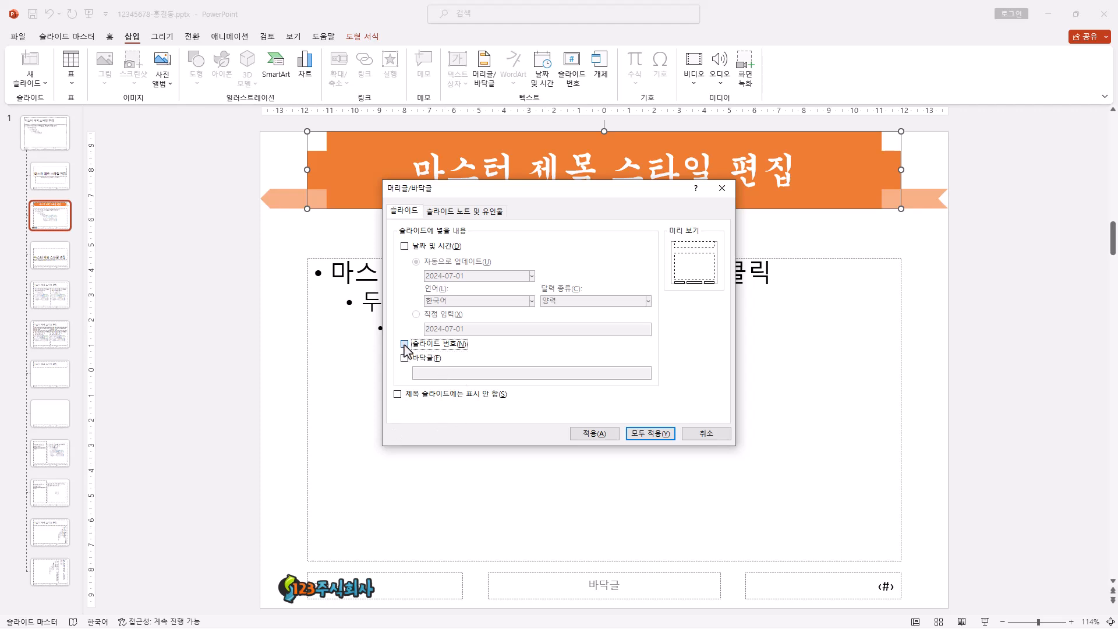
pyautogui.click(398, 394)
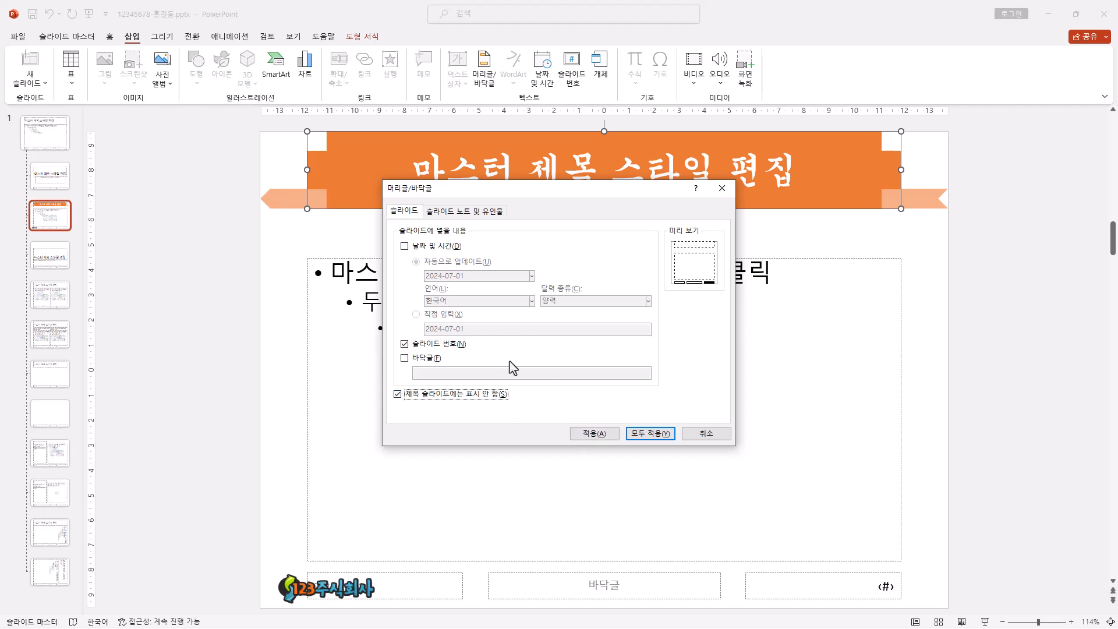
pyautogui.click(650, 434)
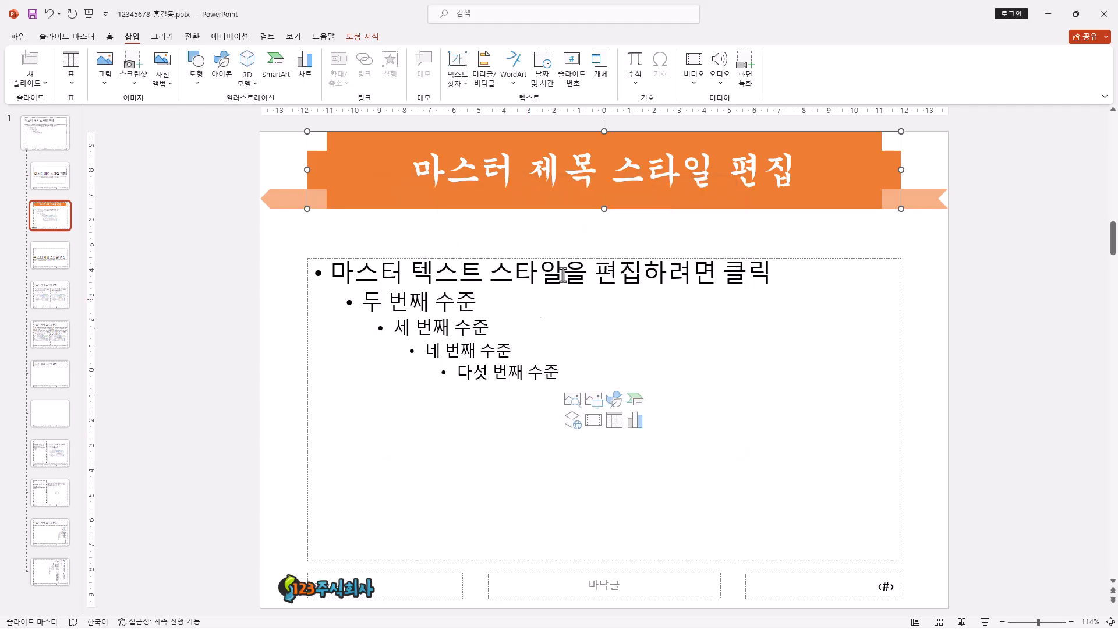
# Close the slide master view and return to normal slide editing
pyautogui.click(70, 39)
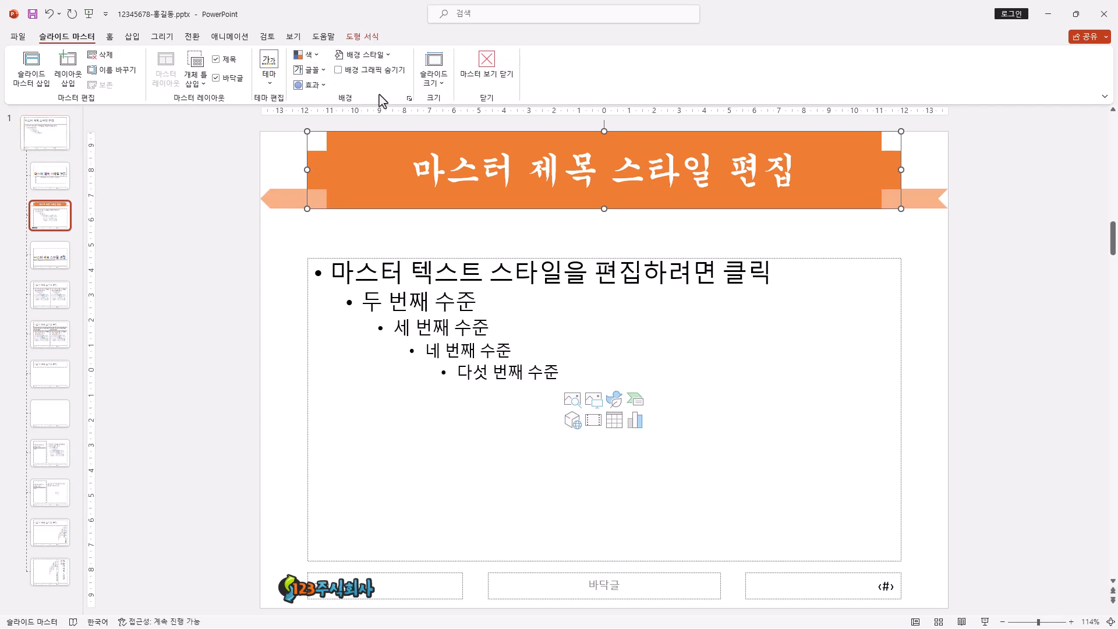
pyautogui.click(66, 225)
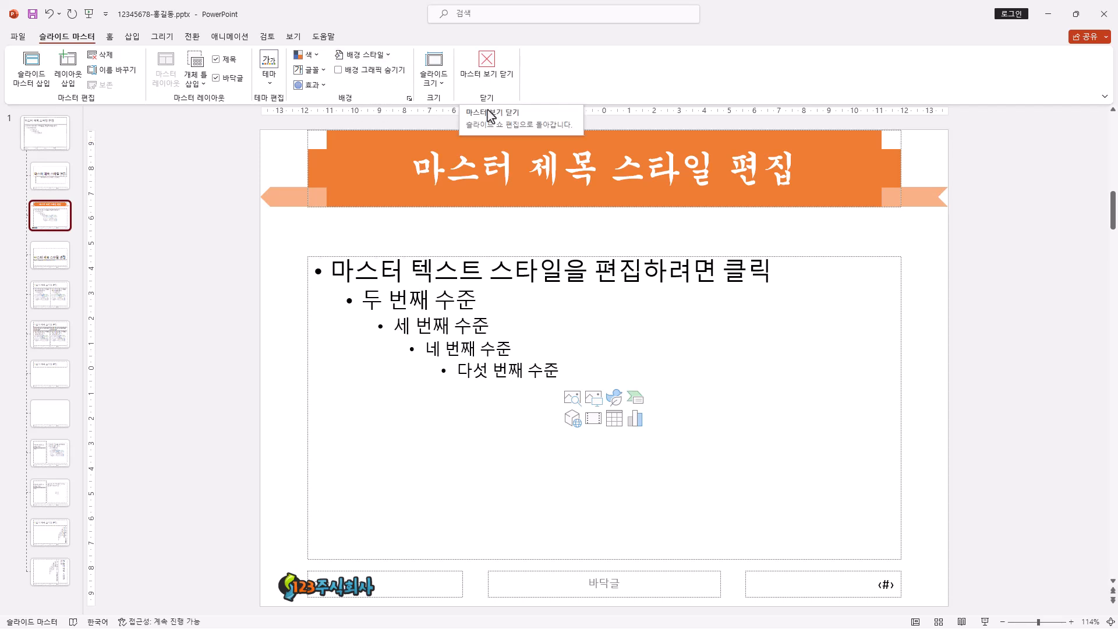
pyautogui.click(489, 75)
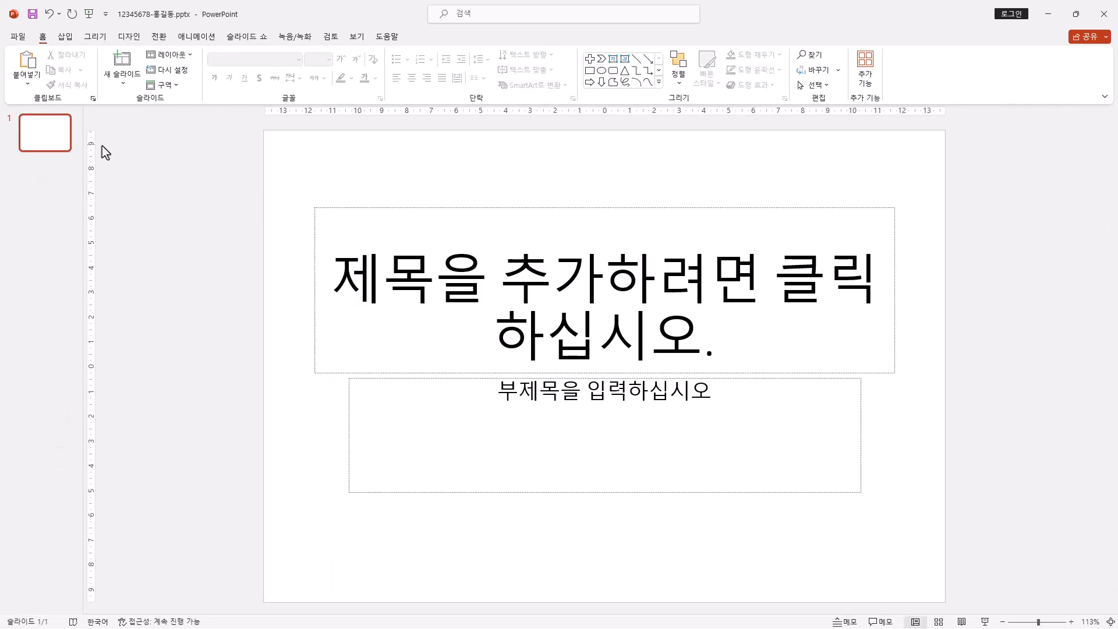
# Add five new slides with the 제목 및 내용 layout after the title slide
pyautogui.click(61, 141)
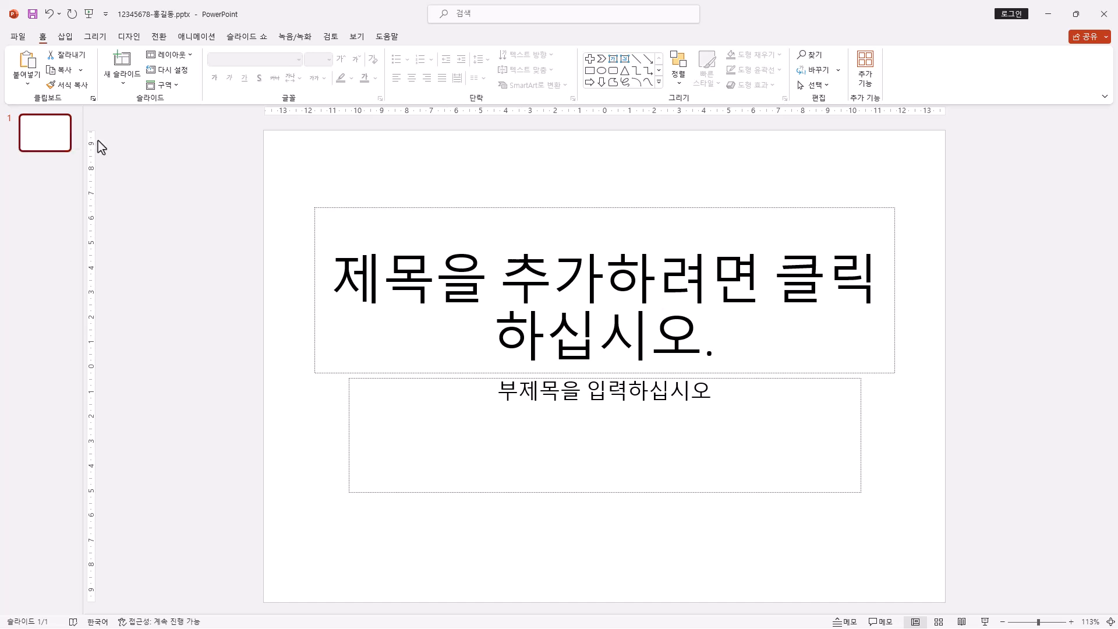
pyautogui.hotkey('ctrl', 'm')
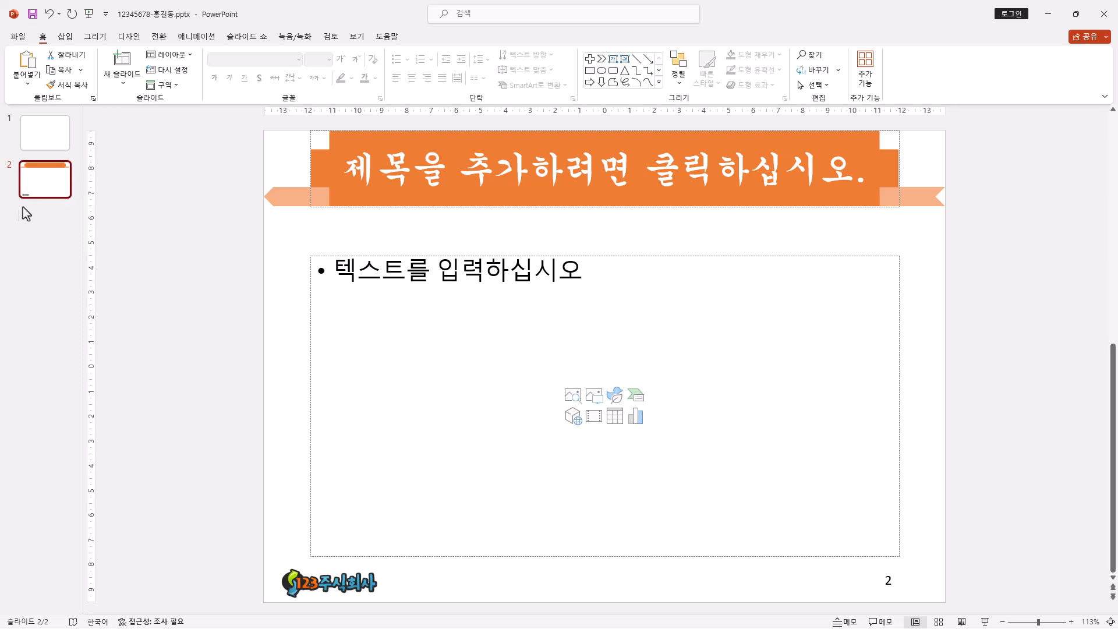
pyautogui.click(195, 64)
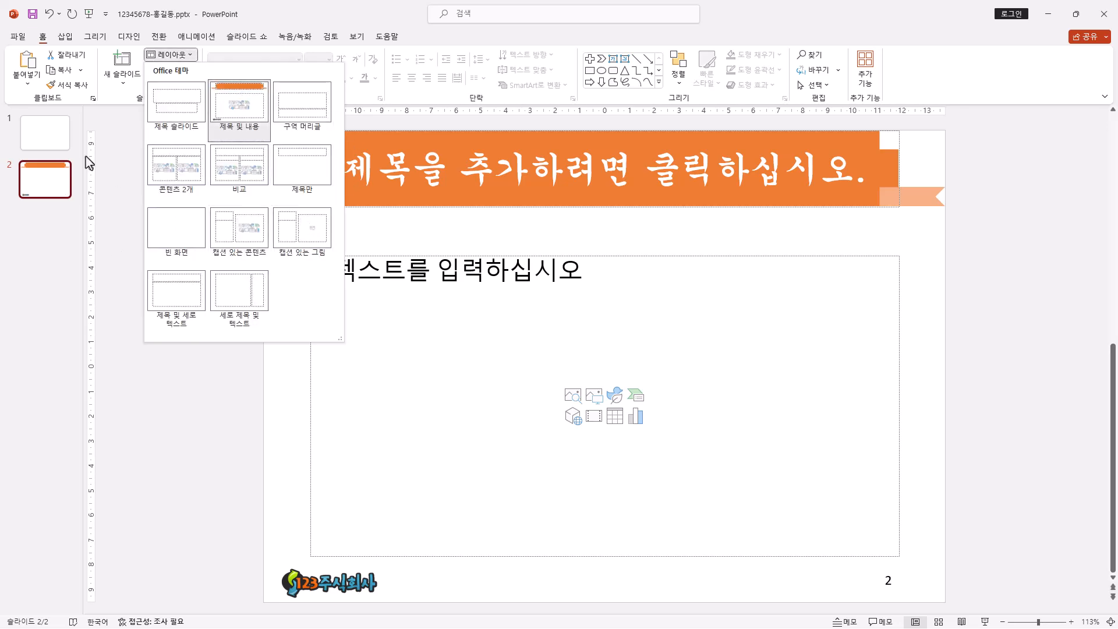
pyautogui.click(292, 15)
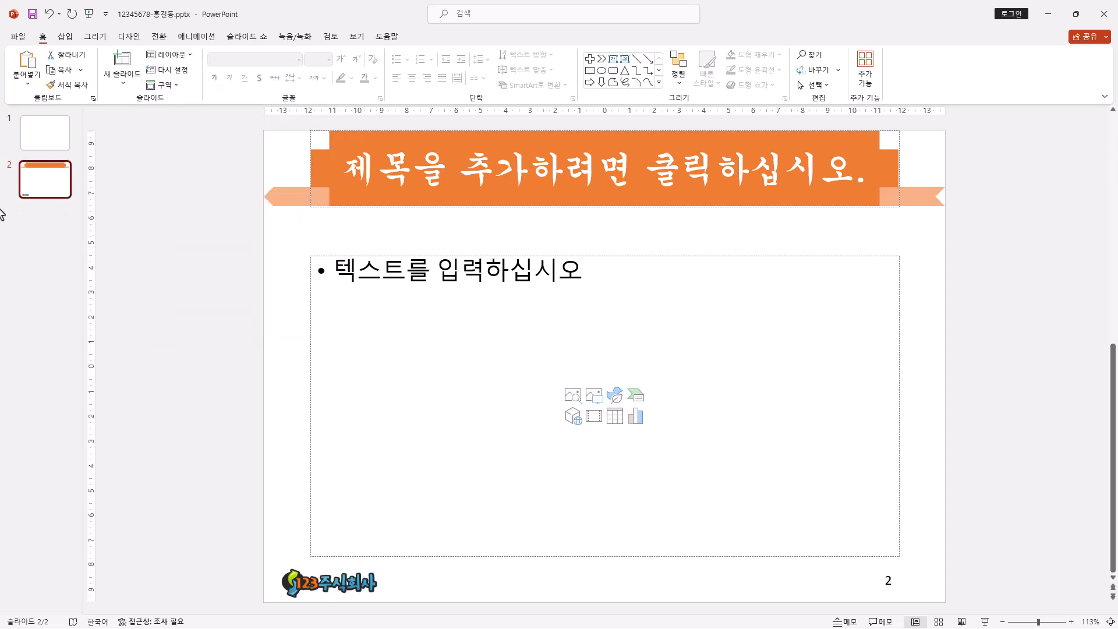
pyautogui.hotkey('ctrl', 'm')
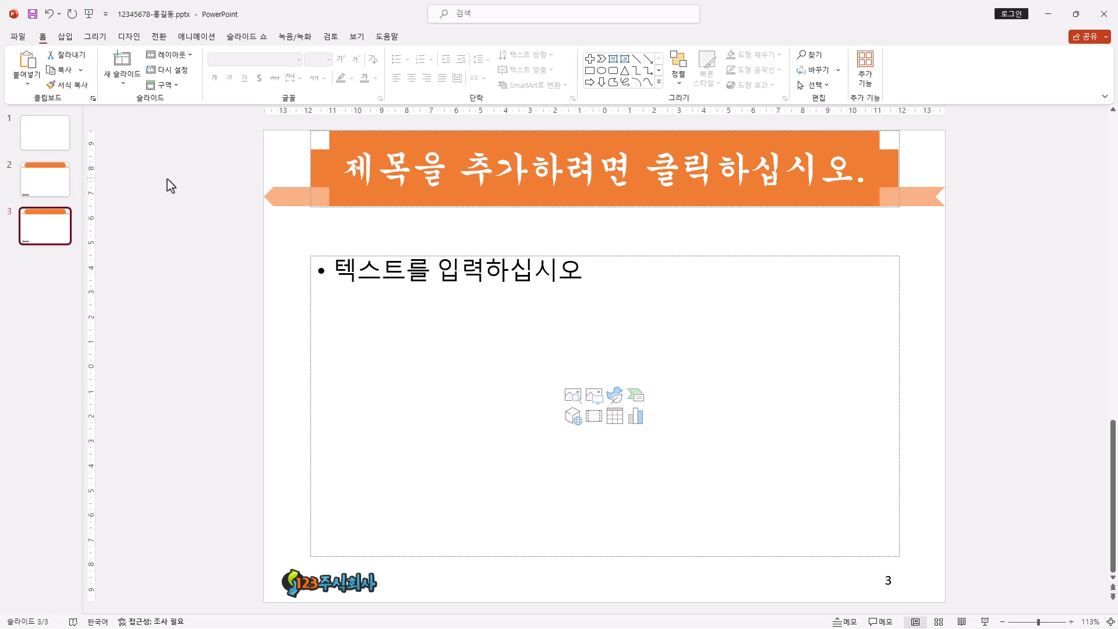
pyautogui.hotkey('ctrl', 'm')
pyautogui.hotkey('ctrl', 'm')
pyautogui.hotkey('ctrl', 'm')
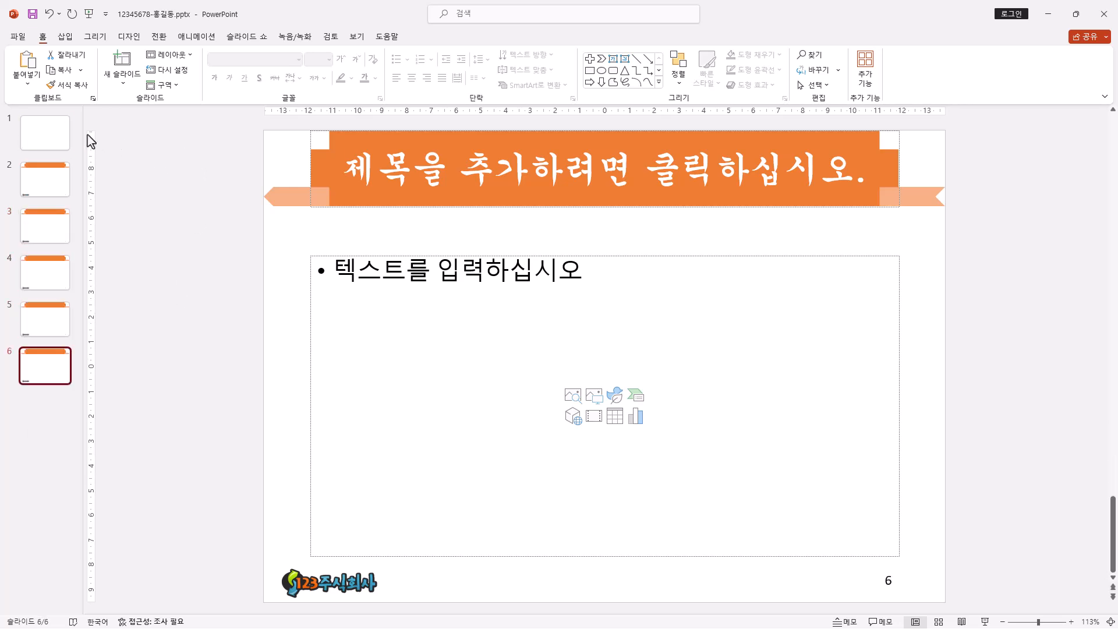
# Delete the title and subtitle placeholders from slide 1 to leave it blank
pyautogui.click(49, 131)
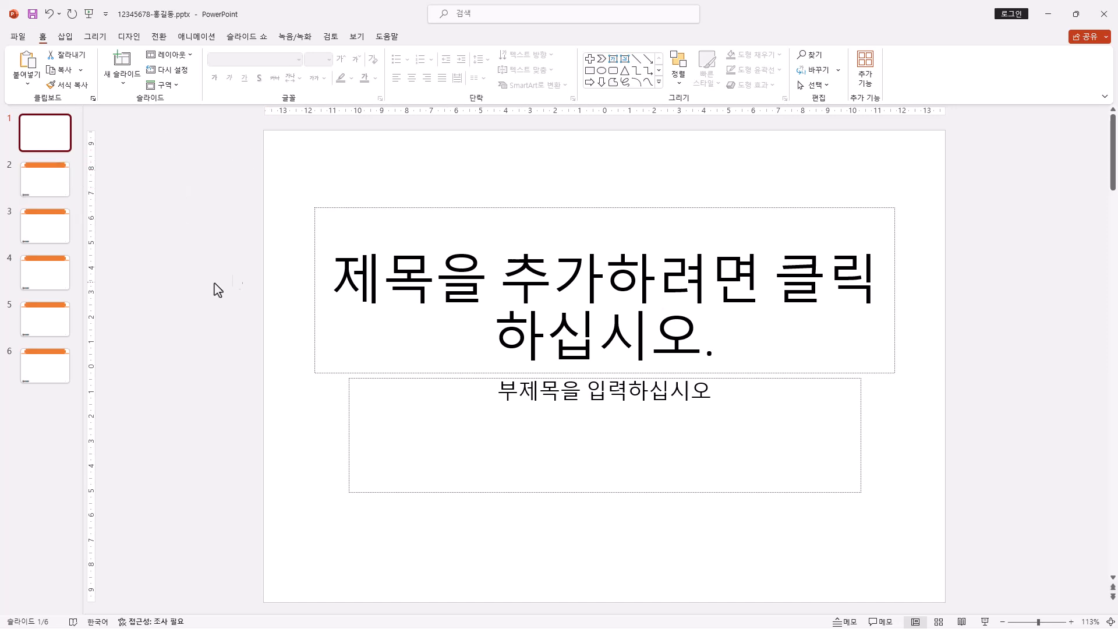
pyautogui.click(288, 175)
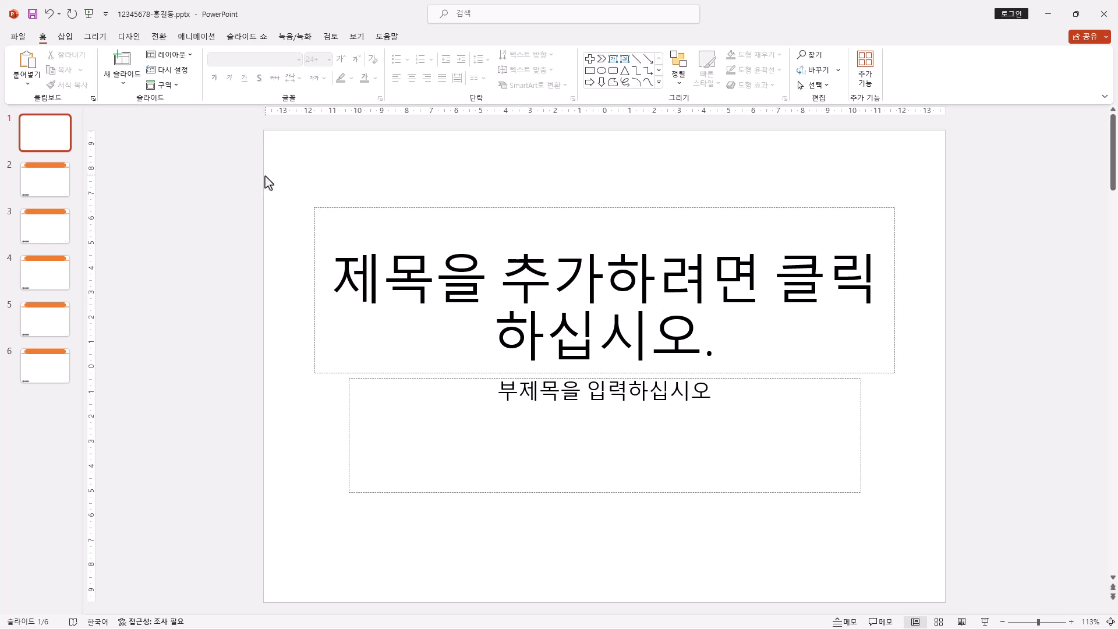
pyautogui.moveTo(271, 168); pyautogui.dragTo(957, 568)
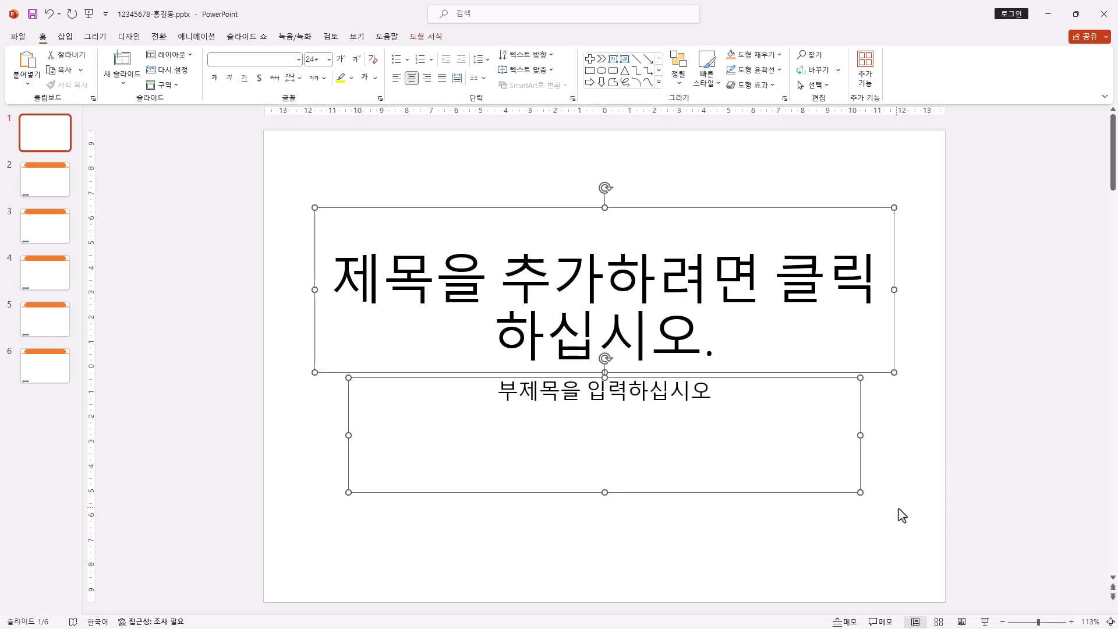
pyautogui.press('Delete')
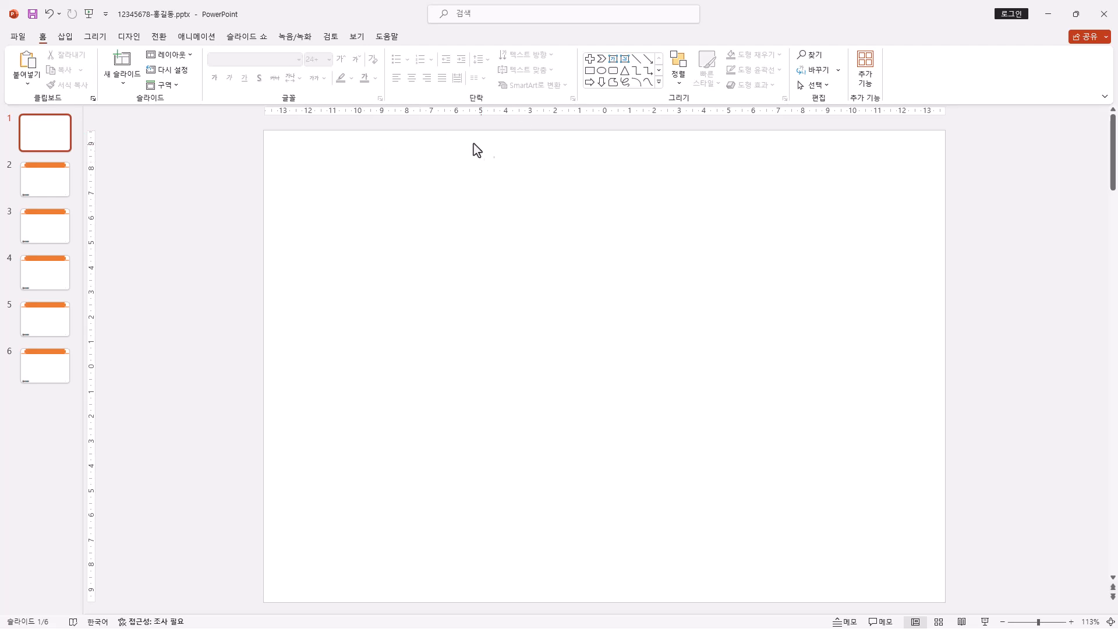
pyautogui.click(359, 36)
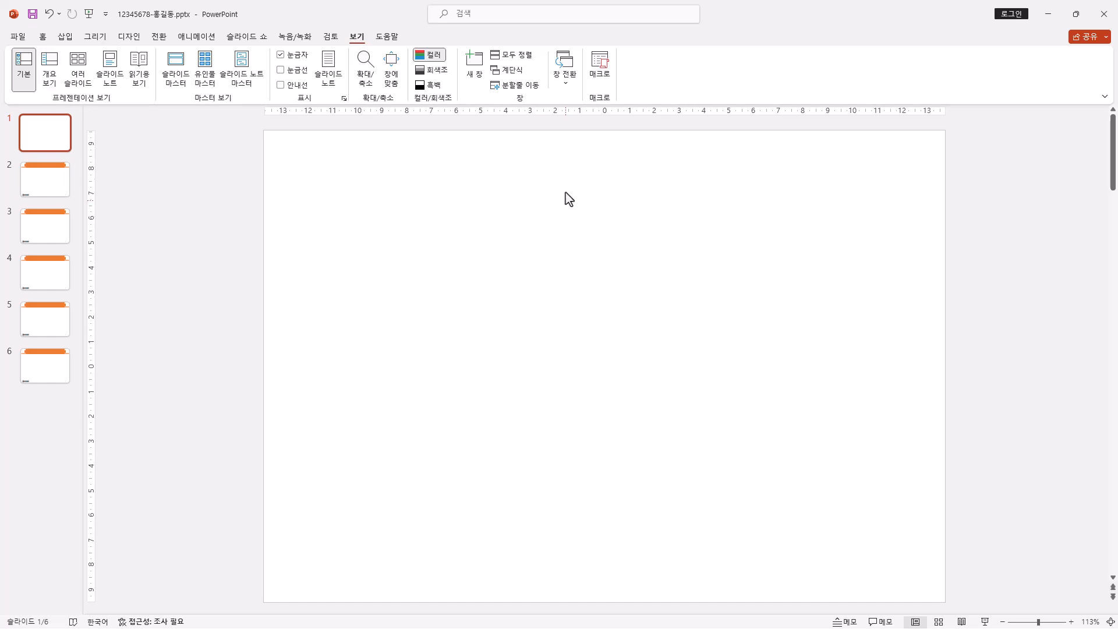
pyautogui.click(64, 37)
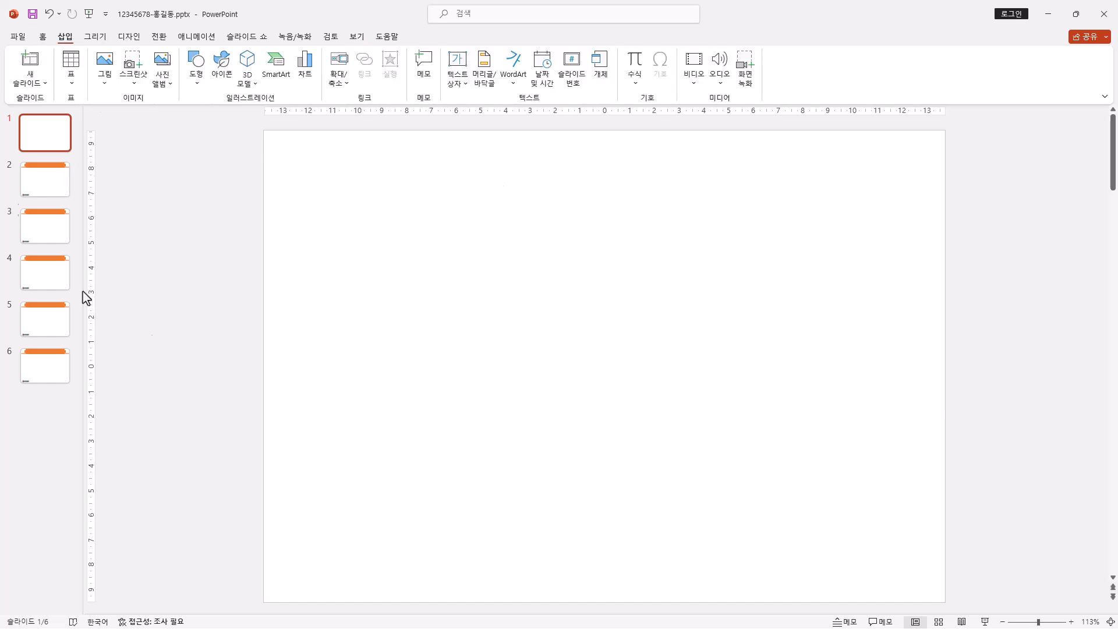
# Draw a plaque shape with concave corners over slide 1's left half, full slide height, about 19.05 cm high and 13.22 cm wide
pyautogui.click(204, 86)
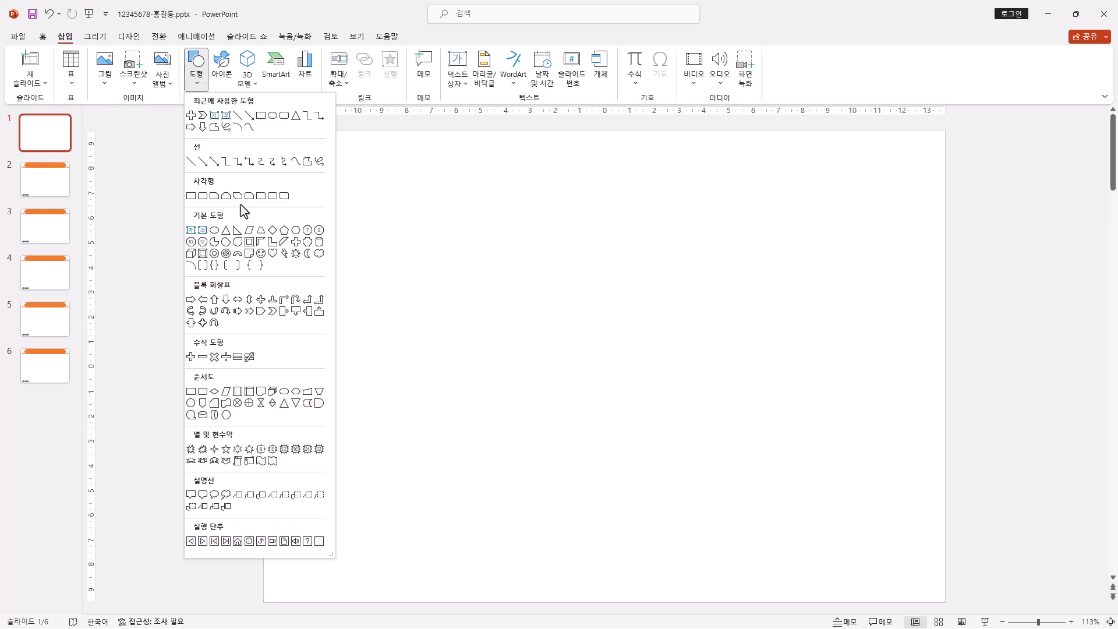
pyautogui.click(311, 249)
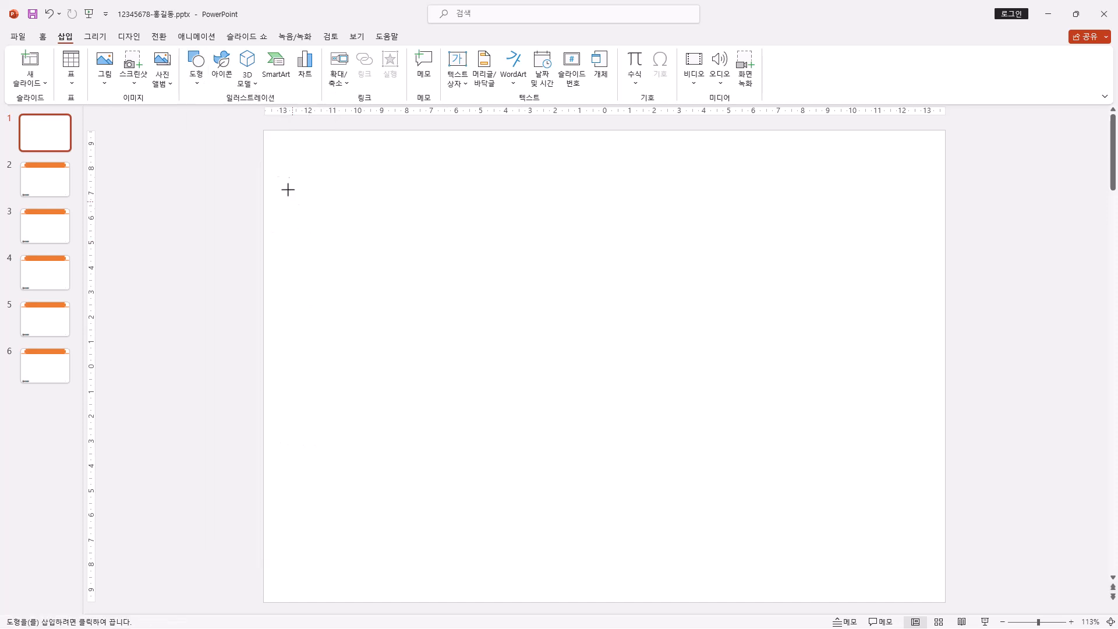
pyautogui.moveTo(264, 130)
pyautogui.mouseDown()
pyautogui.moveTo(539, 514)
pyautogui.moveTo(582, 612)
pyautogui.mouseUp()
pyautogui.moveTo(424, 130); pyautogui.dragTo(430, 149)
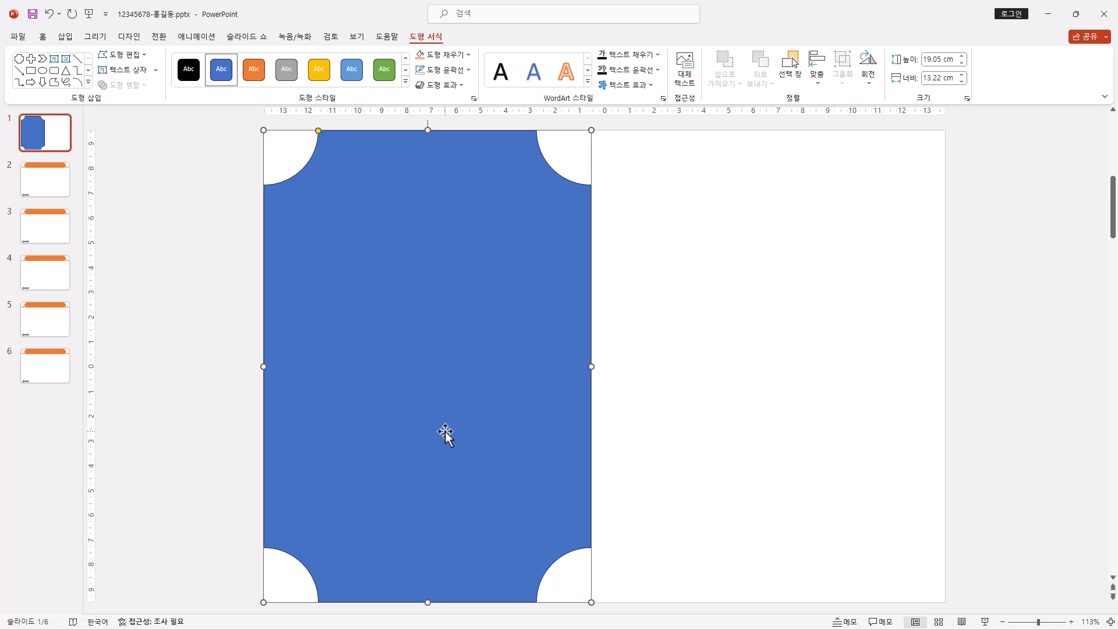
# Fill the plaque shape with the picture 그림3.jpg from the ITQ Picture folder
pyautogui.rightClick(441, 186)
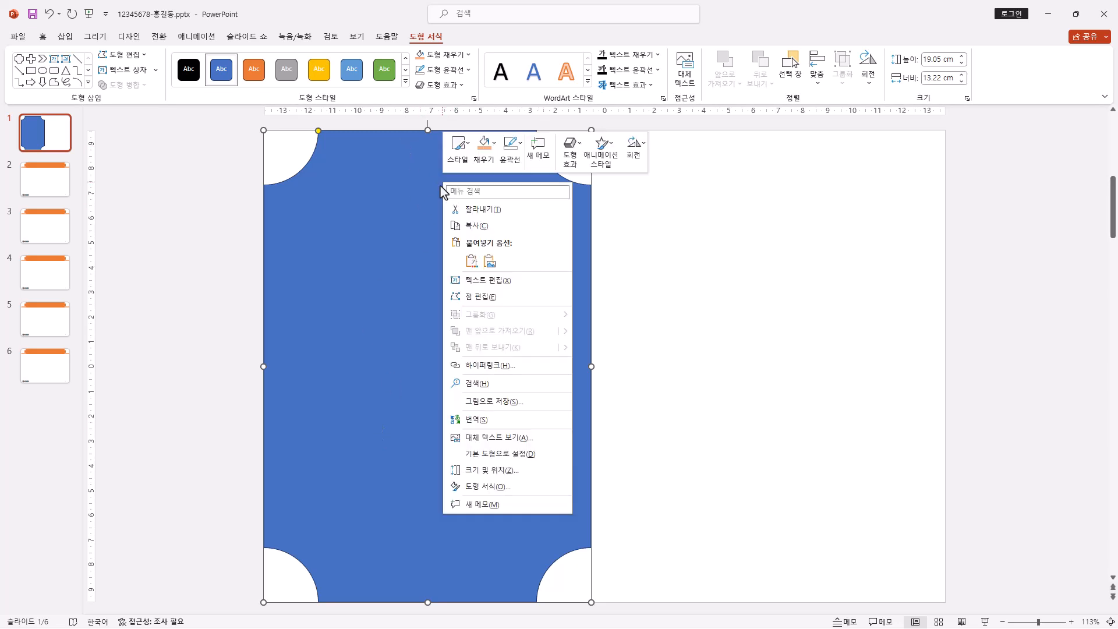
pyautogui.click(524, 489)
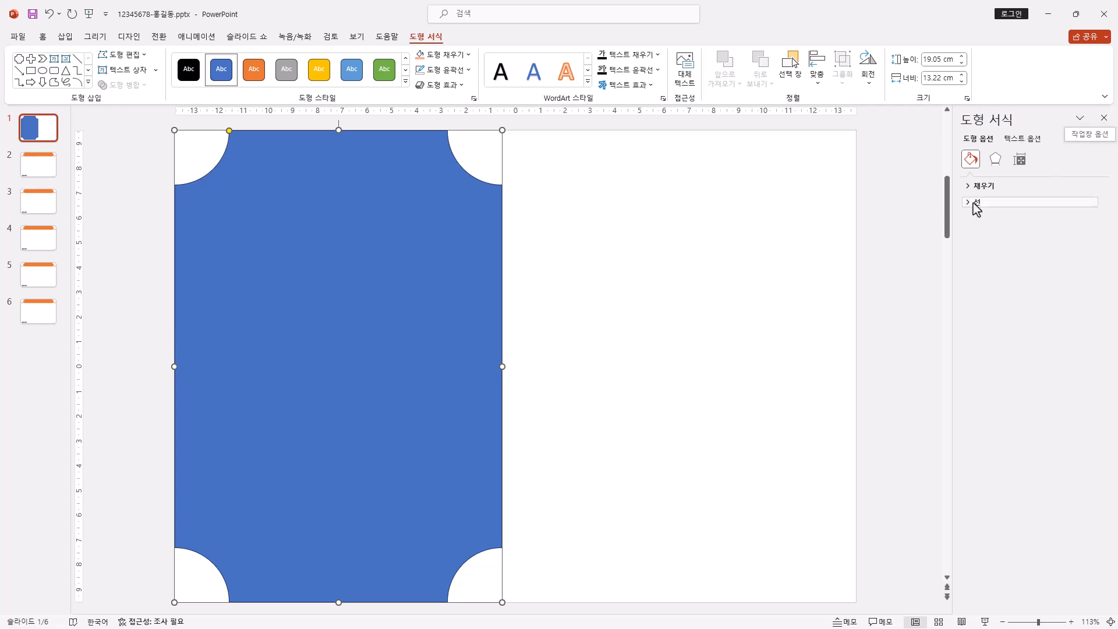
pyautogui.click(970, 186)
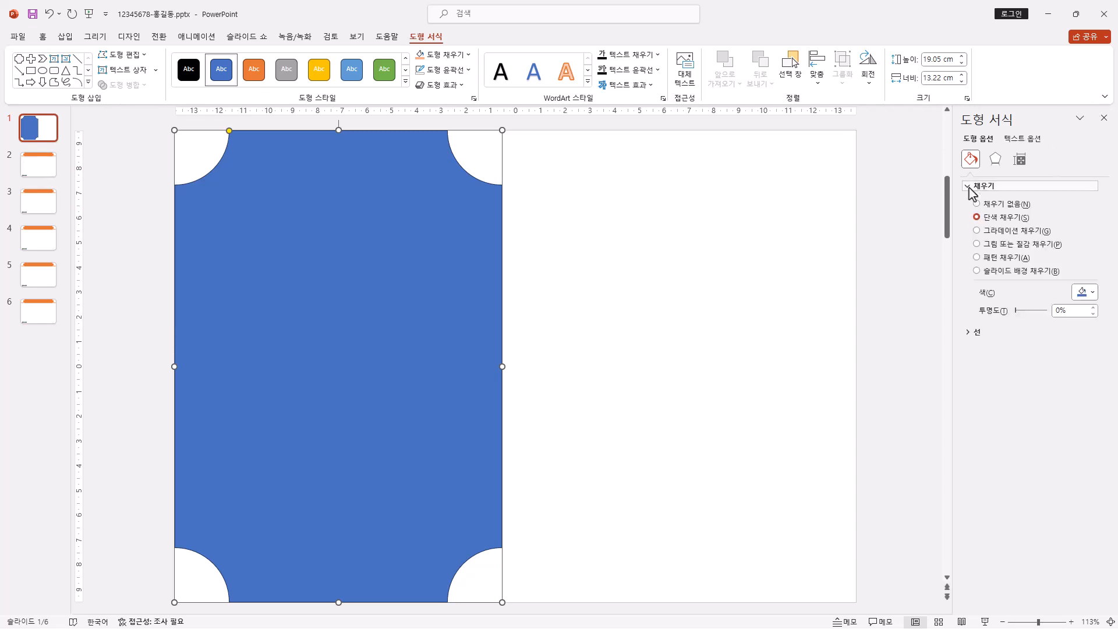
pyautogui.click(1002, 244)
pyautogui.click(999, 307)
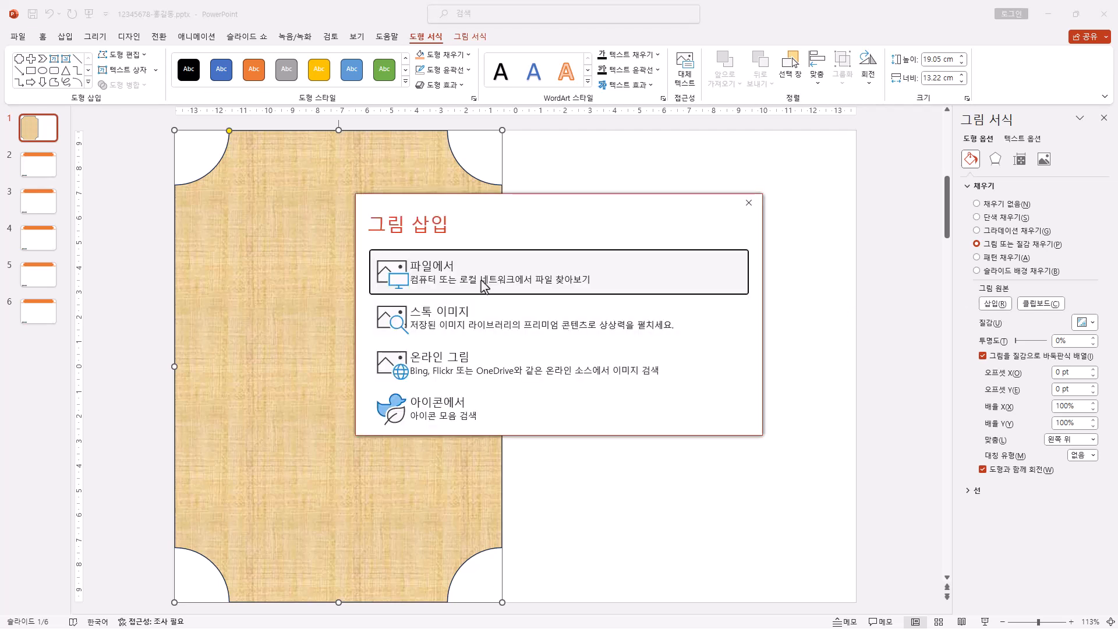
pyautogui.click(482, 285)
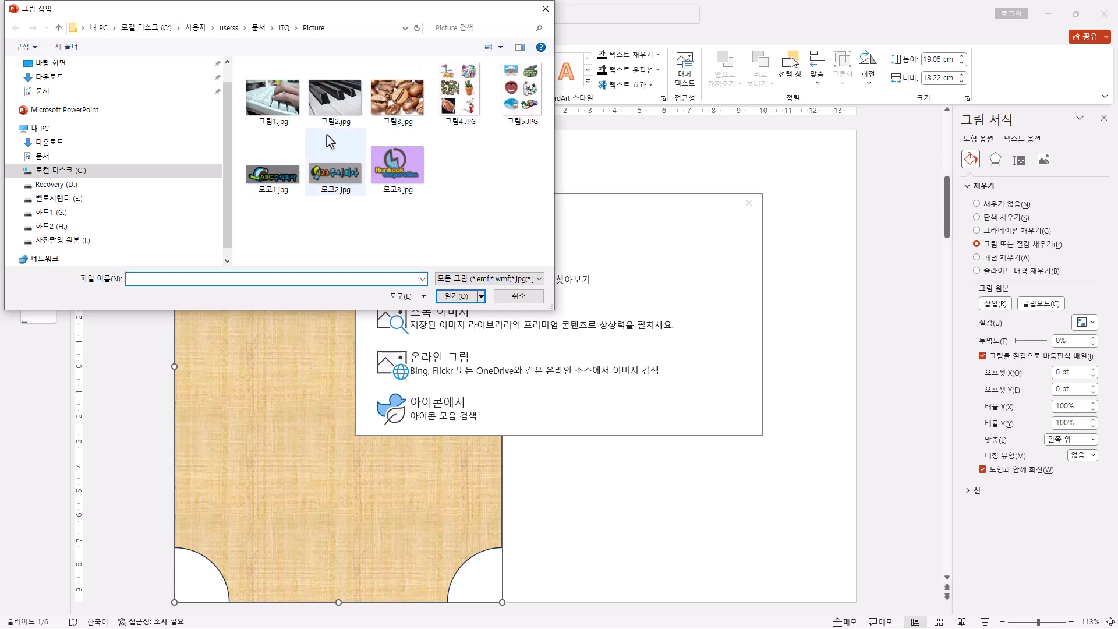
pyautogui.click(413, 110)
pyautogui.click(456, 295)
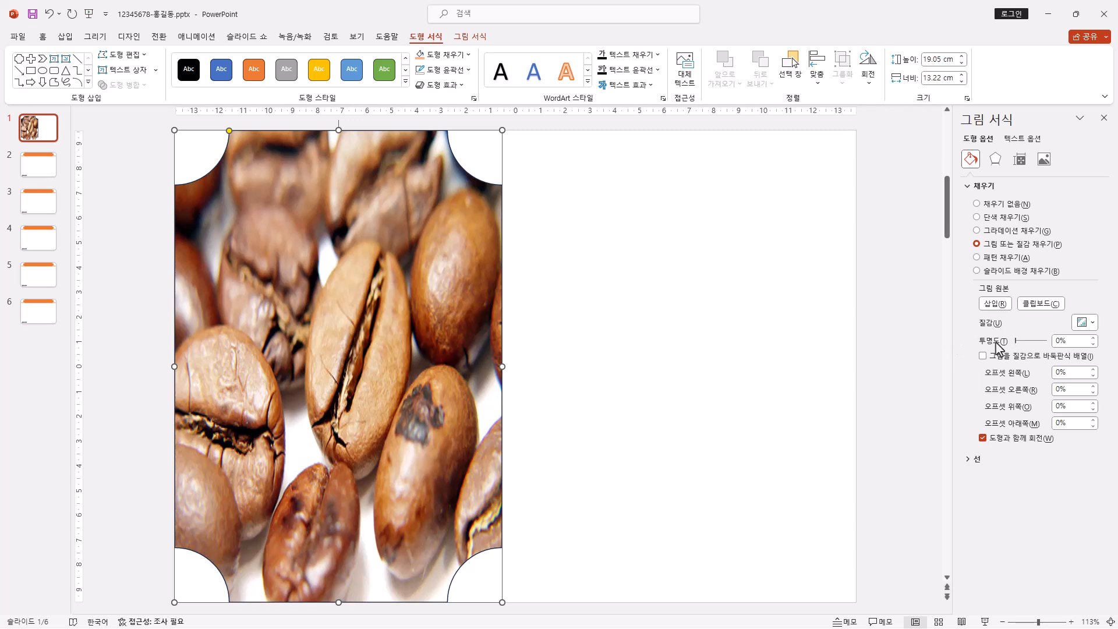
# Set the transparency of the shape's picture fill to 50%
pyautogui.click(1073, 342)
pyautogui.moveTo(1073, 342); pyautogui.dragTo(840, 344)
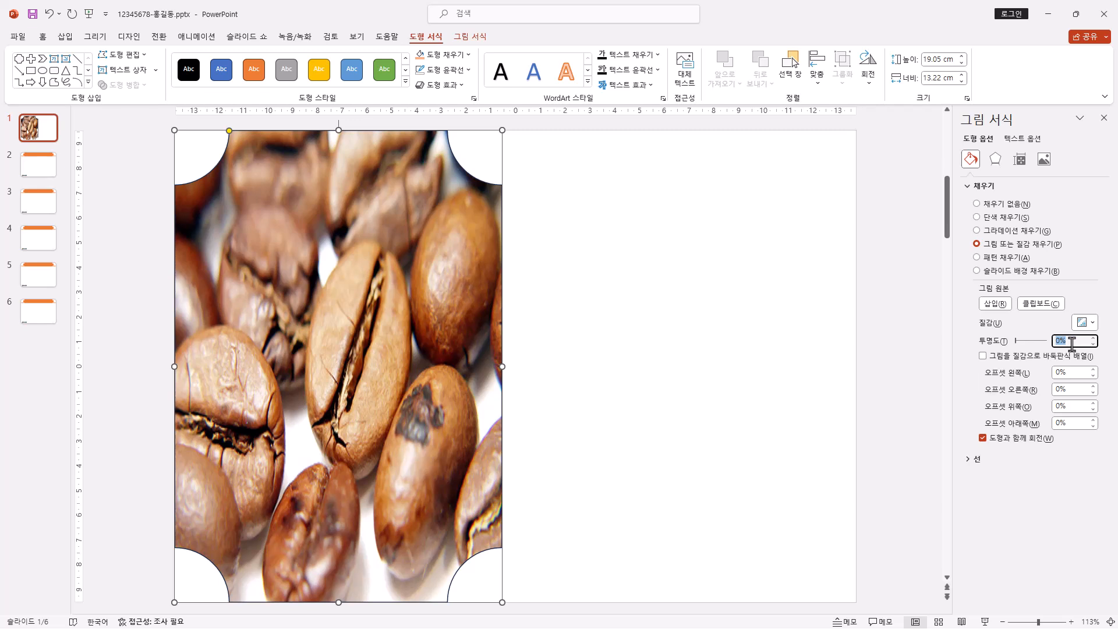
pyautogui.write('50')
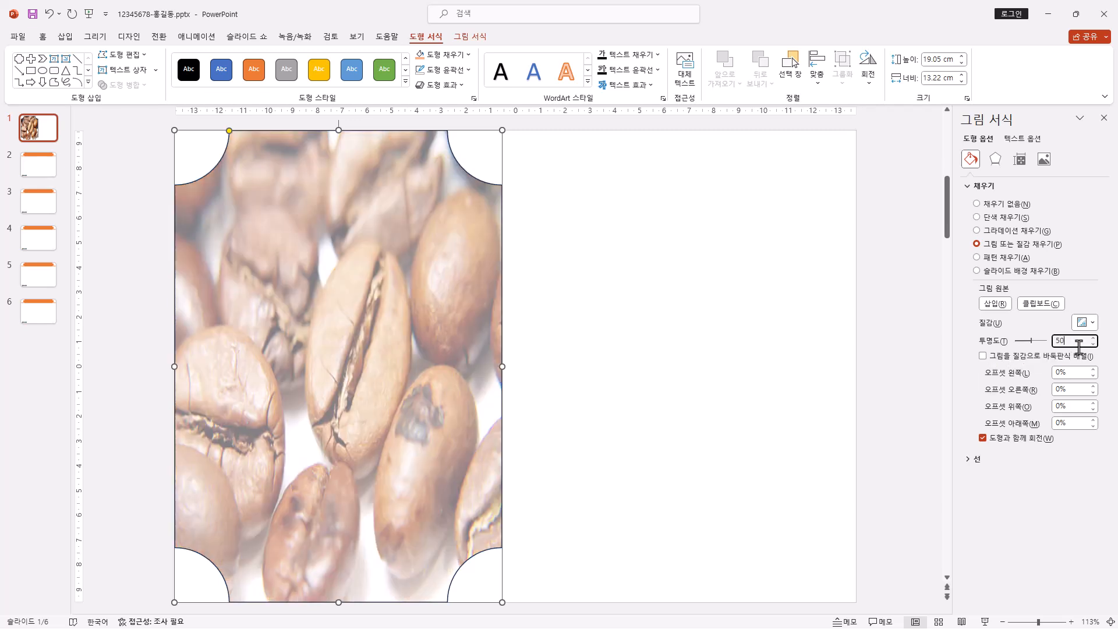
pyautogui.press('Return')
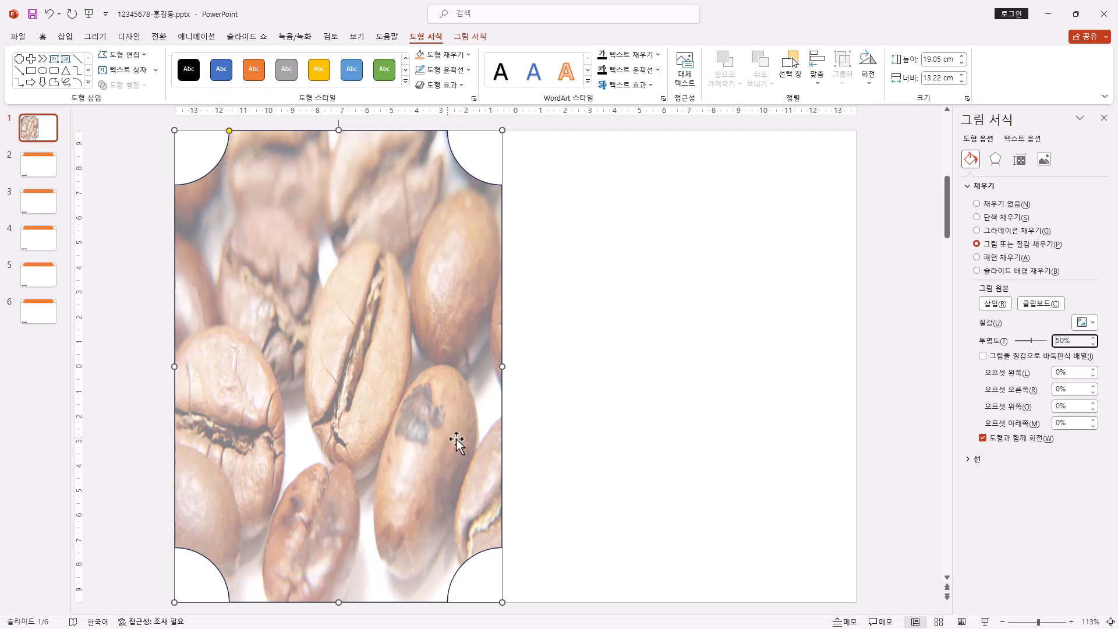
# Set the picture fill's transparency to 0% for comparison, and restore it to 50%
pyautogui.doubleClick(1070, 341)
pyautogui.write('0')
pyautogui.press('Return')
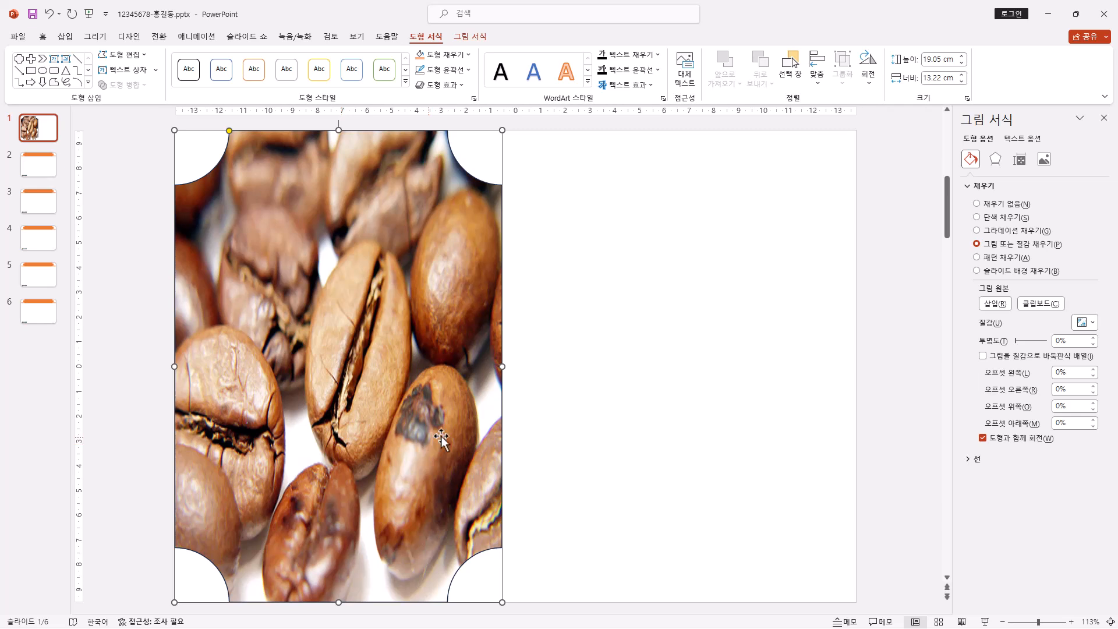
pyautogui.doubleClick(1069, 341)
pyautogui.write('50')
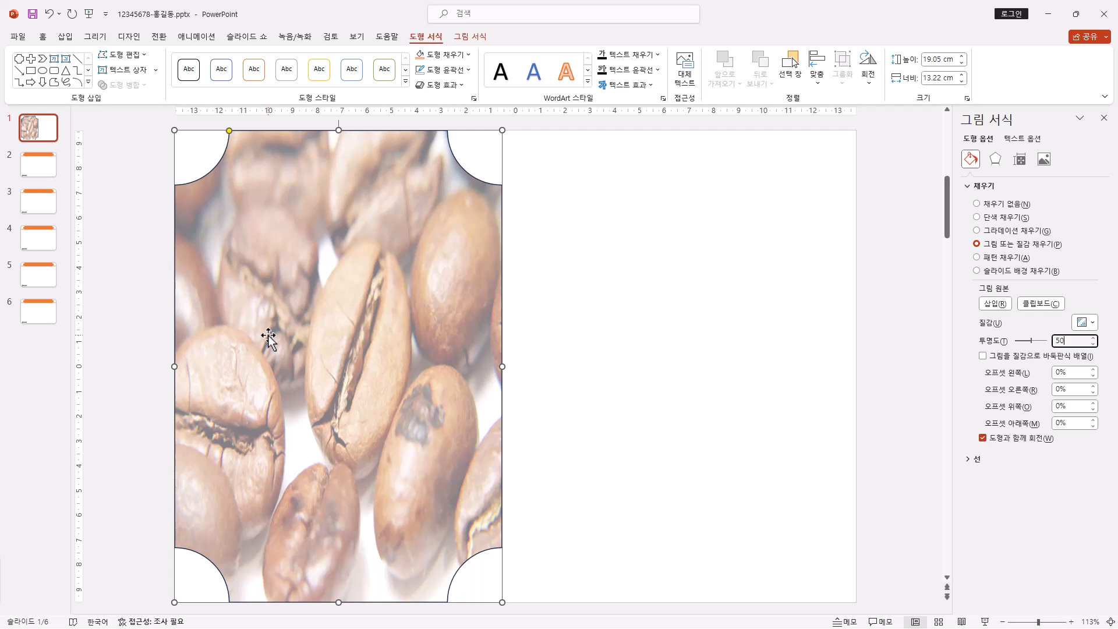
# Apply a soft edge effect (부드러운 가장자리) to the picture-filled shape
pyautogui.click(364, 333)
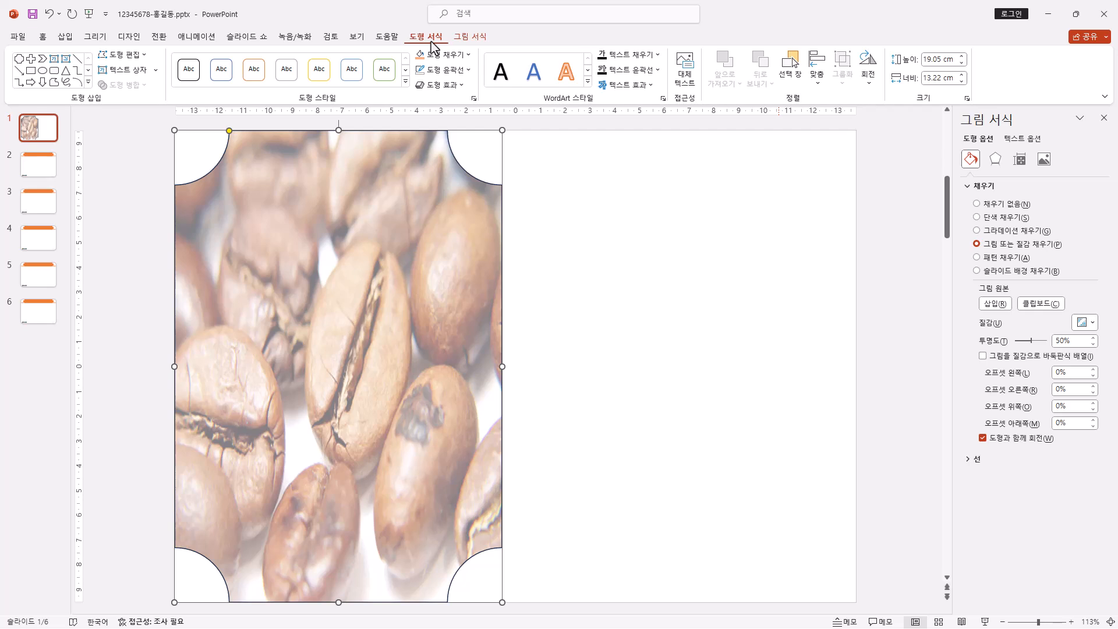
pyautogui.click(461, 87)
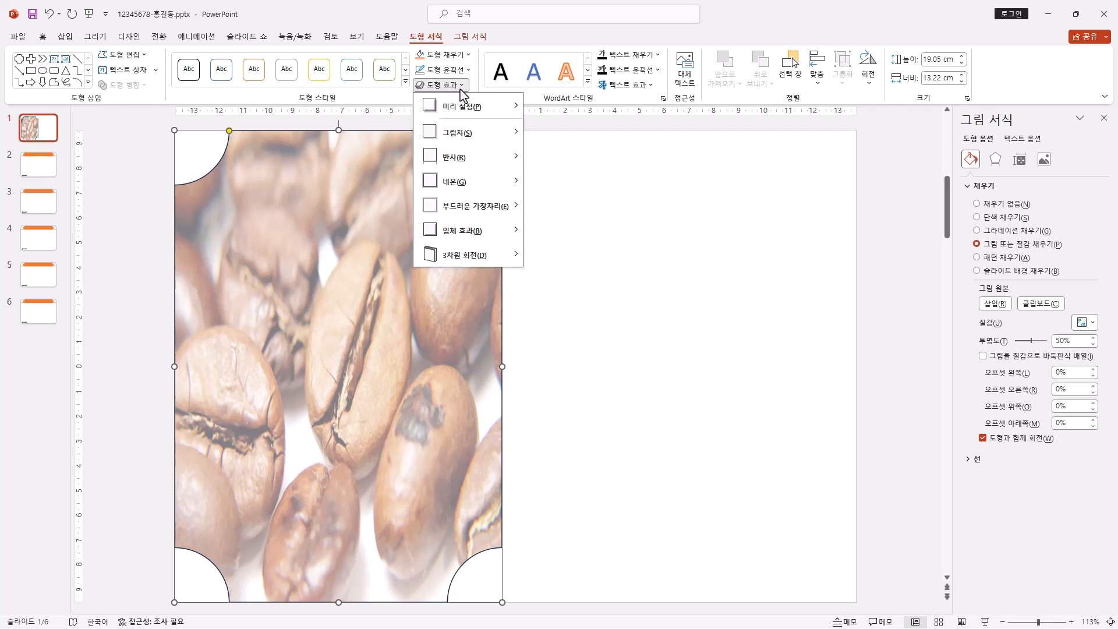
pyautogui.moveTo(499, 210)
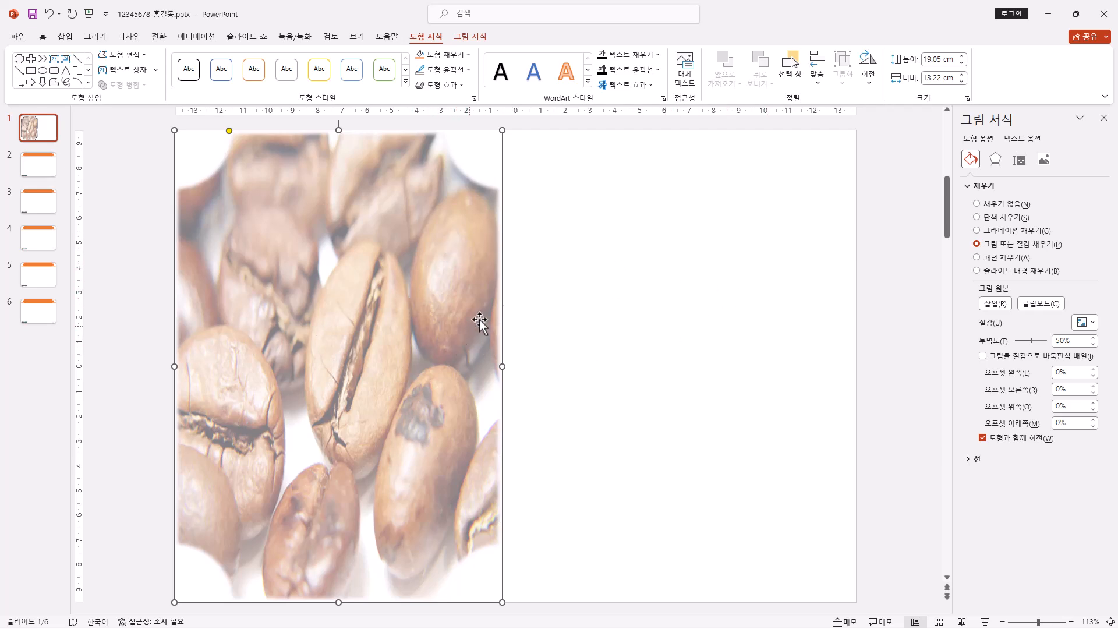
# Insert WordArt in the blue gradient style with reflection on slide 1, reading "Multicultural Family"
pyautogui.click(66, 37)
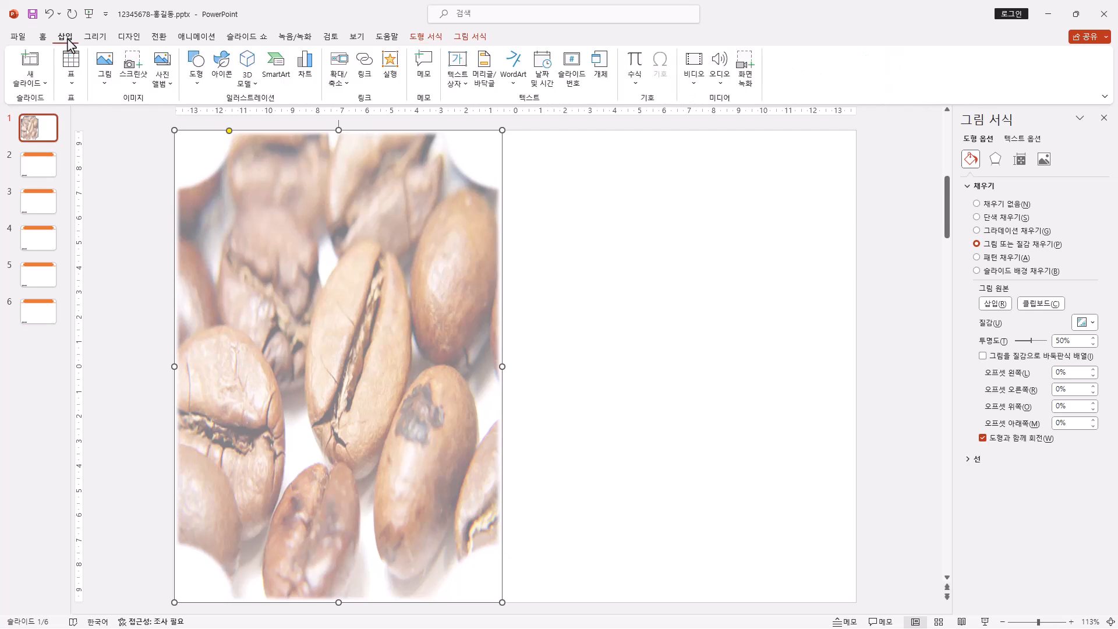
pyautogui.click(524, 80)
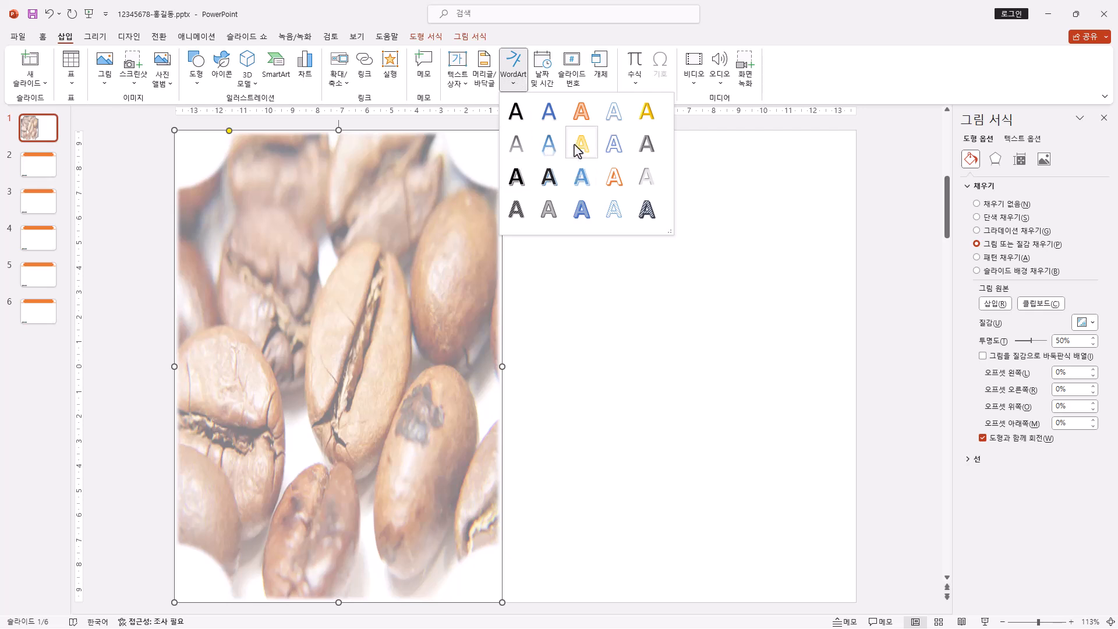
pyautogui.click(556, 153)
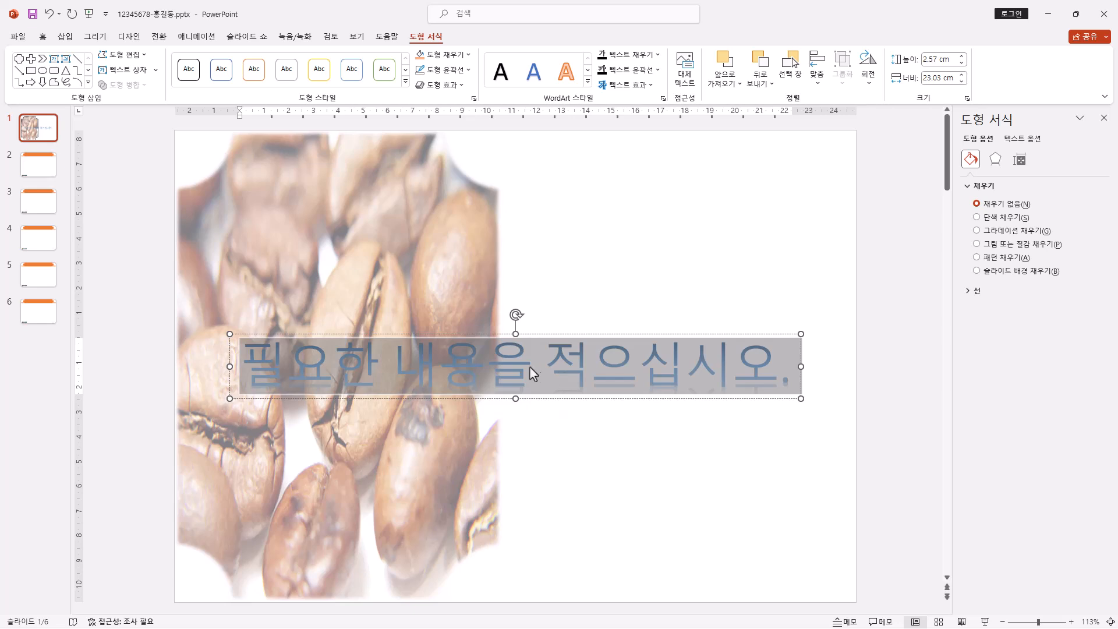
pyautogui.write('Multicultural Family')
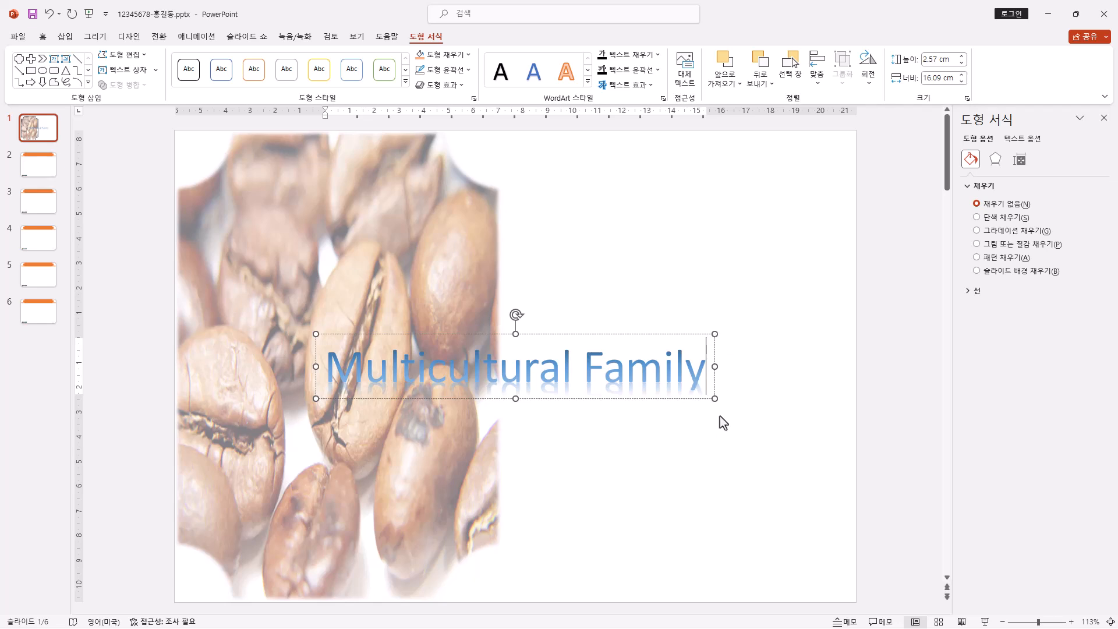
# Transform the "Multicultural Family" WordArt with the octagonal 휘기 warp that tapers the text toward both ends
pyautogui.click(624, 334)
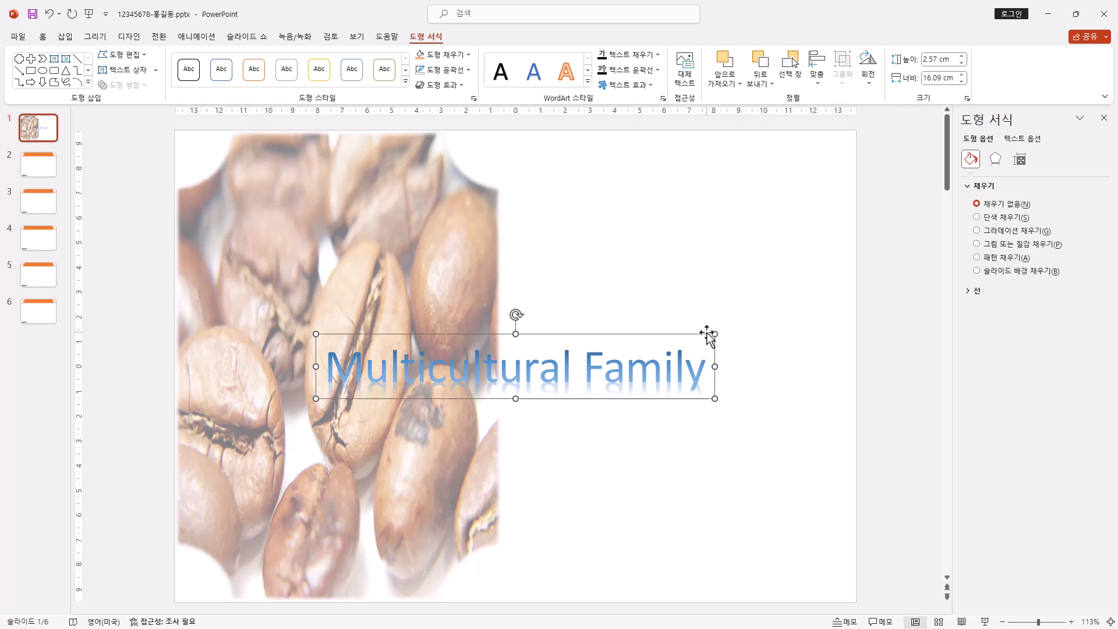
pyautogui.moveTo(331, 373); pyautogui.dragTo(679, 371)
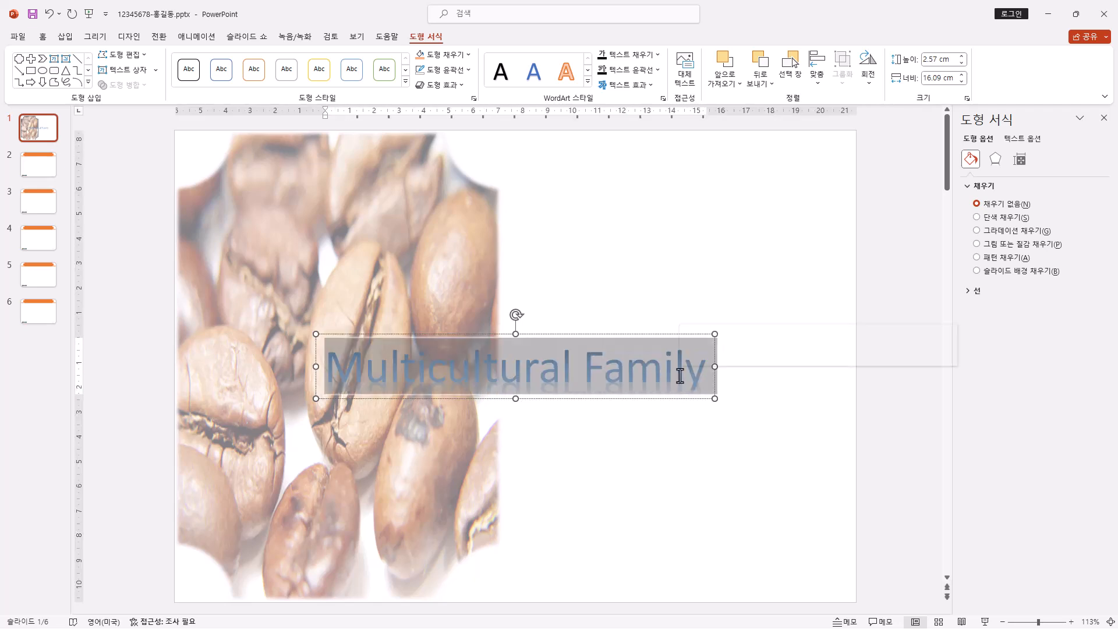
pyautogui.press('Escape')
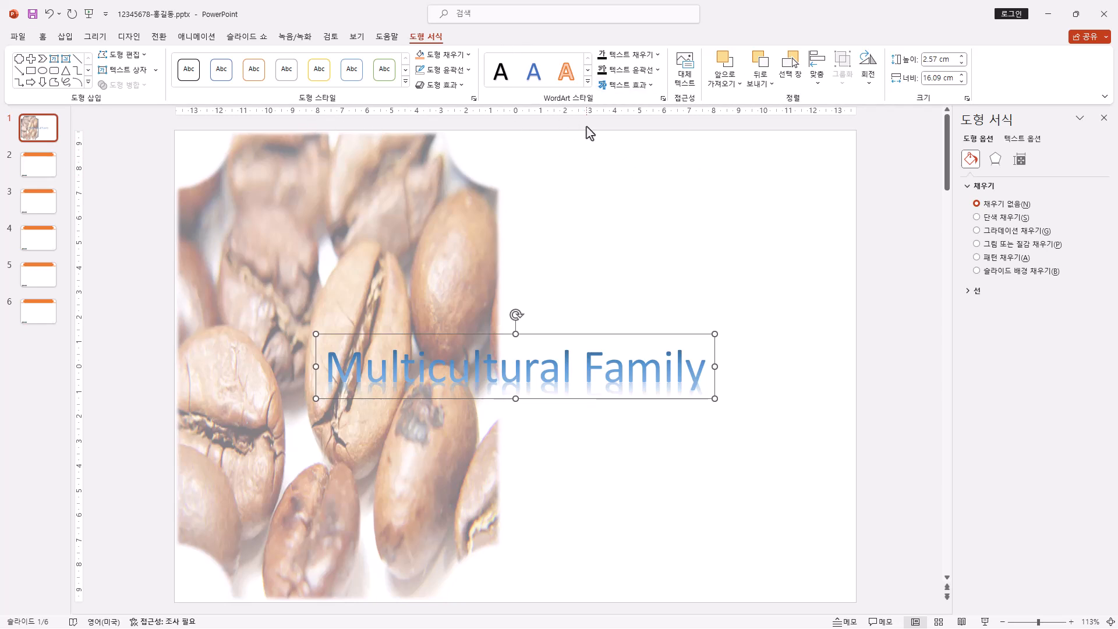
pyautogui.click(651, 85)
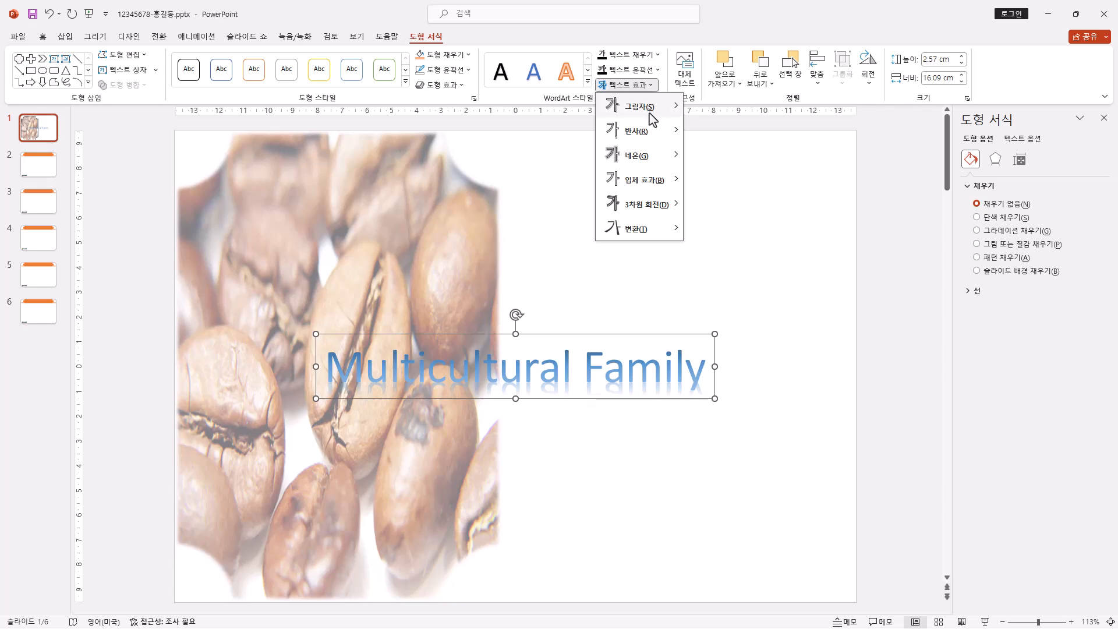
pyautogui.moveTo(651, 236)
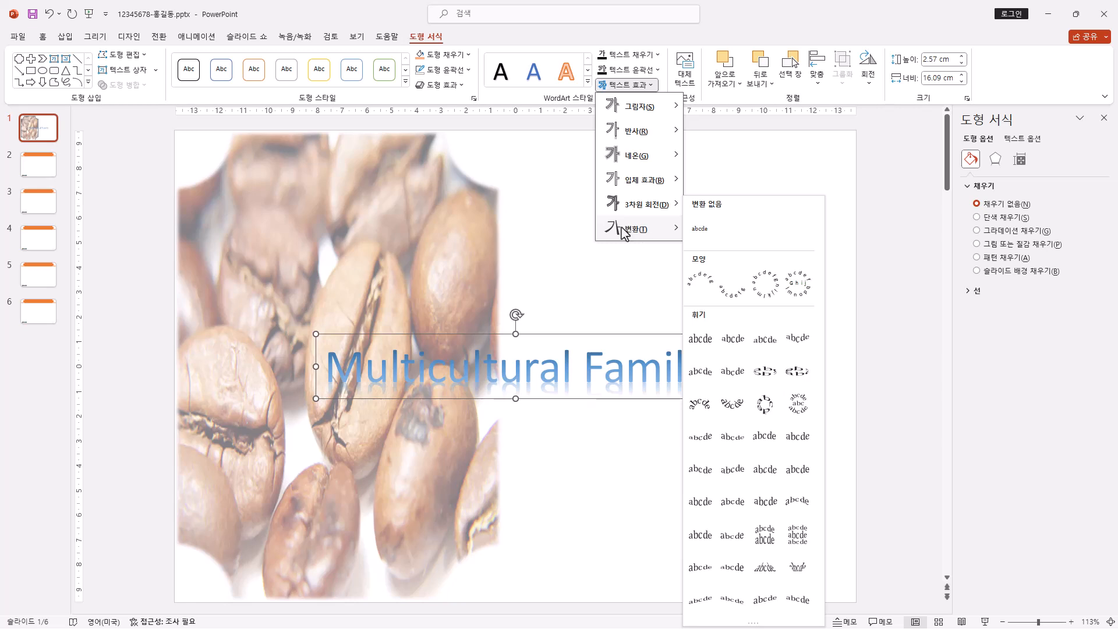
pyautogui.click(733, 348)
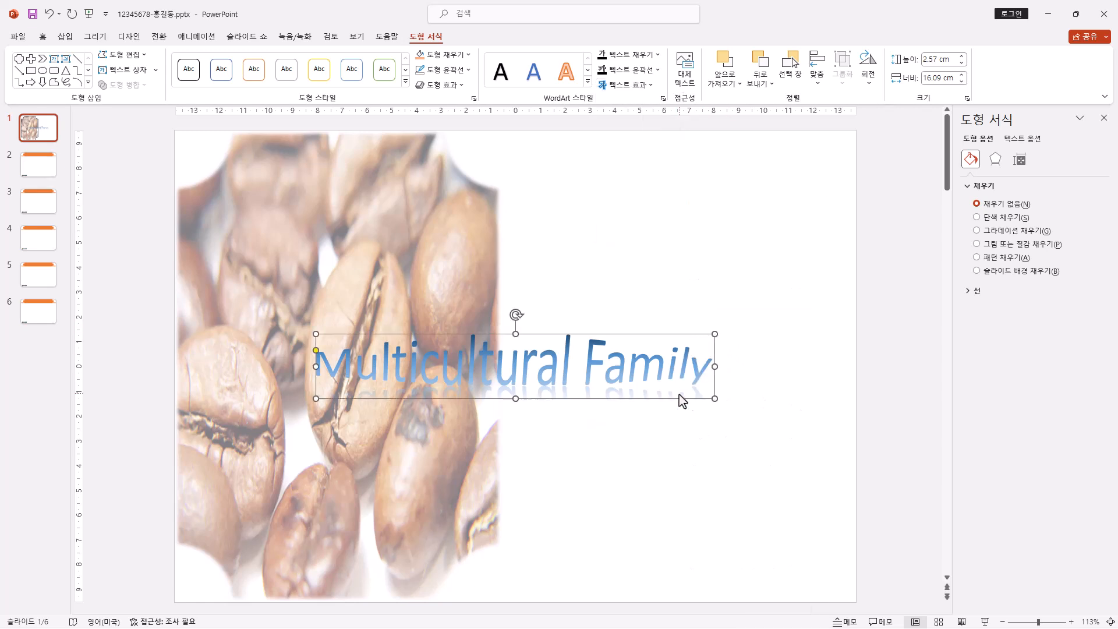
# Apply the first reflection variation (반사 변형) to the WordArt text
pyautogui.click(650, 85)
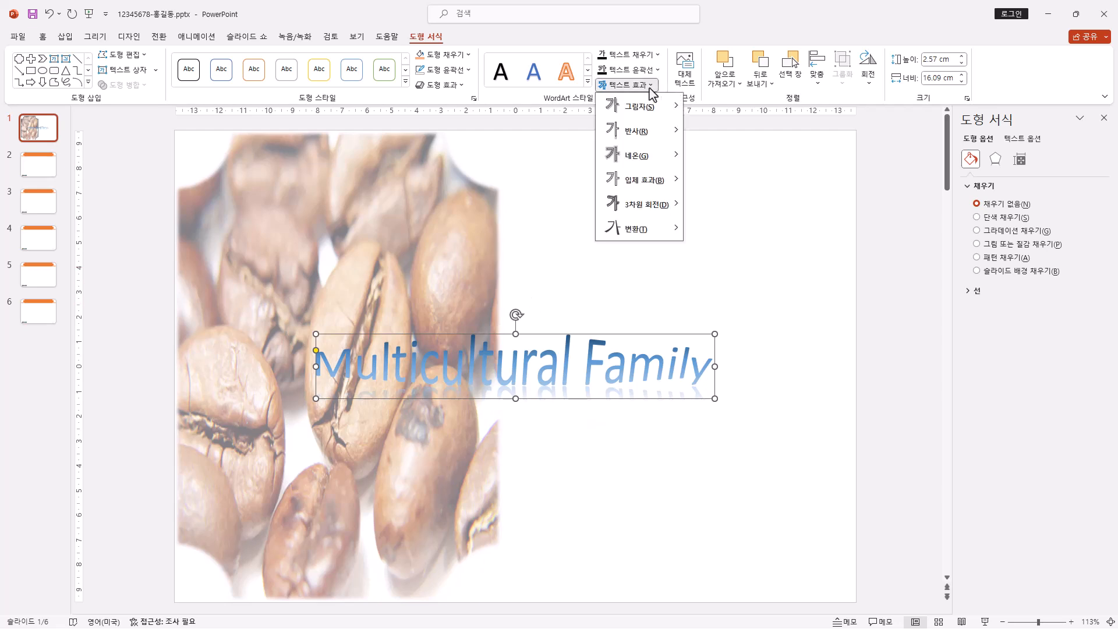
pyautogui.moveTo(654, 131)
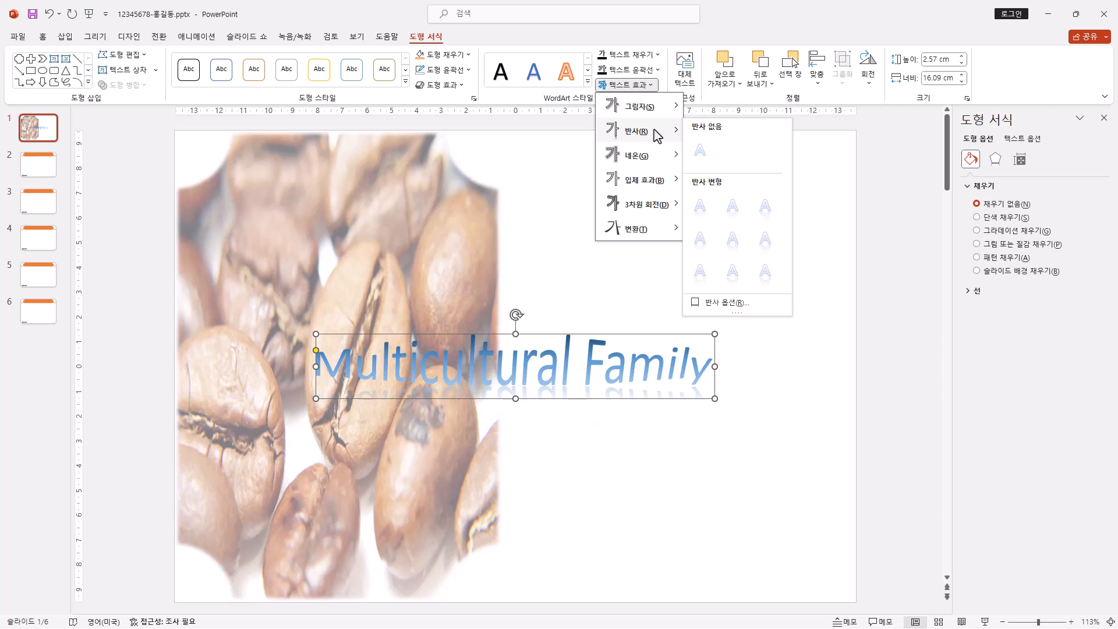
pyautogui.click(706, 216)
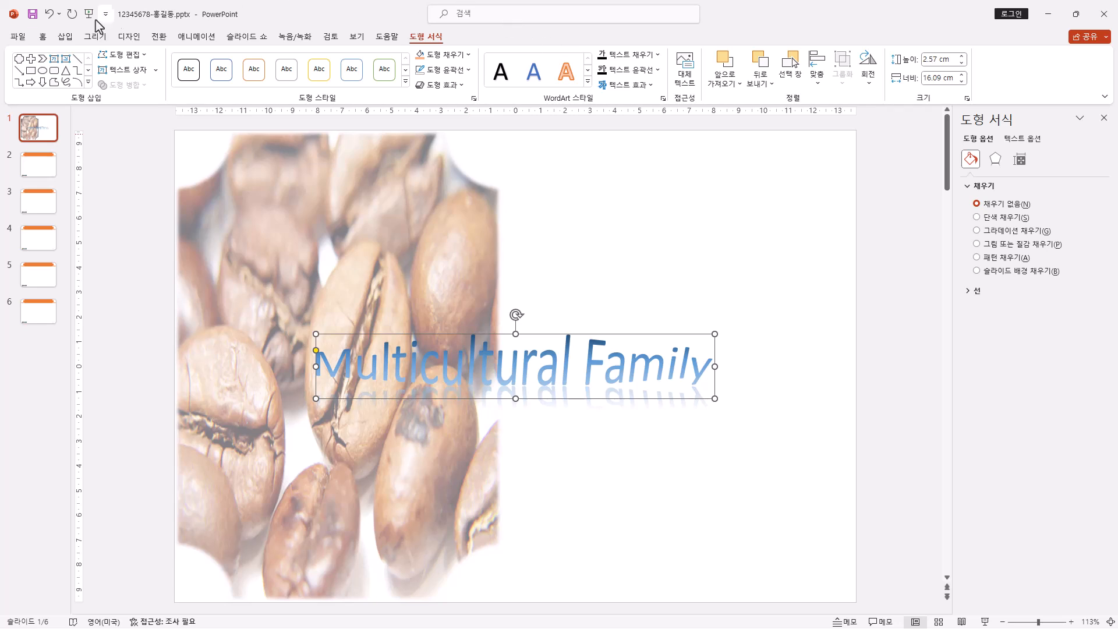
# Set the WordArt's font to 돋움 and its text color to black
pyautogui.click(42, 38)
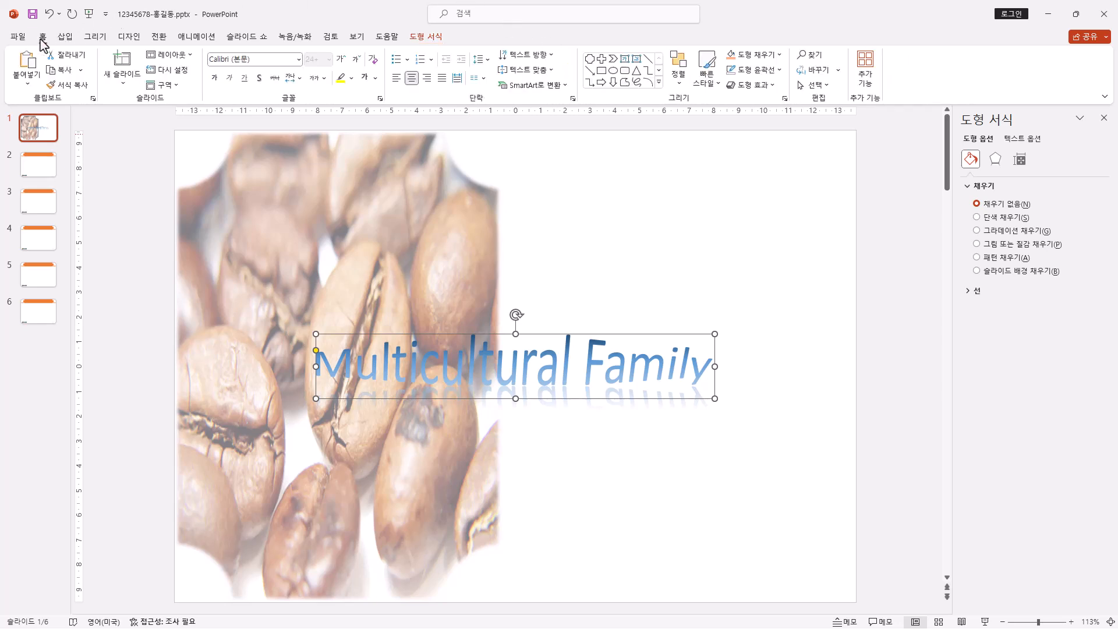
pyautogui.click(299, 59)
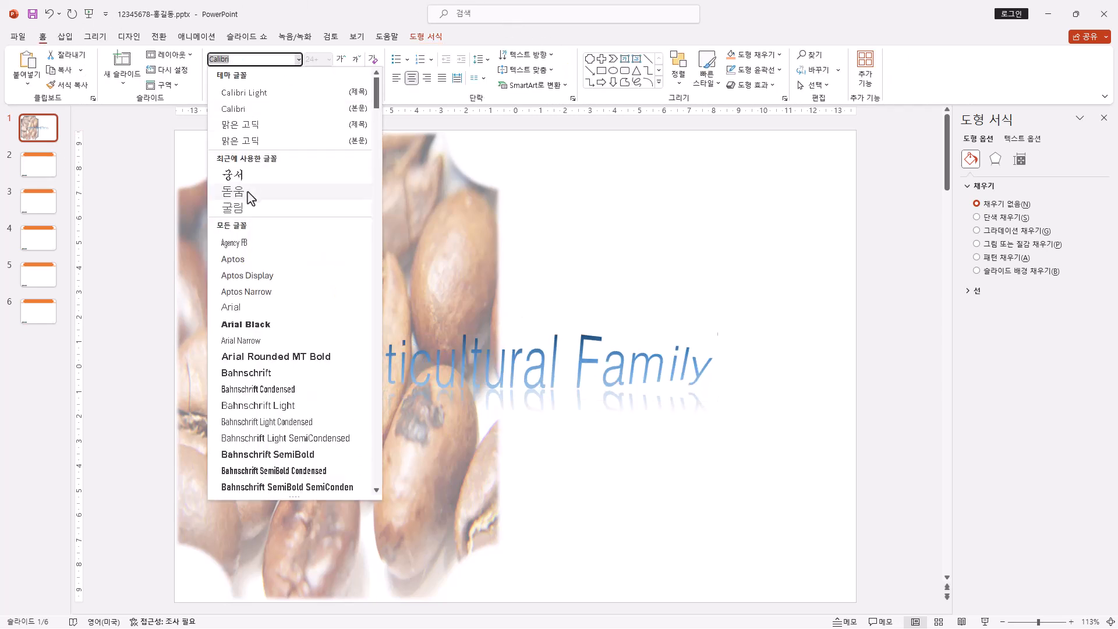
pyautogui.click(248, 192)
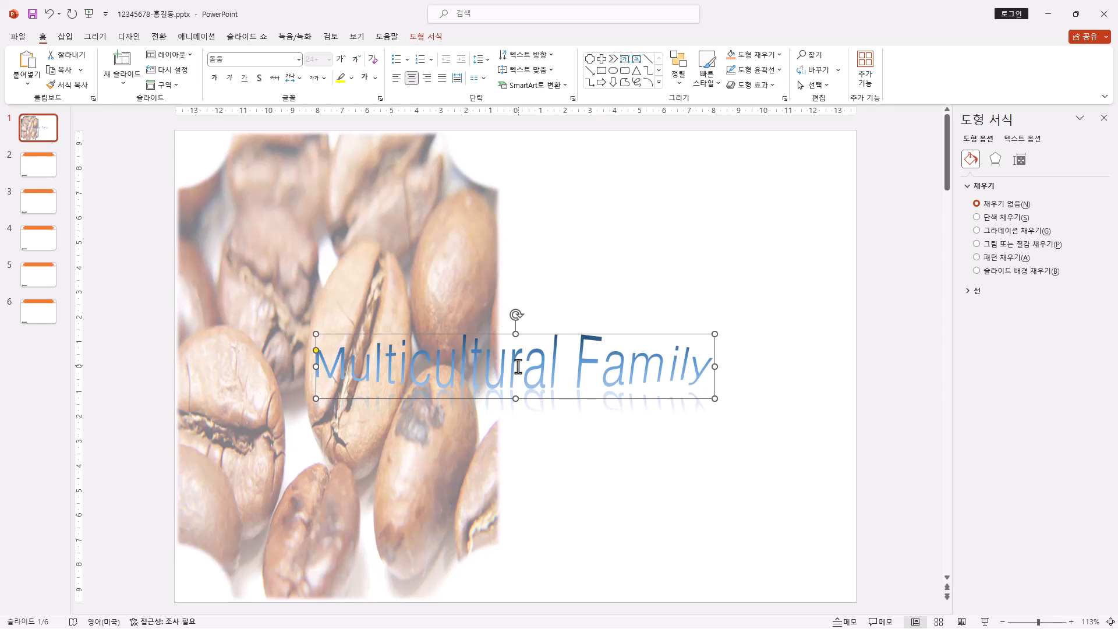
pyautogui.click(376, 78)
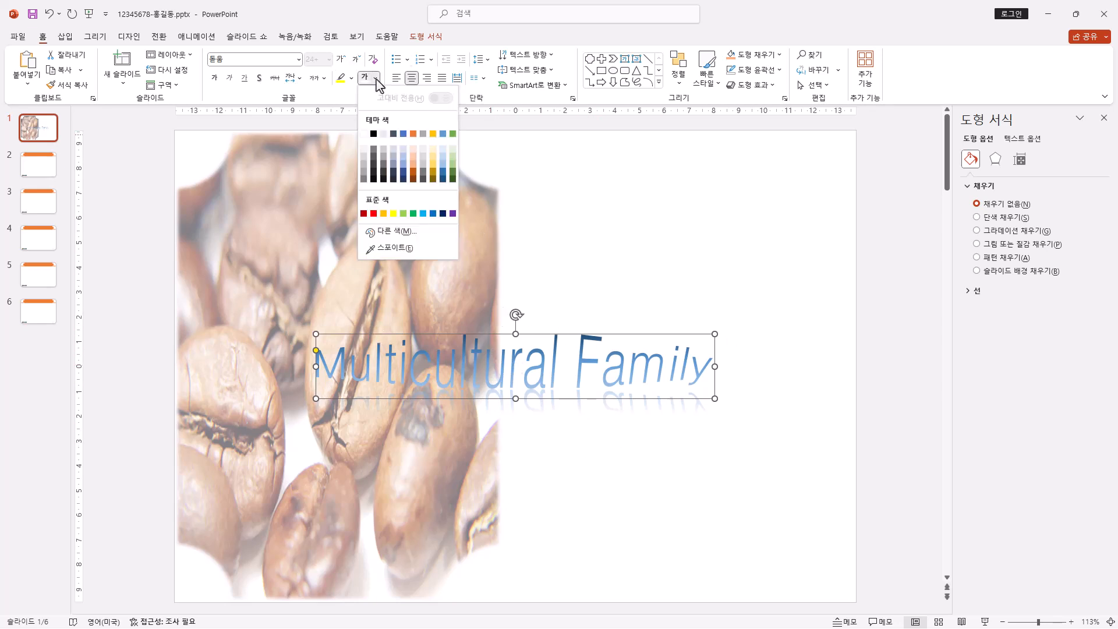
pyautogui.click(373, 135)
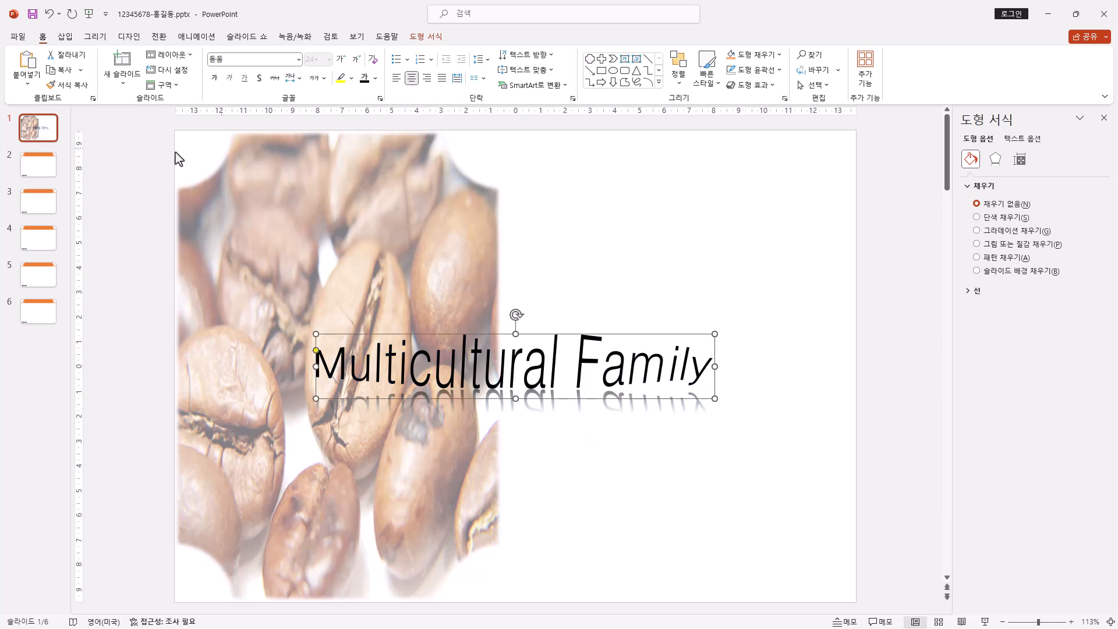
# Make the "Multicultural Family" WordArt bold and enlarge it to span most of the slide's width
pyautogui.click(214, 80)
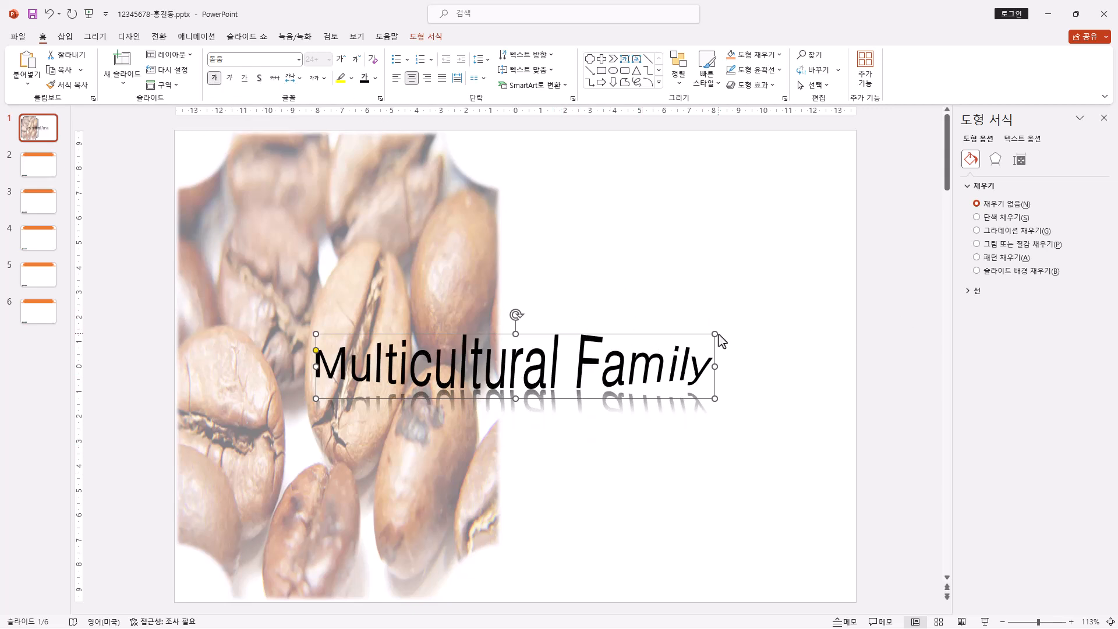
pyautogui.moveTo(718, 333); pyautogui.dragTo(798, 262)
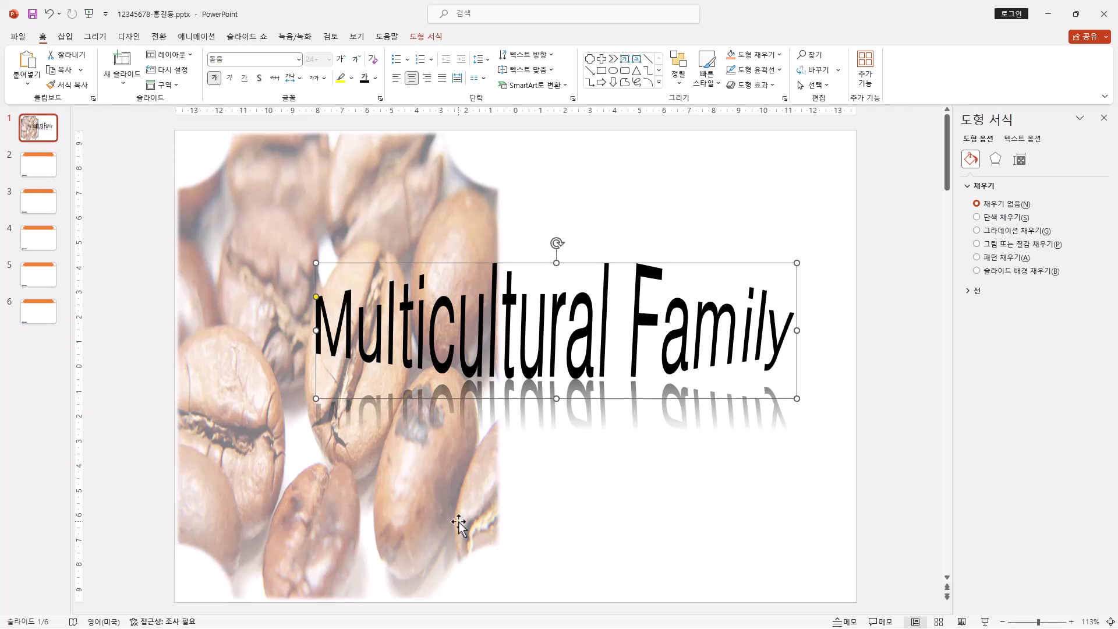
pyautogui.moveTo(563, 399); pyautogui.dragTo(535, 395)
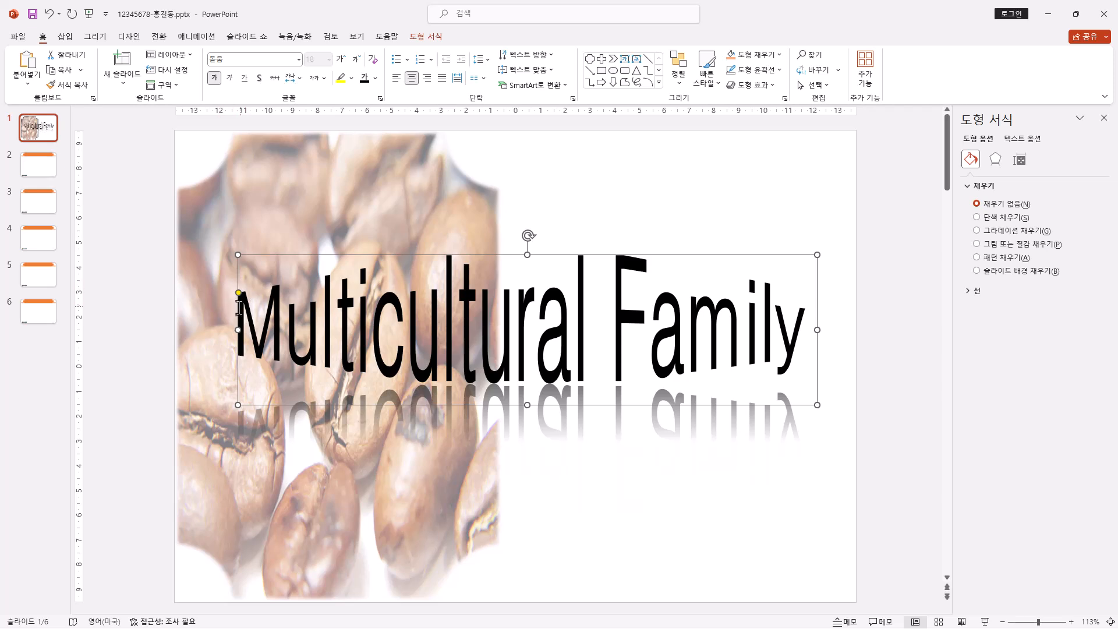
pyautogui.moveTo(239, 292); pyautogui.dragTo(239, 290)
pyautogui.hotkey('ctrl', 'z')
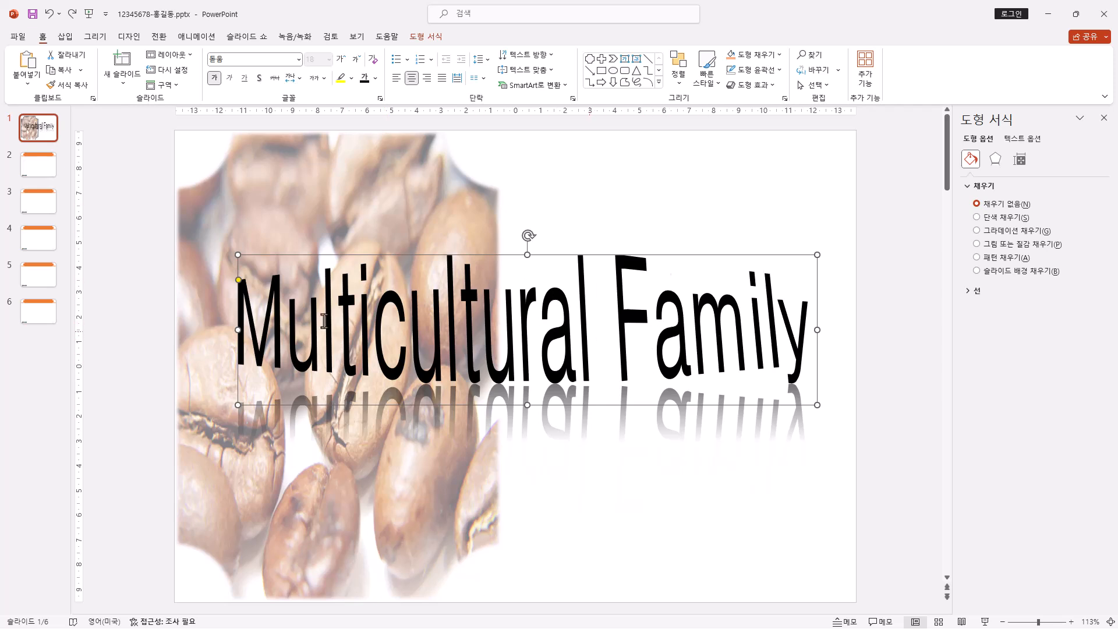
pyautogui.hotkey('ctrl', 'y')
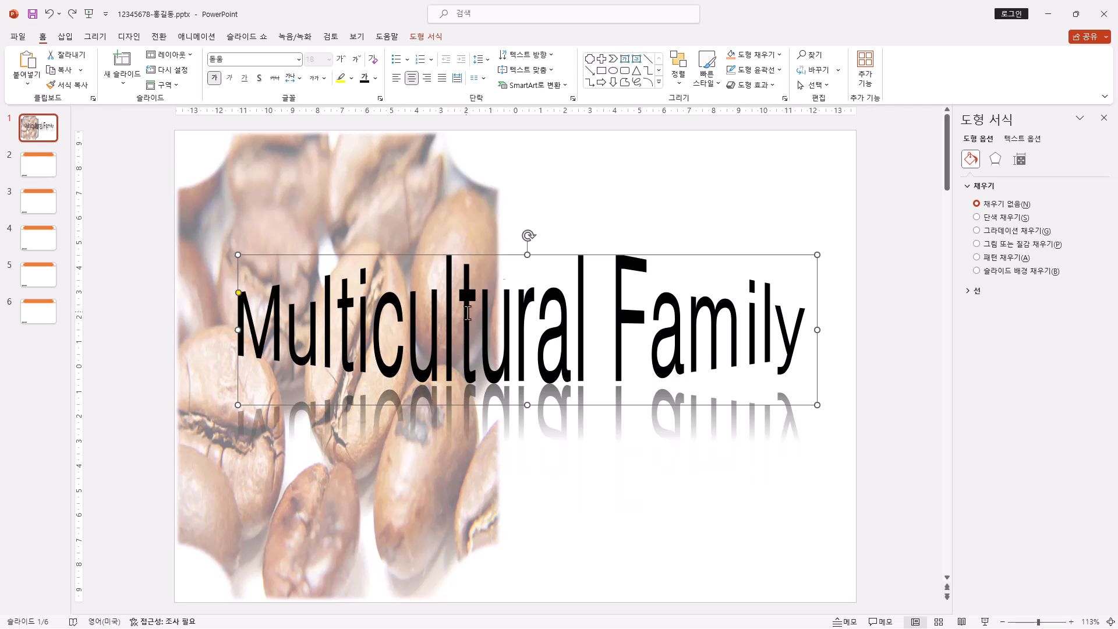
# Insert the picture 로고2.jpg from the ITQ Picture folder onto slide 1
pyautogui.click(64, 37)
pyautogui.click(105, 72)
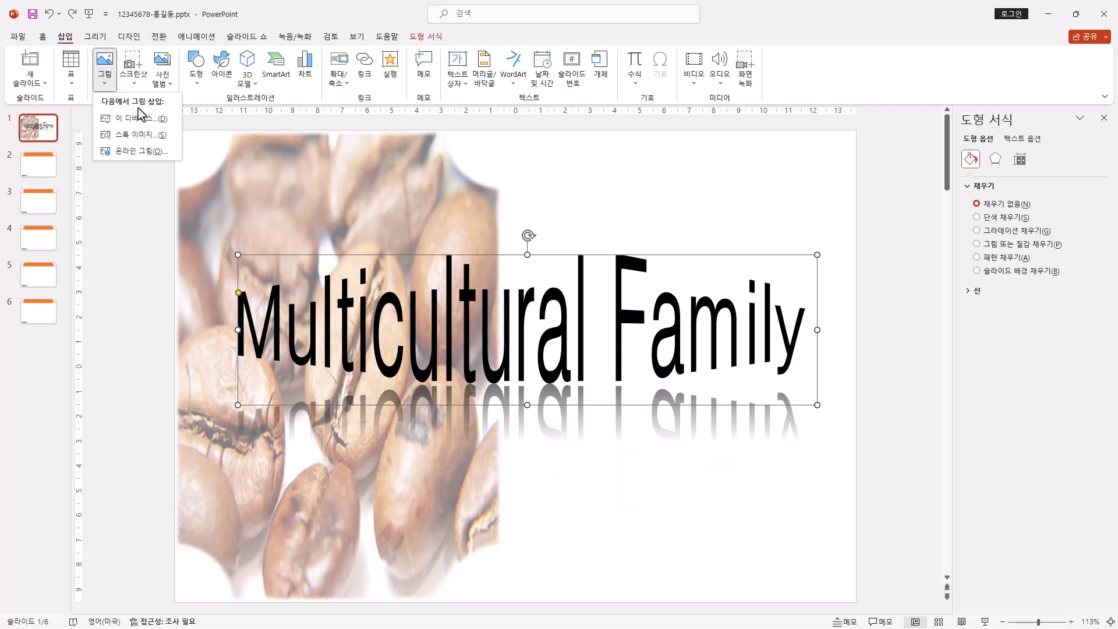
pyautogui.click(132, 123)
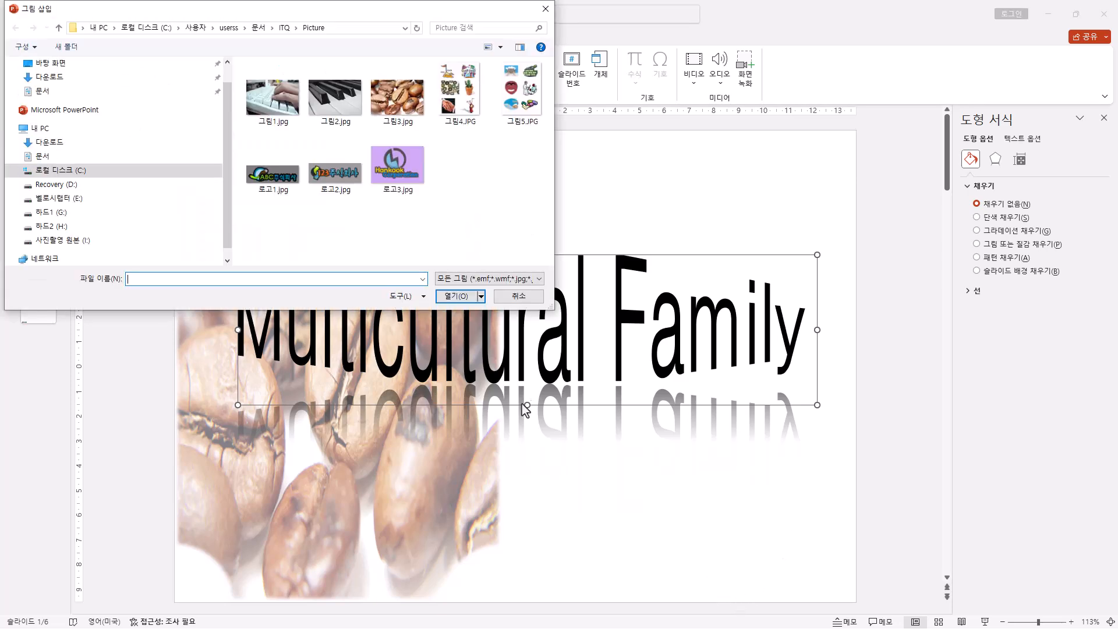
pyautogui.doubleClick(334, 175)
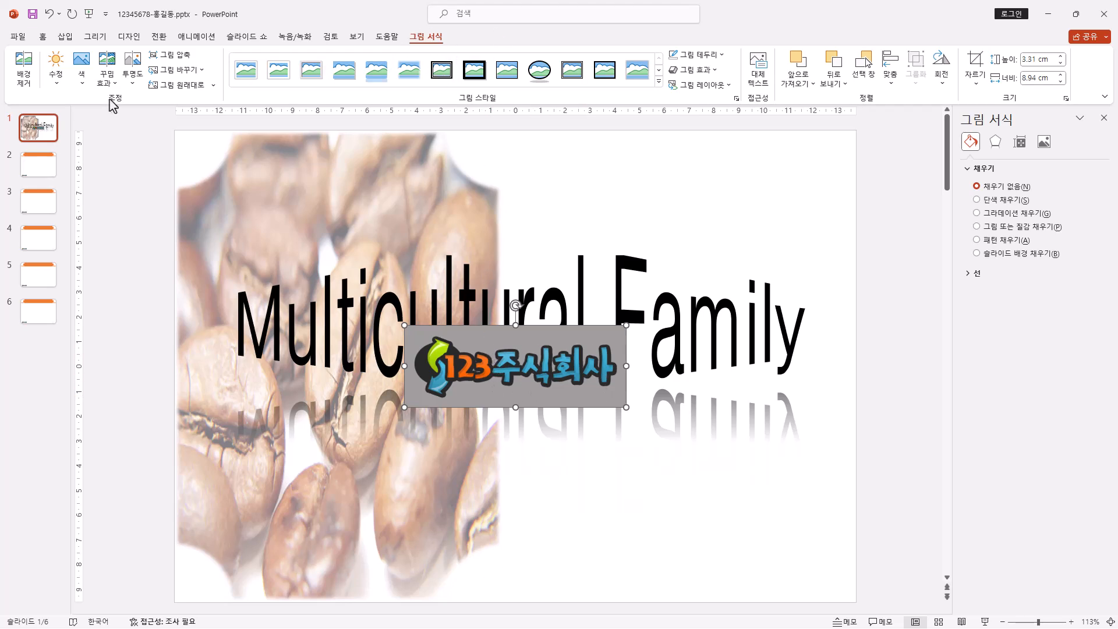
# Make the logo's gray background transparent with the transparent color setting (투명한 색 설정)
pyautogui.click(82, 78)
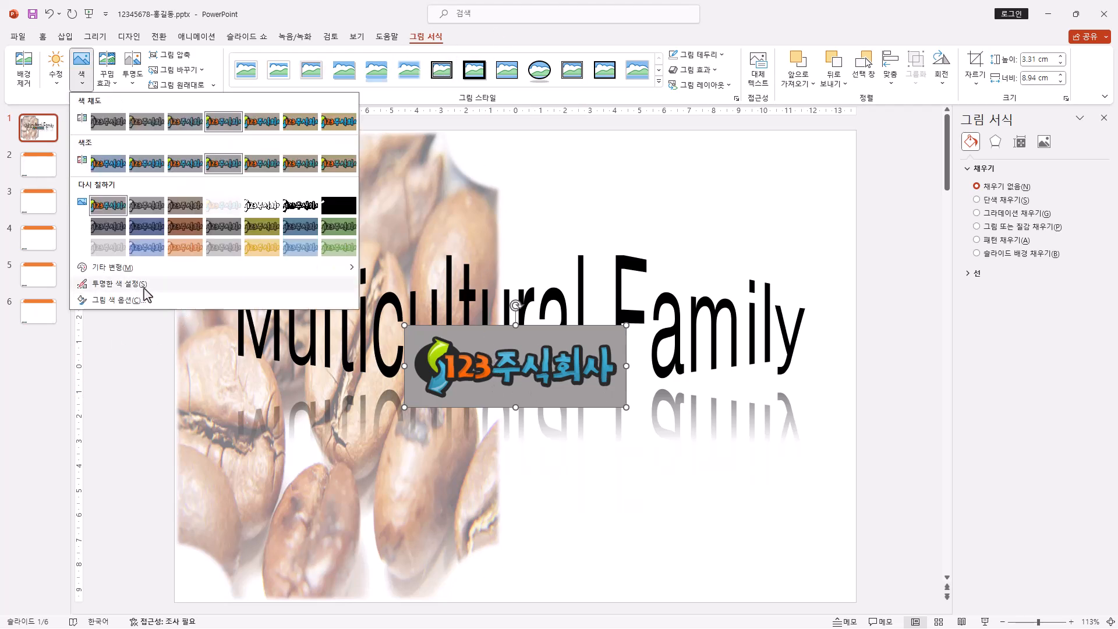
pyautogui.click(145, 285)
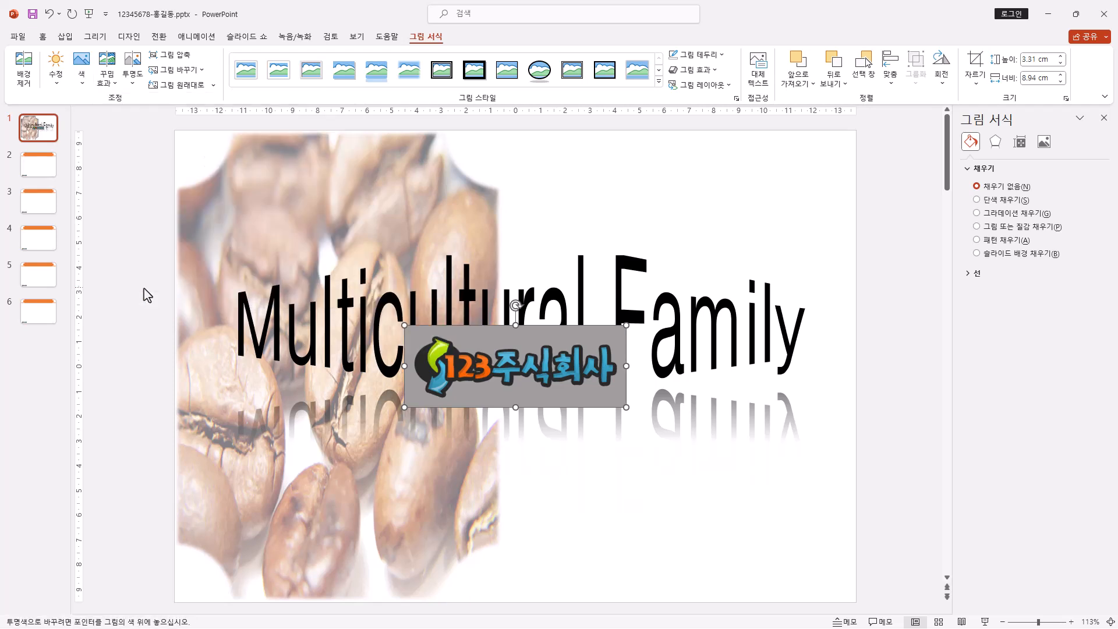
pyautogui.click(488, 337)
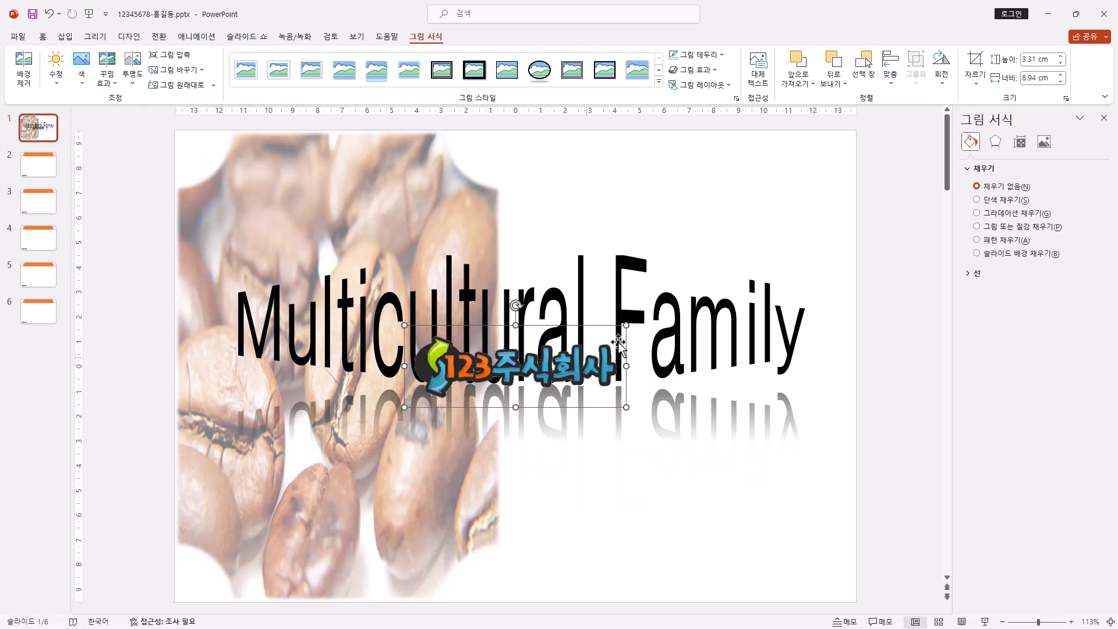
# Shrink the logo to about 5.17 × 1.91 cm and place it in the lower-right corner of slide 1
pyautogui.moveTo(587, 339); pyautogui.dragTo(563, 366)
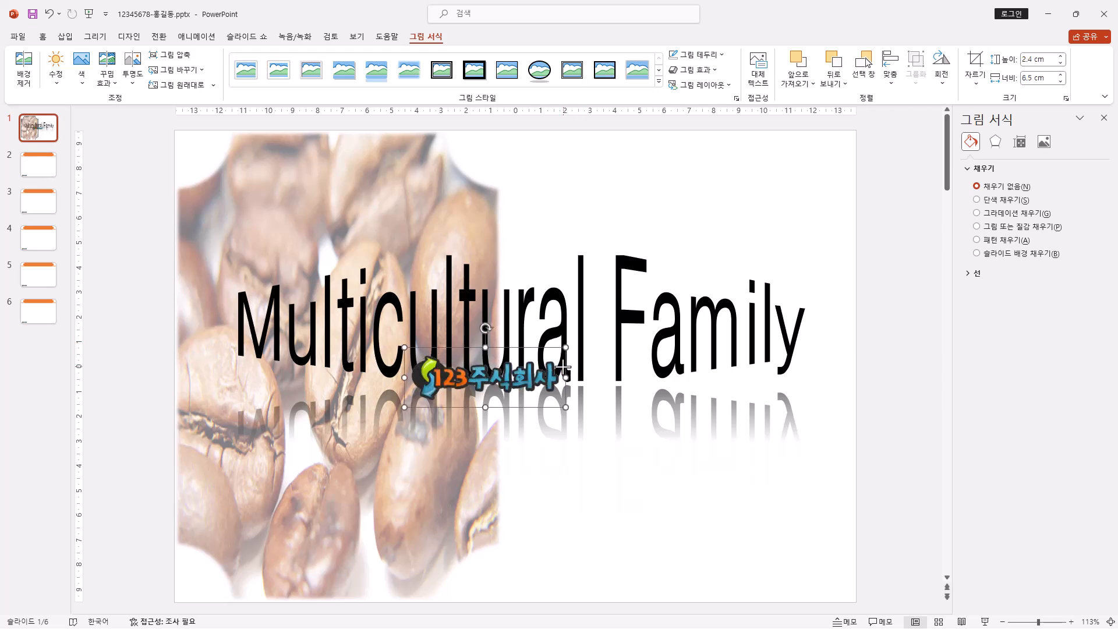
pyautogui.moveTo(515, 383); pyautogui.dragTo(790, 576)
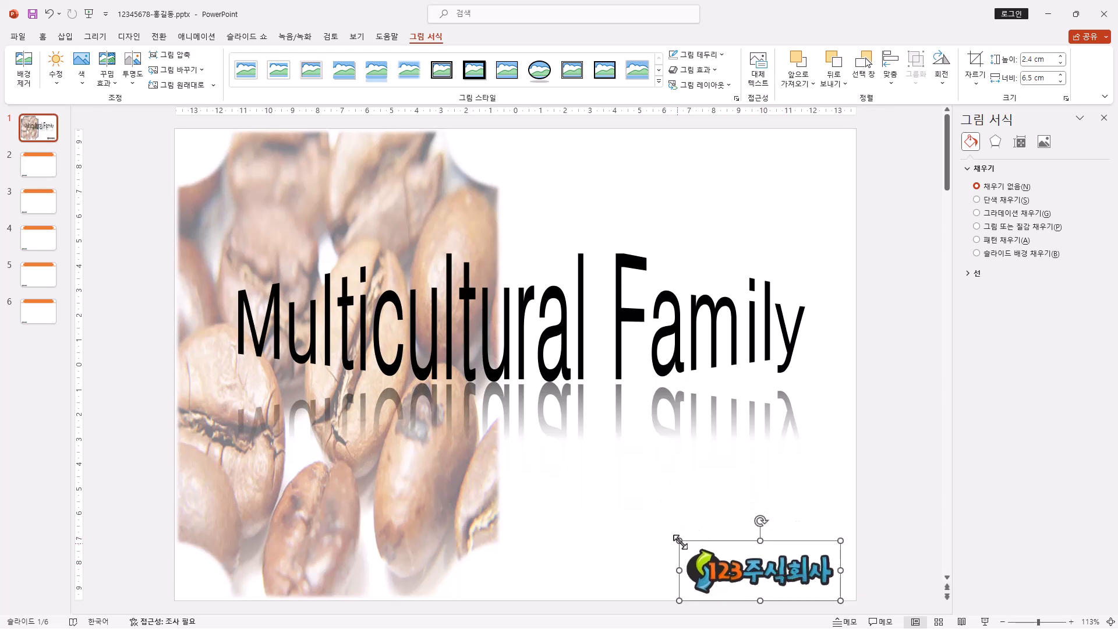
pyautogui.moveTo(679, 539); pyautogui.dragTo(711, 538)
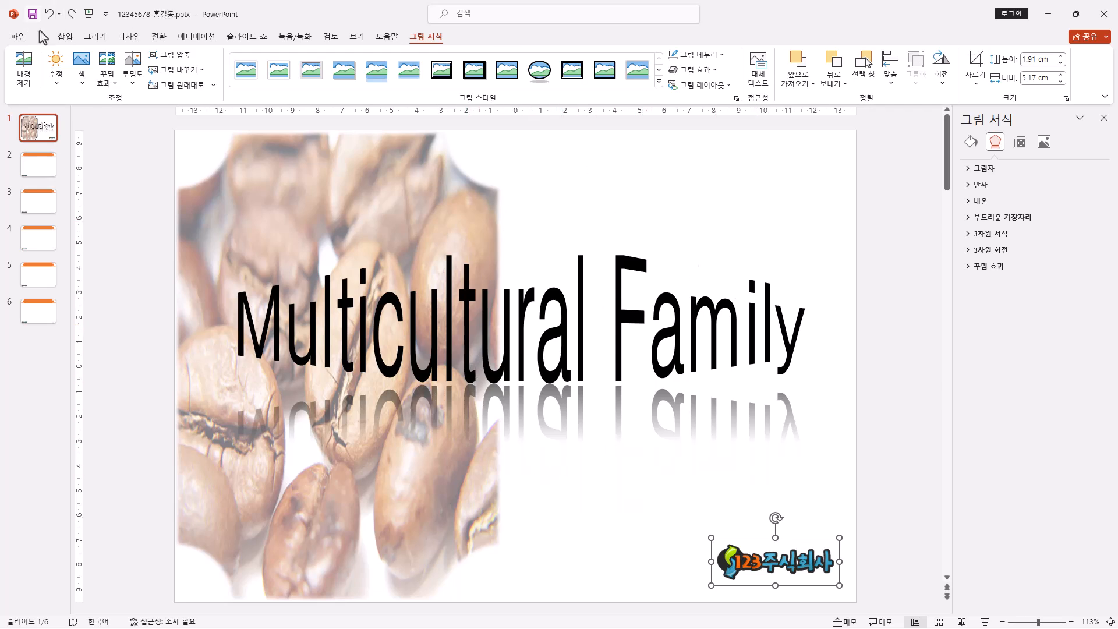
# Enter "목차" as the title of slide 2 and delete its empty content placeholder
pyautogui.click(50, 174)
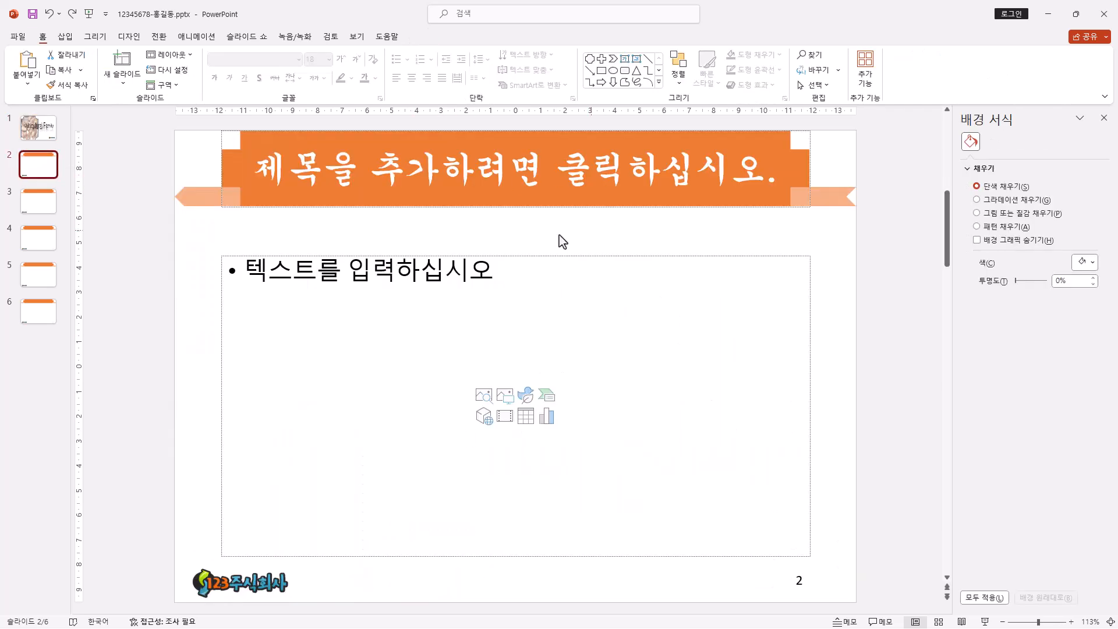
pyautogui.click(516, 175)
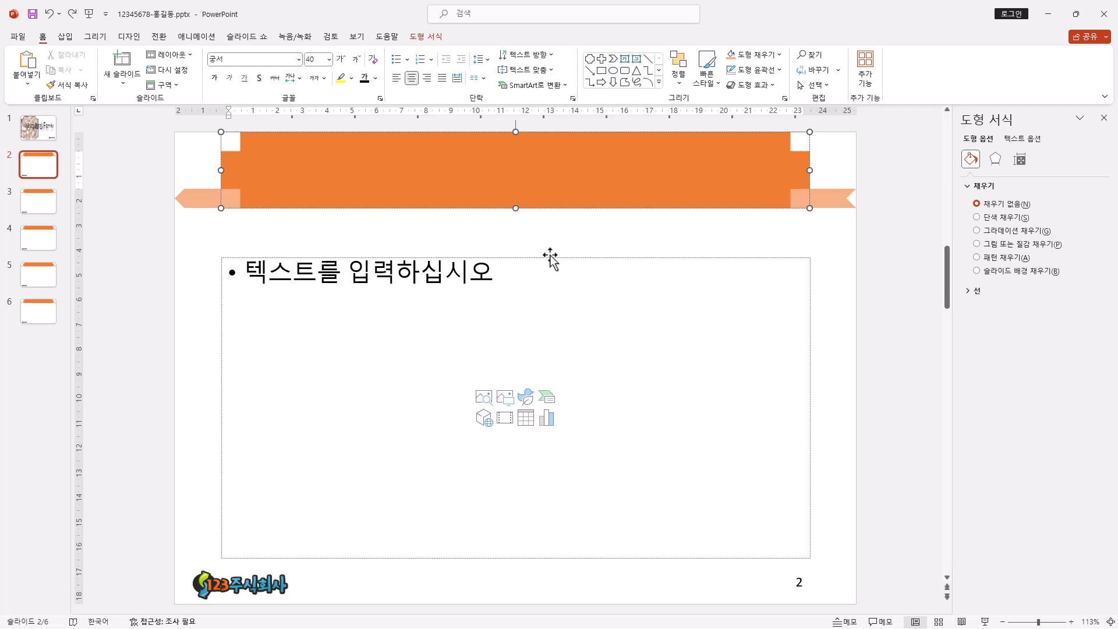
pyautogui.write('목차')
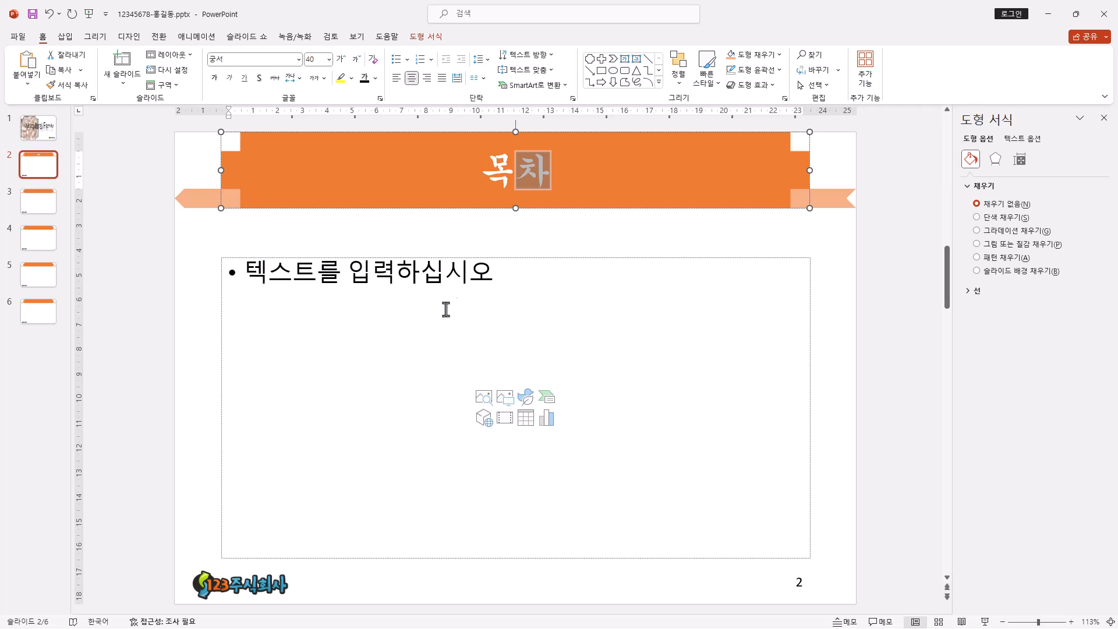
pyautogui.click(496, 257)
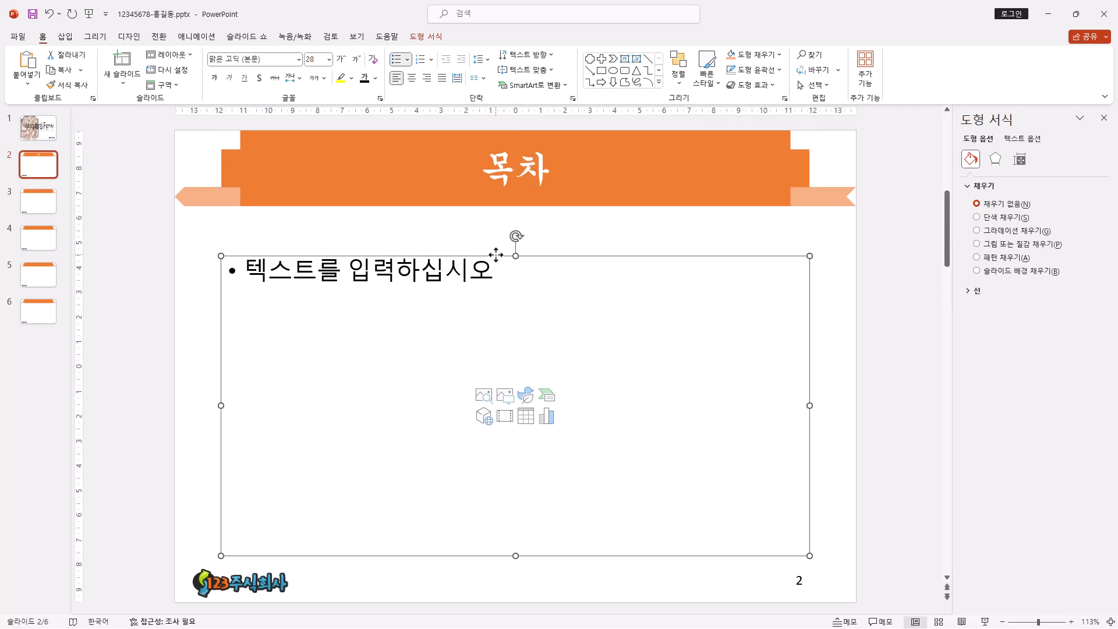
pyautogui.press('Delete')
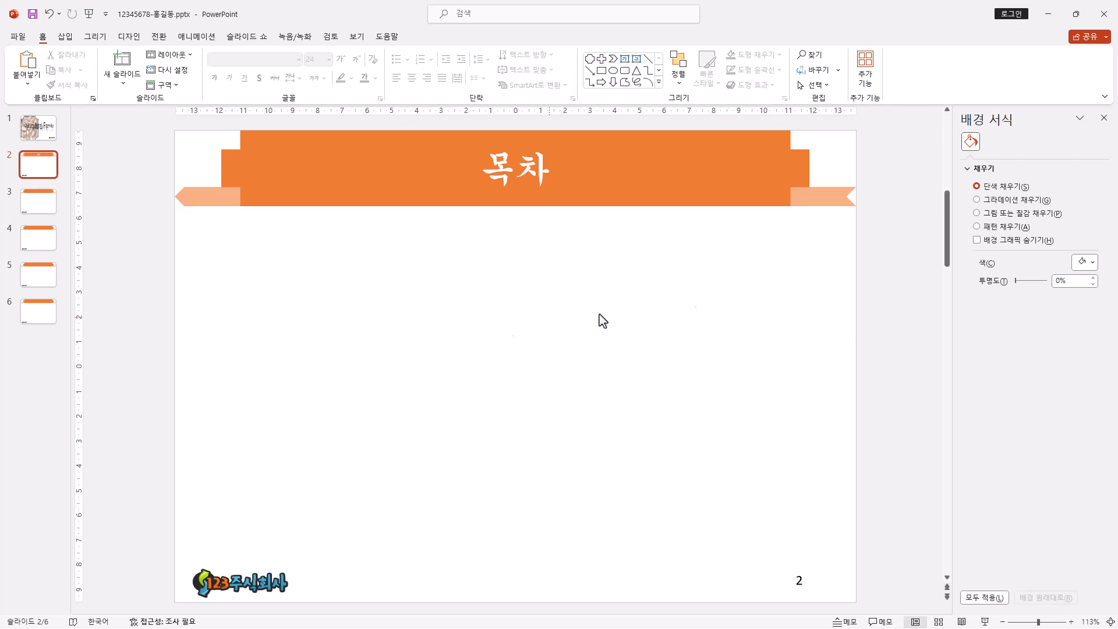
# Draw a thin horizontal rectangle about 14.46 cm wide and 0.73 cm high below the title on slide 2
pyautogui.click(659, 87)
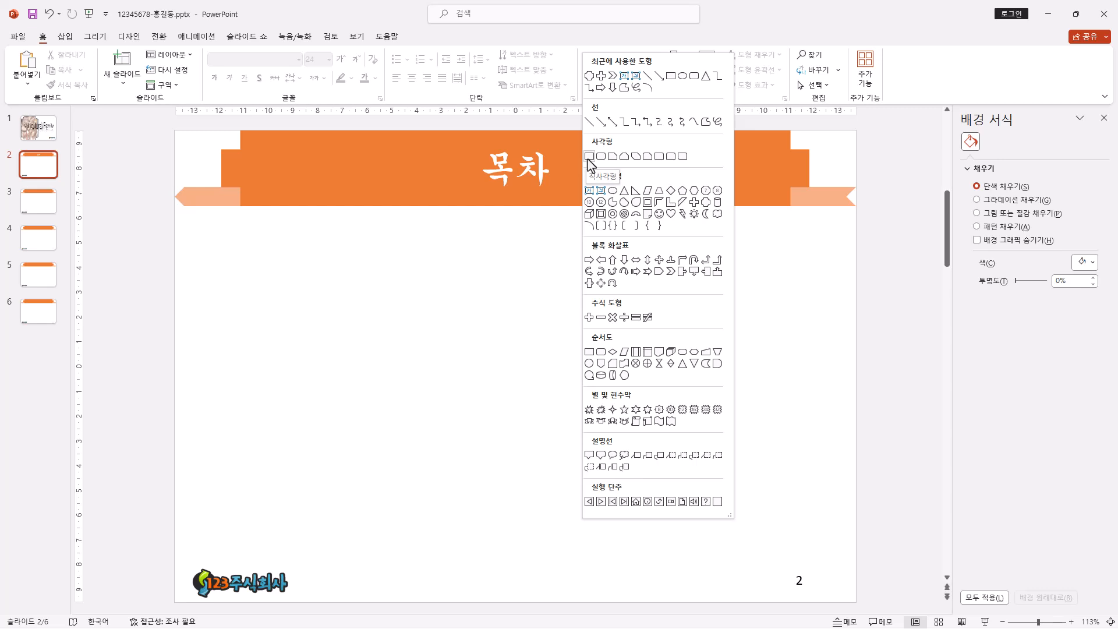
pyautogui.click(613, 37)
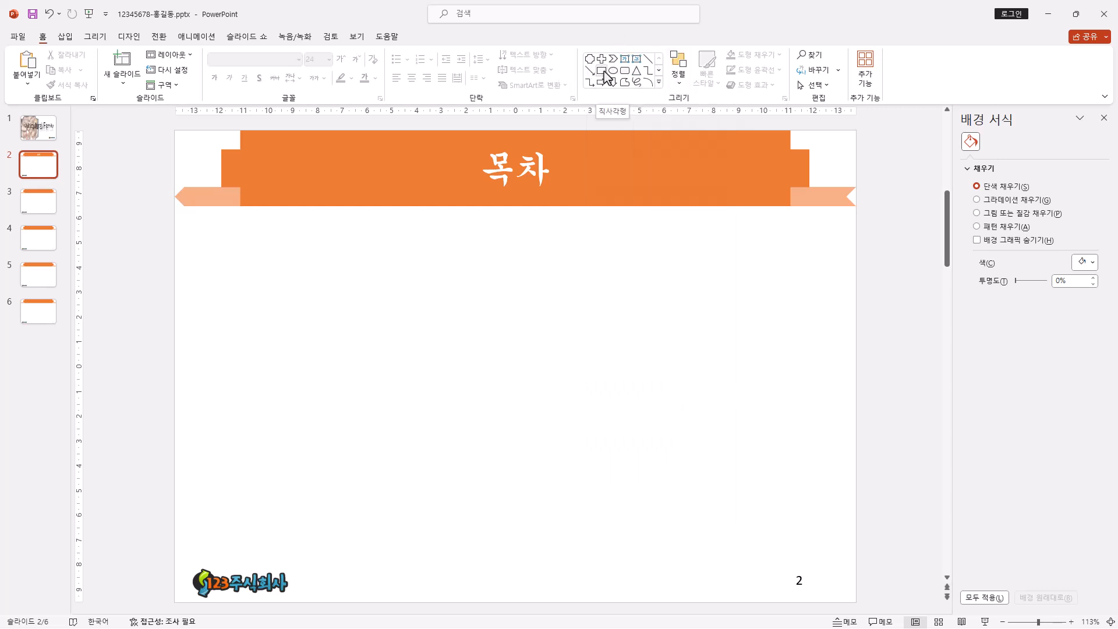
pyautogui.click(658, 82)
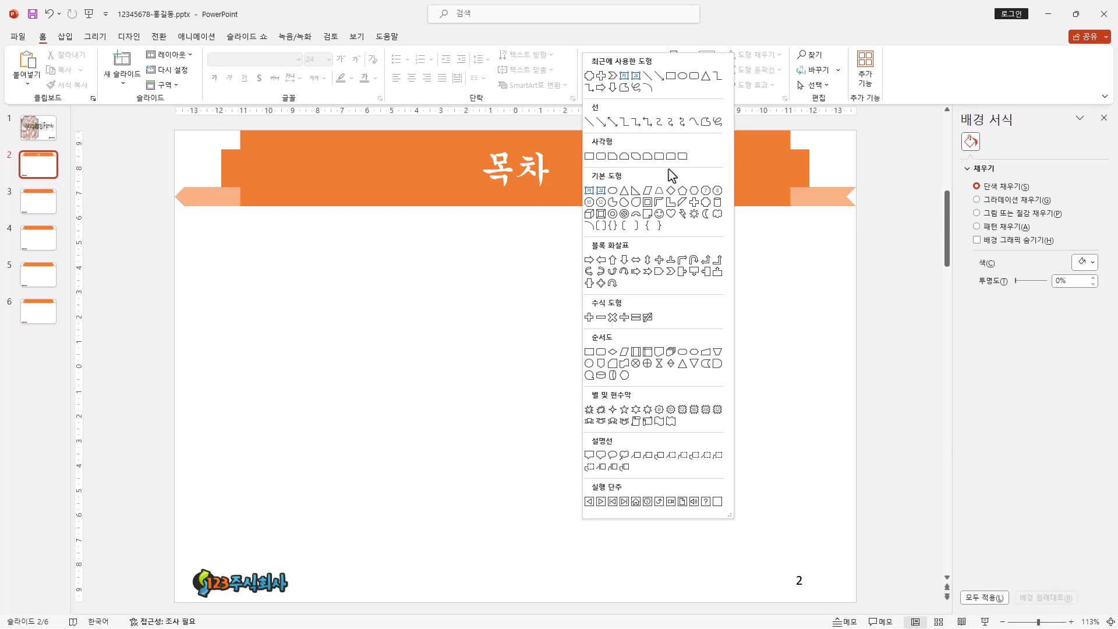
pyautogui.click(589, 156)
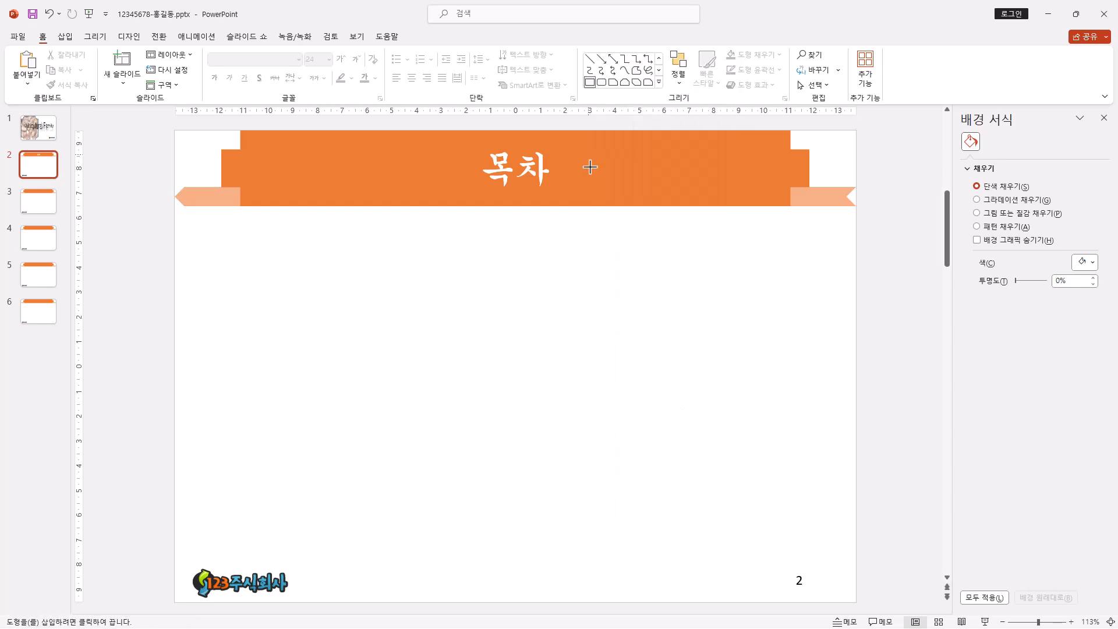
pyautogui.moveTo(255, 312); pyautogui.dragTo(617, 301)
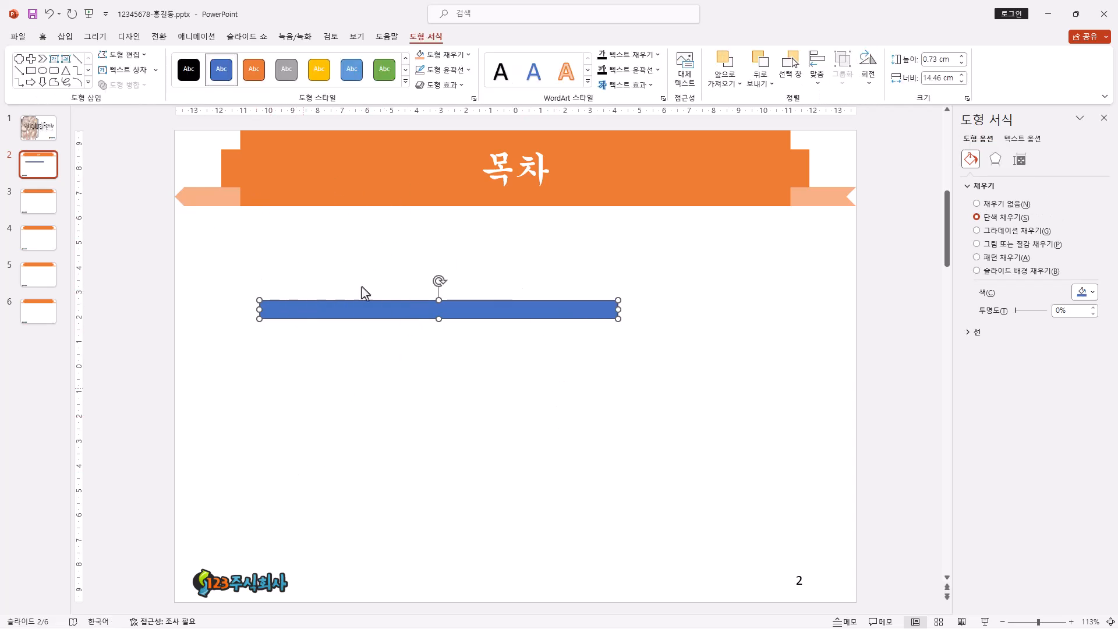
# Draw a heart about 2.88 × 2.26 cm over the left end of the blue bar and label it "1"
pyautogui.click(89, 82)
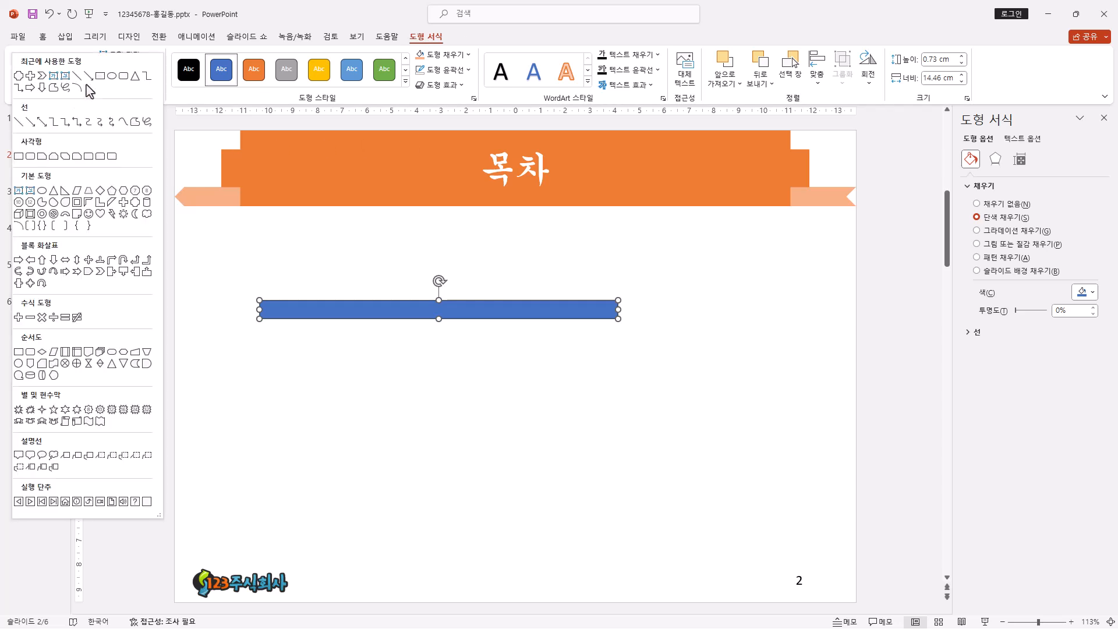
pyautogui.click(104, 214)
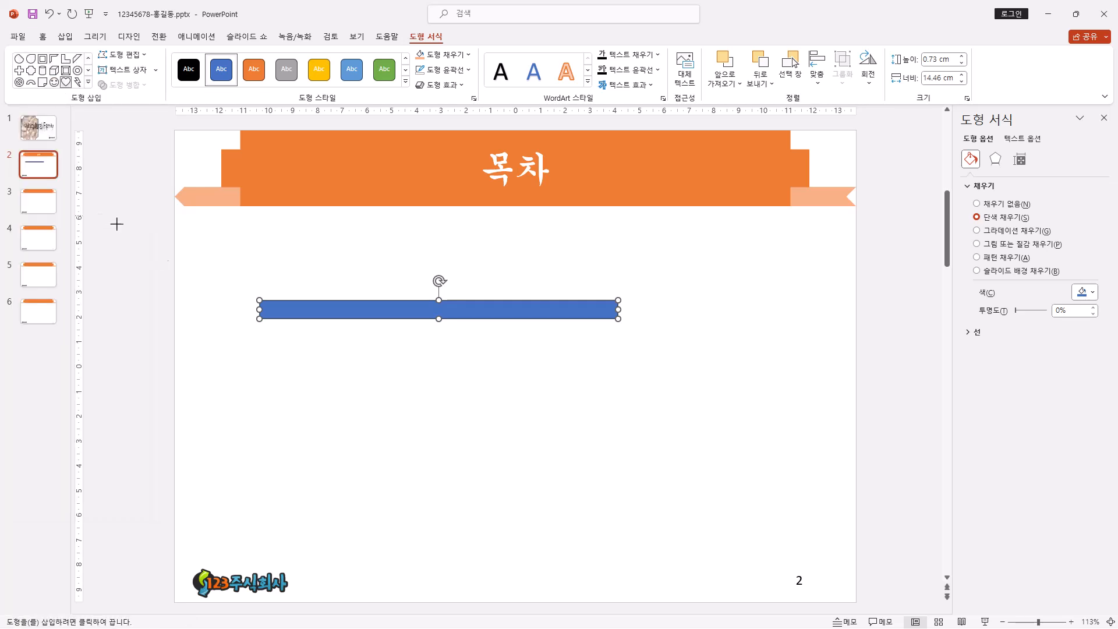
pyautogui.moveTo(221, 244); pyautogui.dragTo(296, 319)
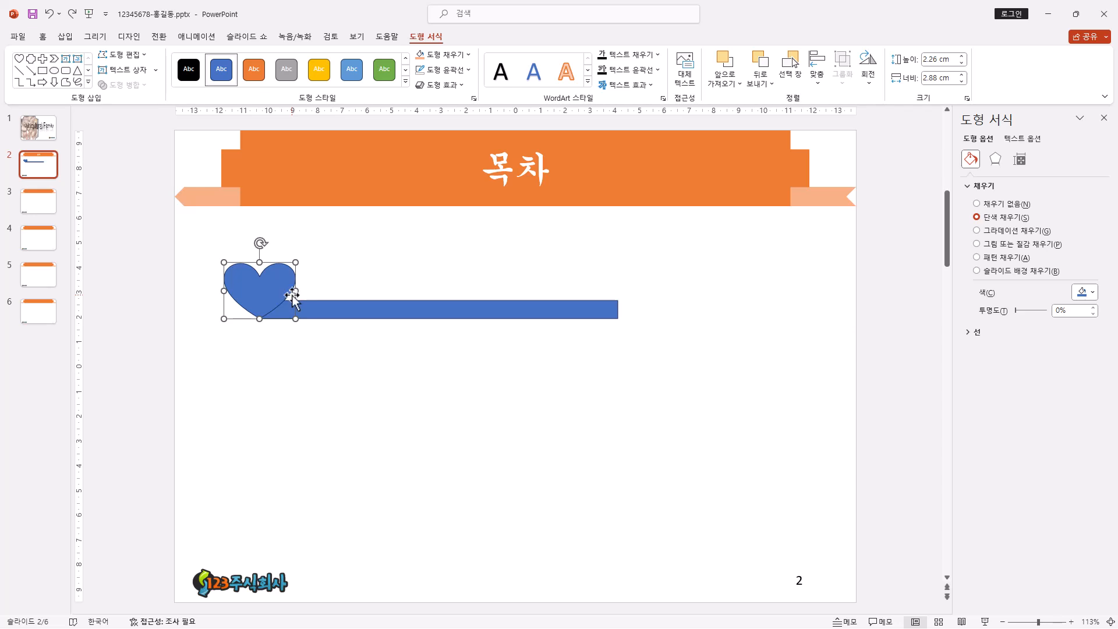
pyautogui.write('1')
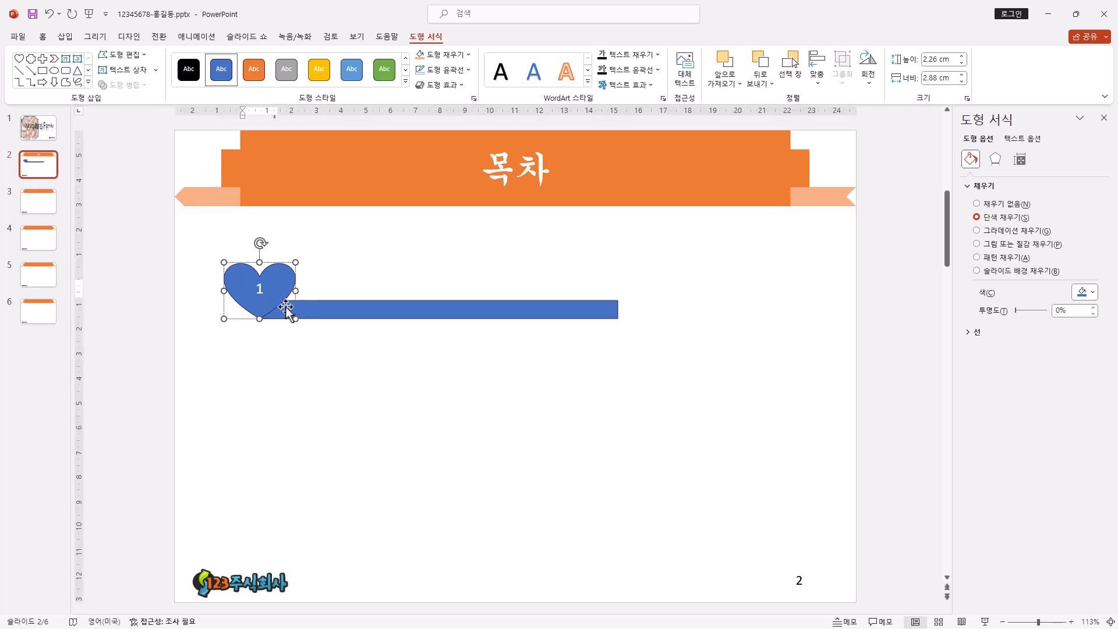
pyautogui.click(283, 298)
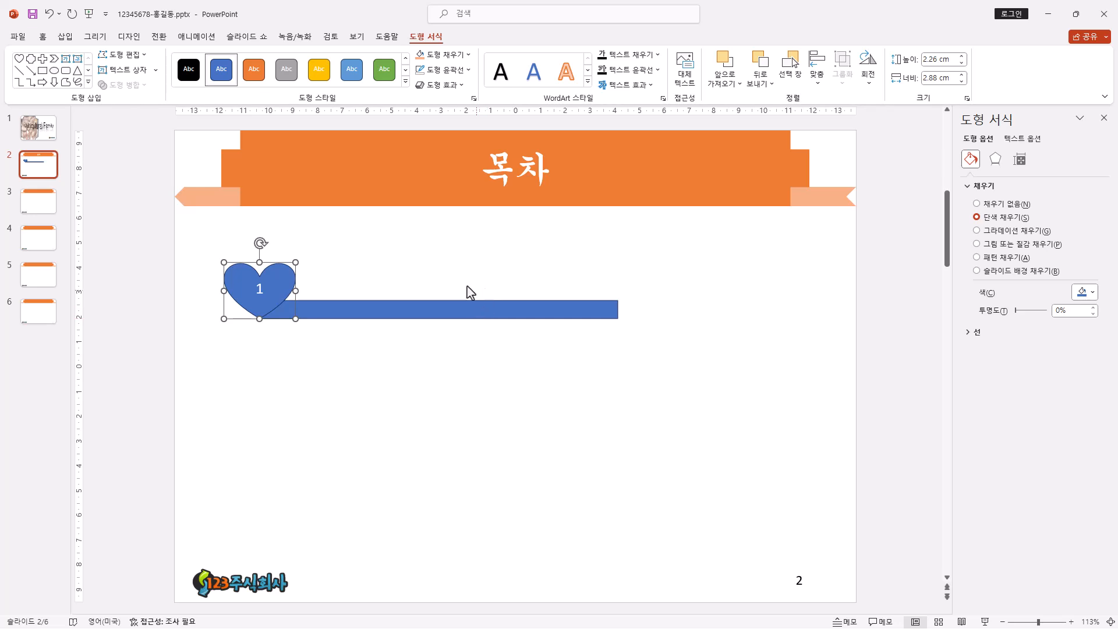
# Add a text box above the bar, beside the heart, reading "다문화가족 실태 조사 목적"
pyautogui.click(144, 70)
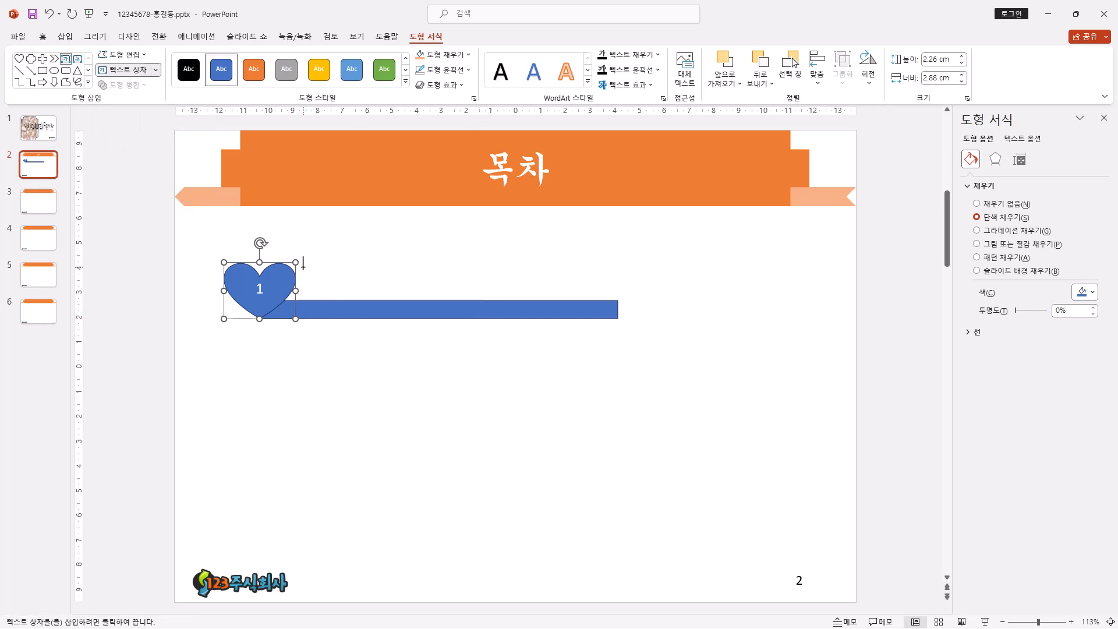
pyautogui.moveTo(302, 262); pyautogui.dragTo(618, 300)
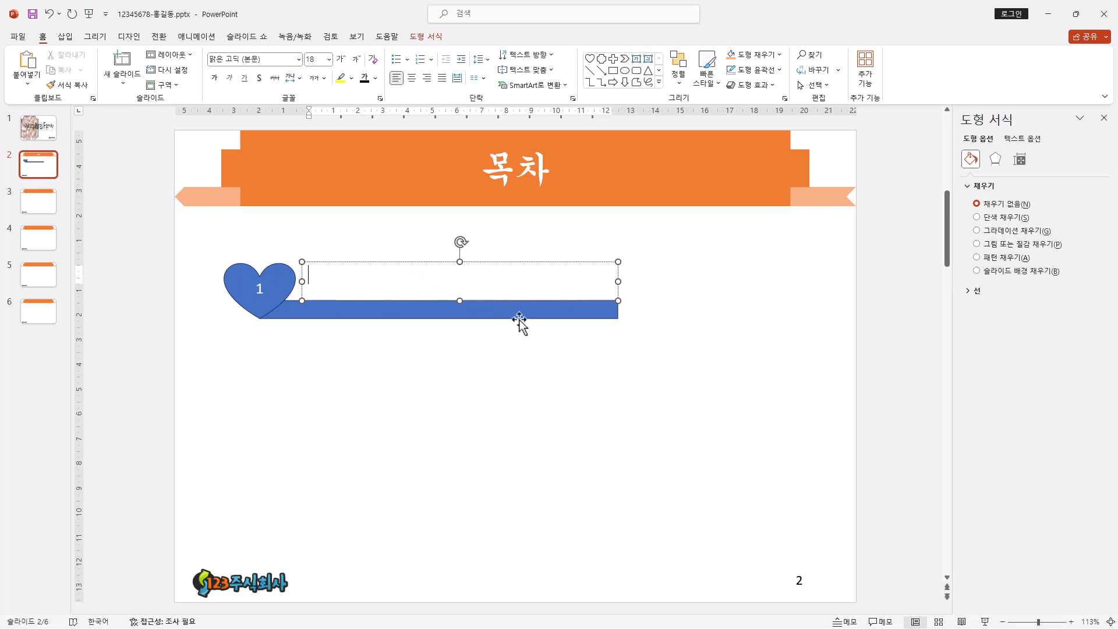
pyautogui.write('다문화가족 실태 조사 목적')
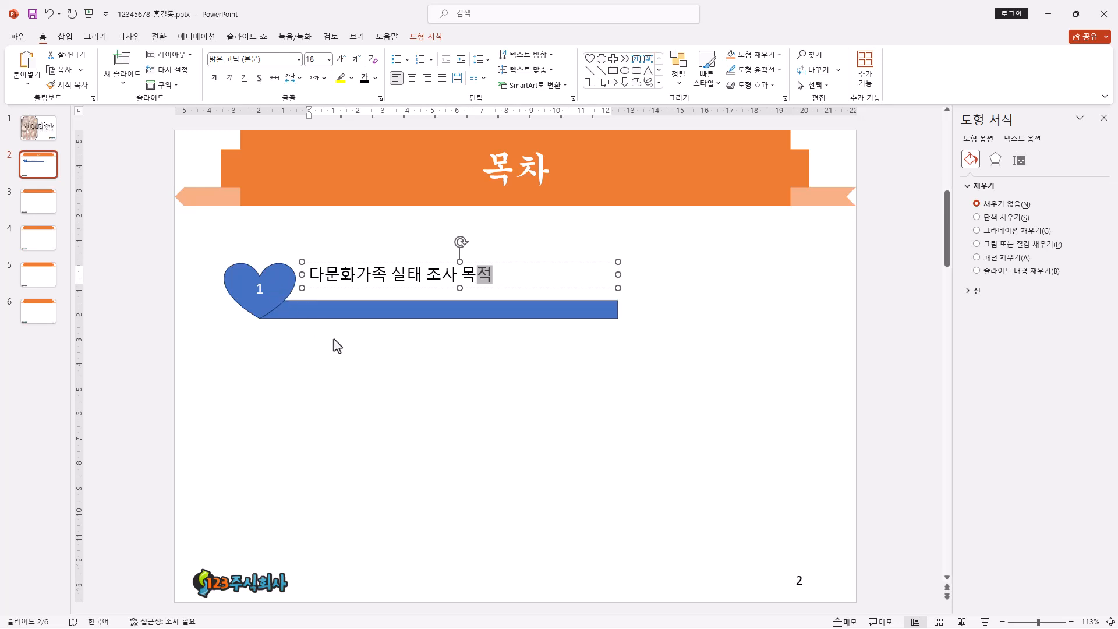
# Fill the heart shape with the orange theme color
pyautogui.click(286, 294)
pyautogui.click(429, 36)
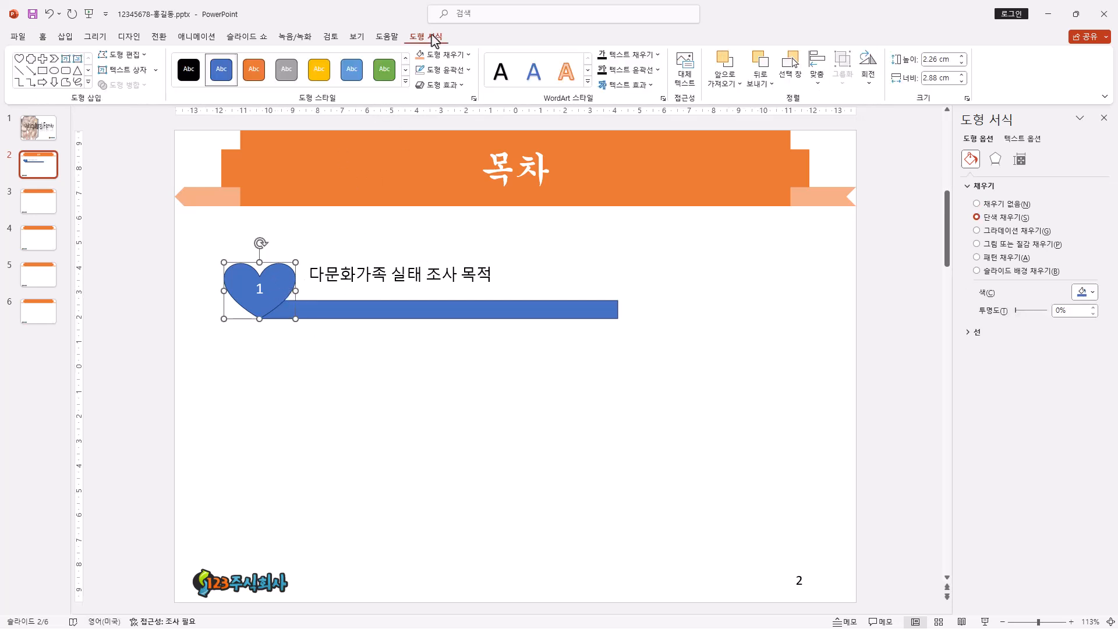
pyautogui.click(468, 54)
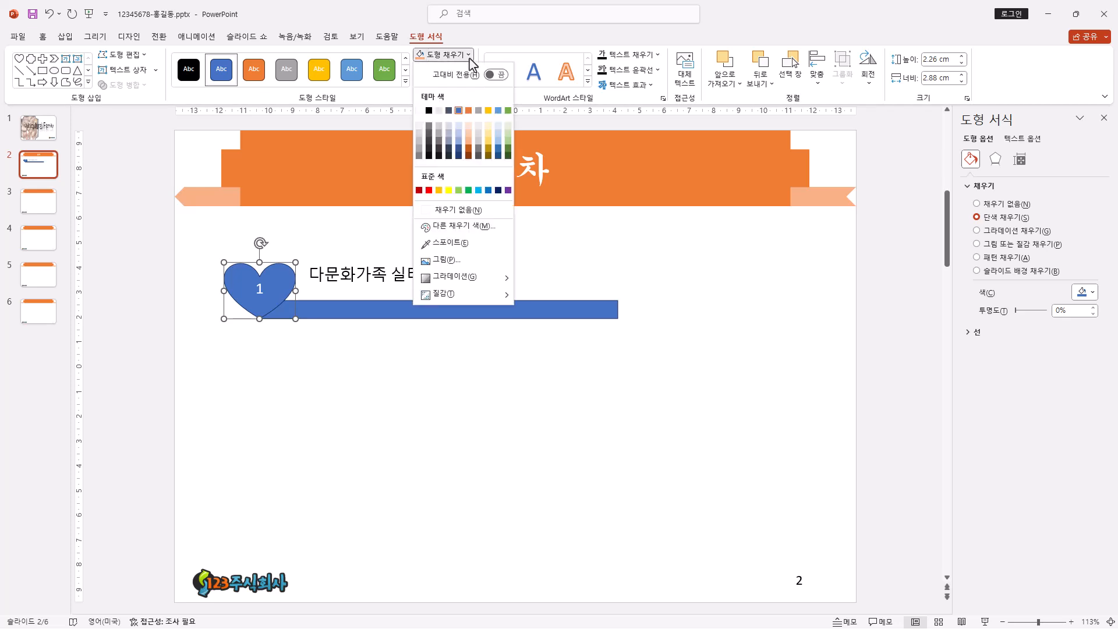
pyautogui.click(468, 110)
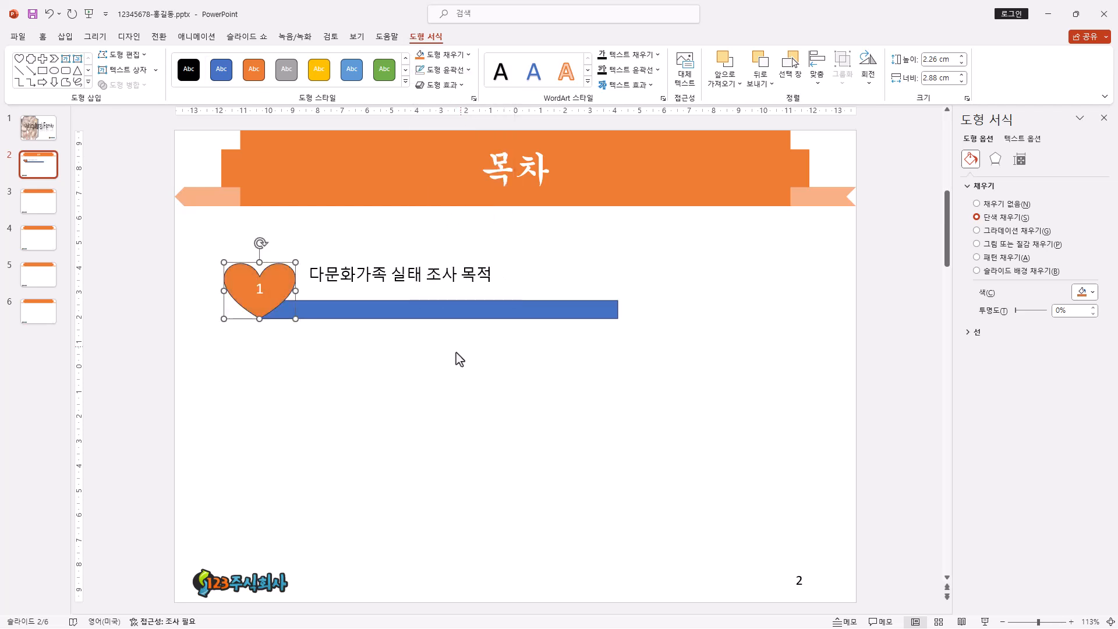
# Fill the horizontal bar behind the heart on slide 2 with the gold theme color
pyautogui.click(345, 311)
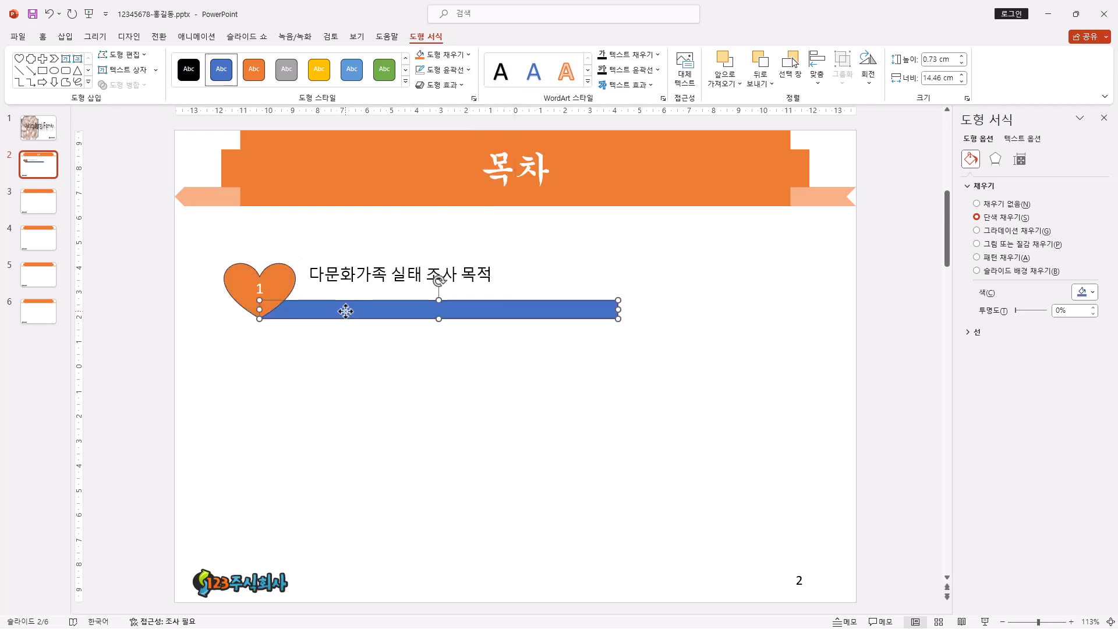
pyautogui.click(459, 57)
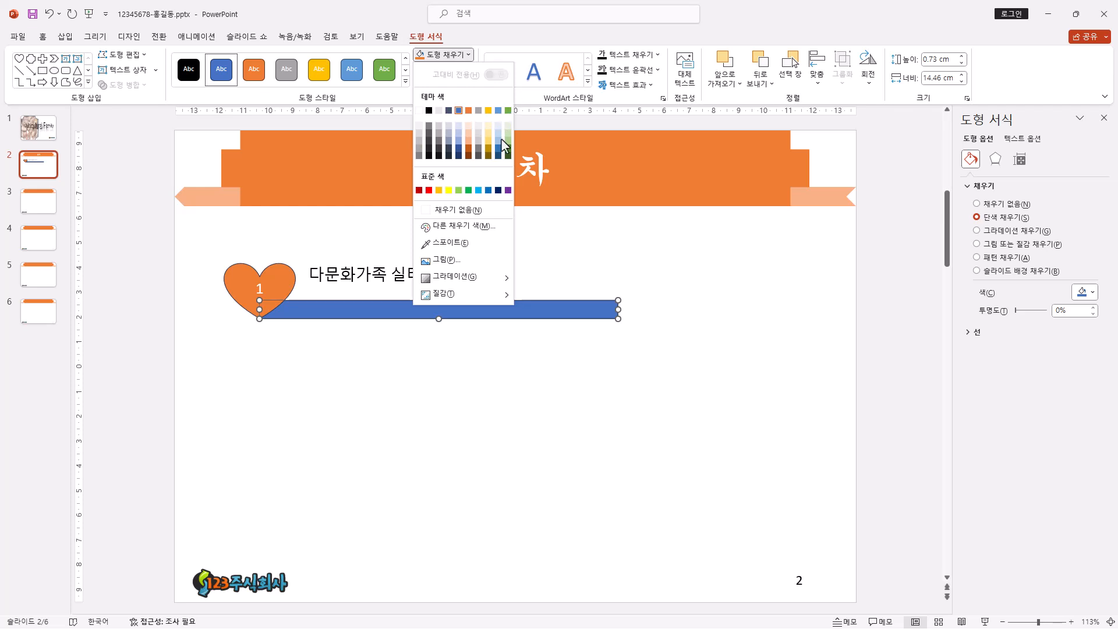
pyautogui.click(488, 110)
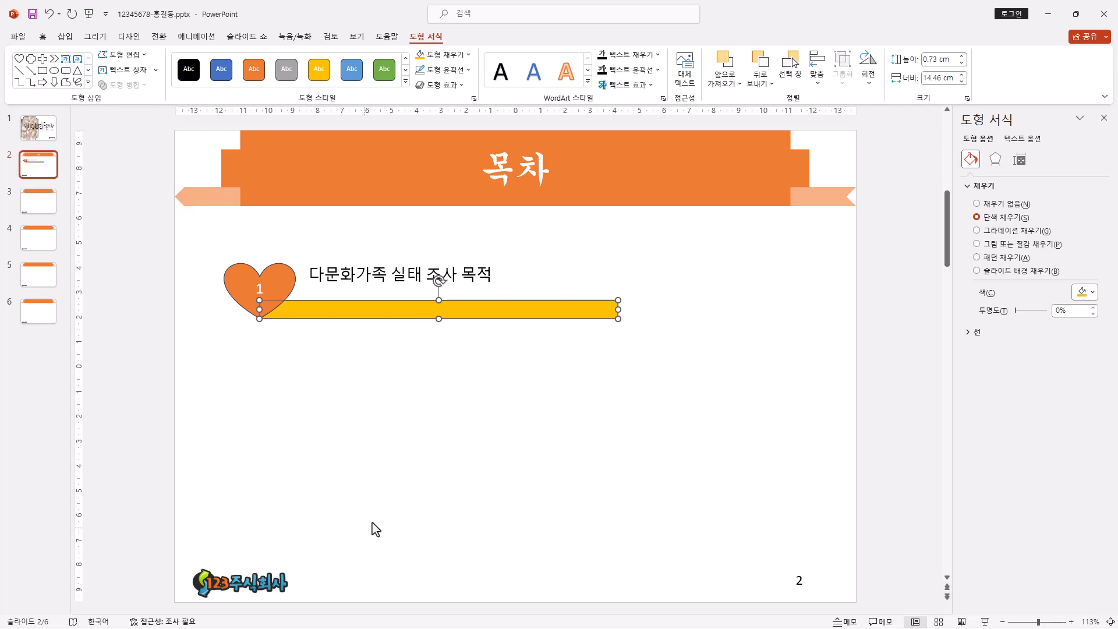
# Remove the outlines from the heart, the text box and the gold bar together
pyautogui.click(239, 284)
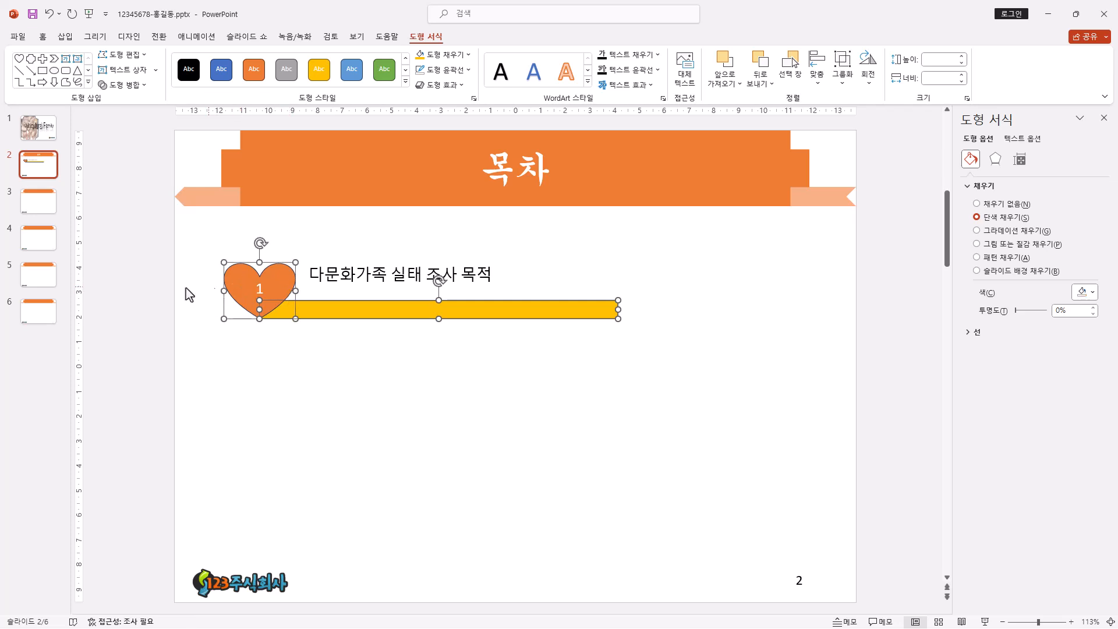
pyautogui.click(418, 291)
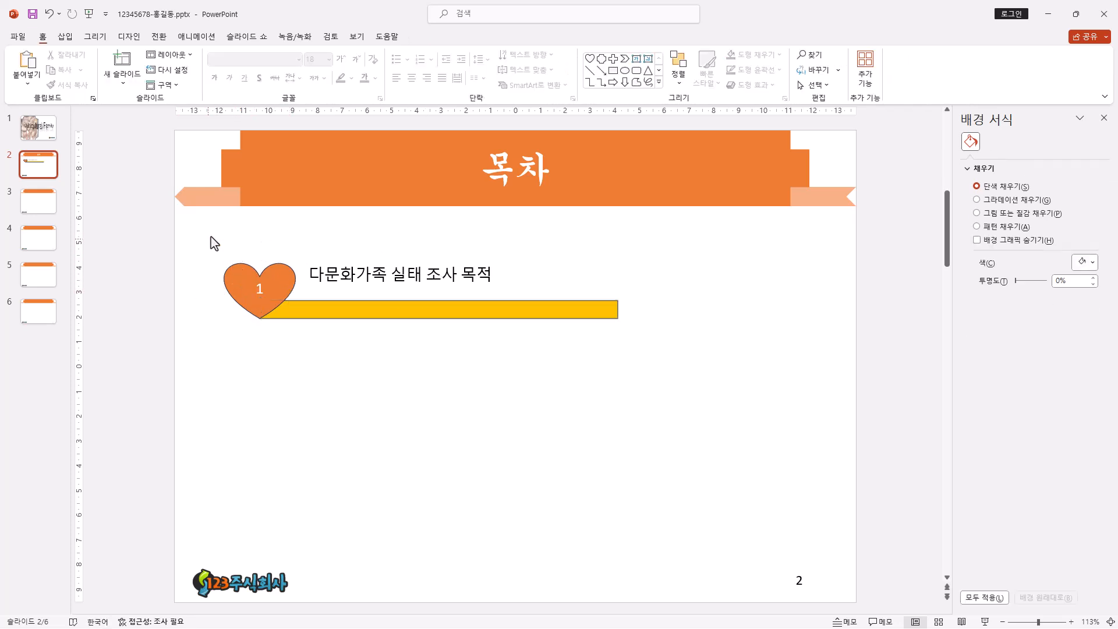
pyautogui.moveTo(191, 230); pyautogui.dragTo(768, 368)
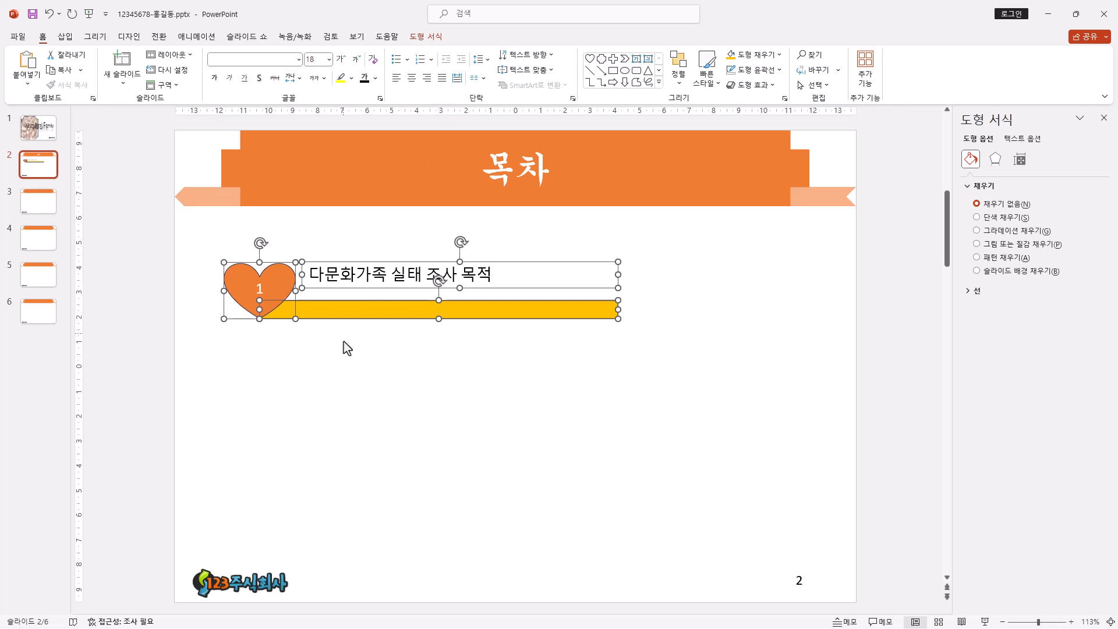
pyautogui.click(435, 36)
pyautogui.click(444, 69)
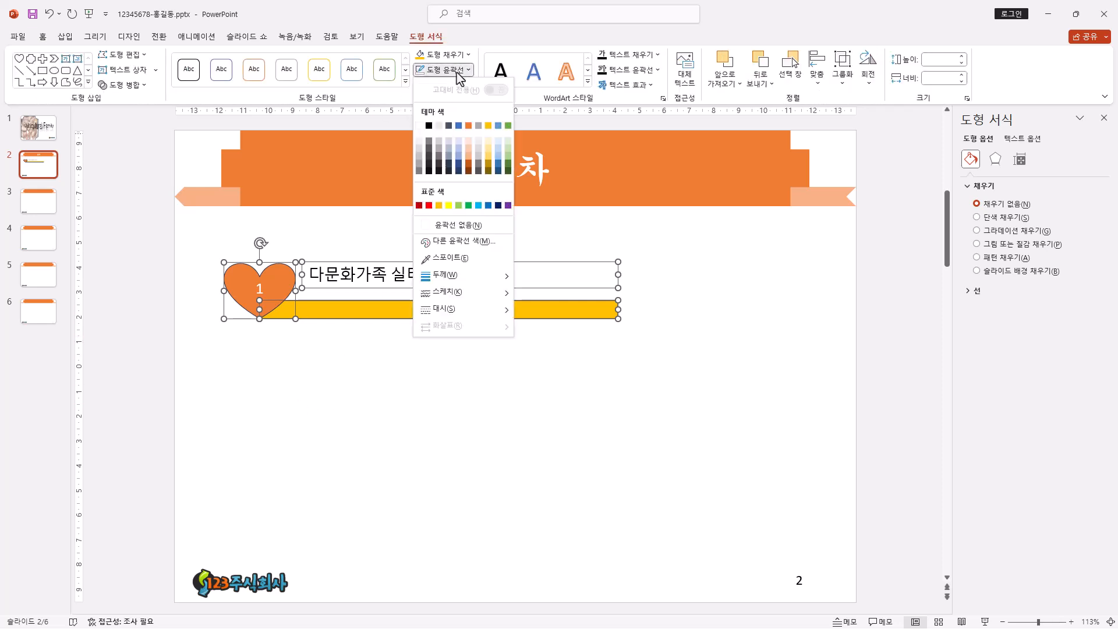
pyautogui.click(460, 227)
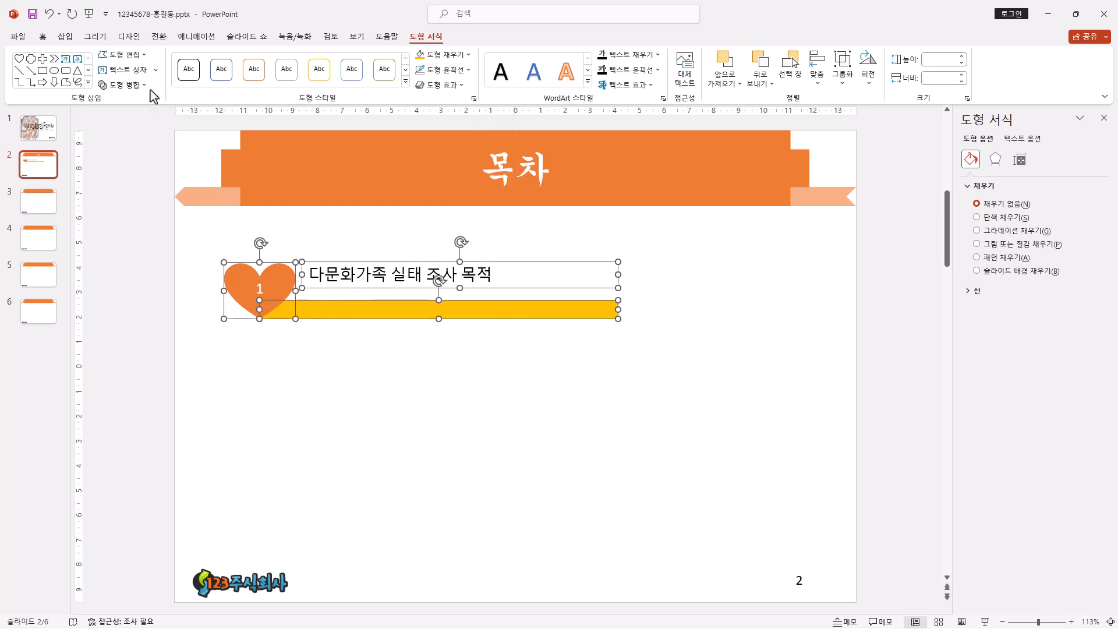
# Set the text of the heart and the text box to the 굴림 font at size 24
pyautogui.click(49, 39)
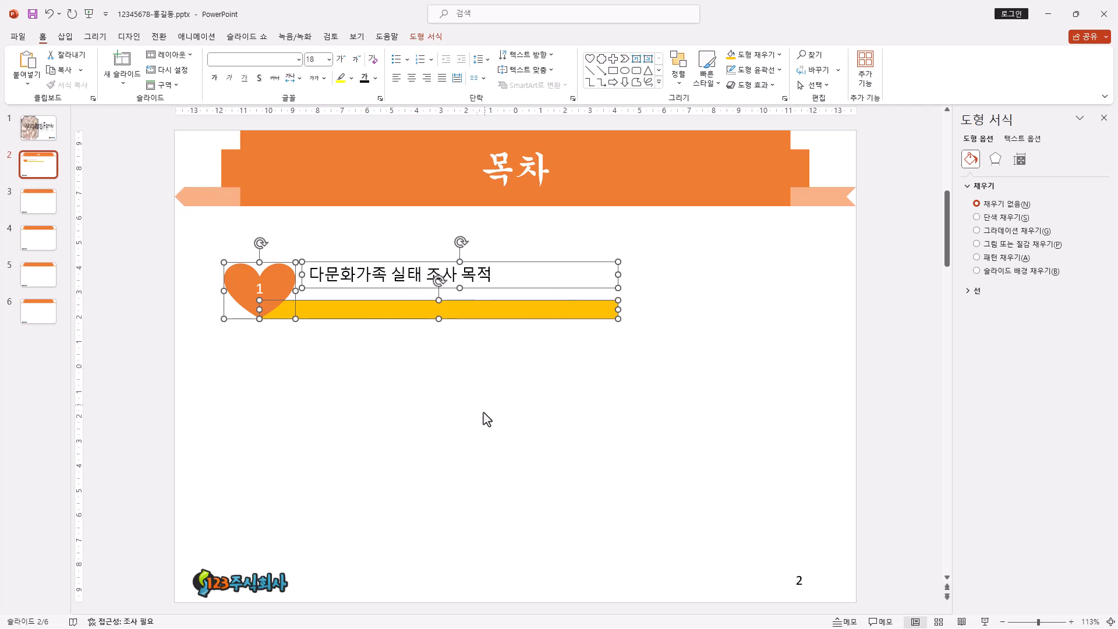
pyautogui.click(299, 59)
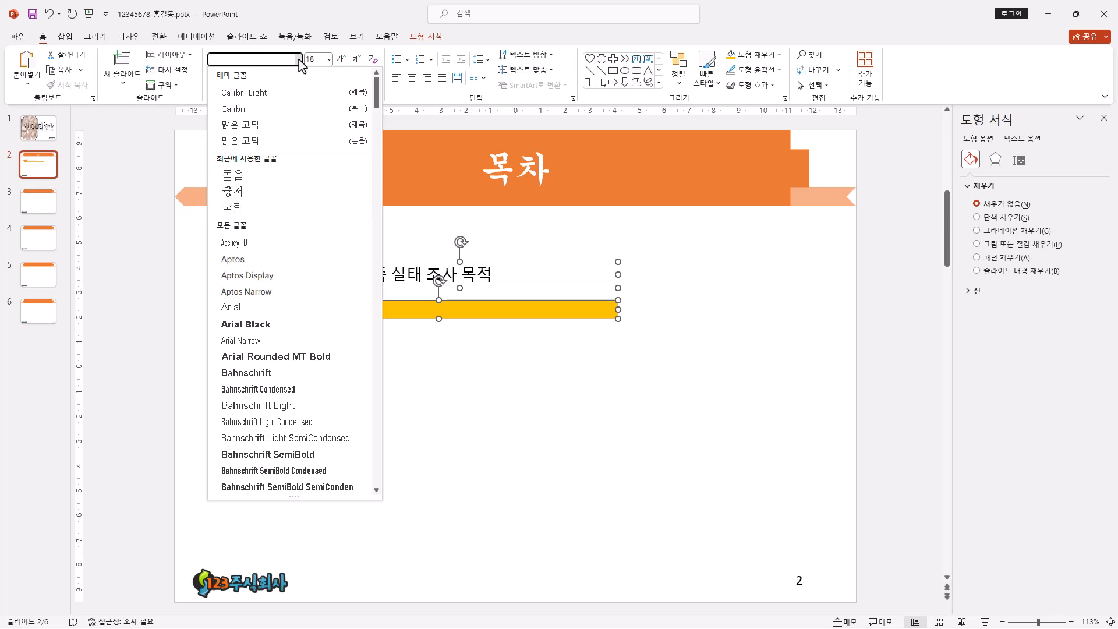
pyautogui.click(298, 207)
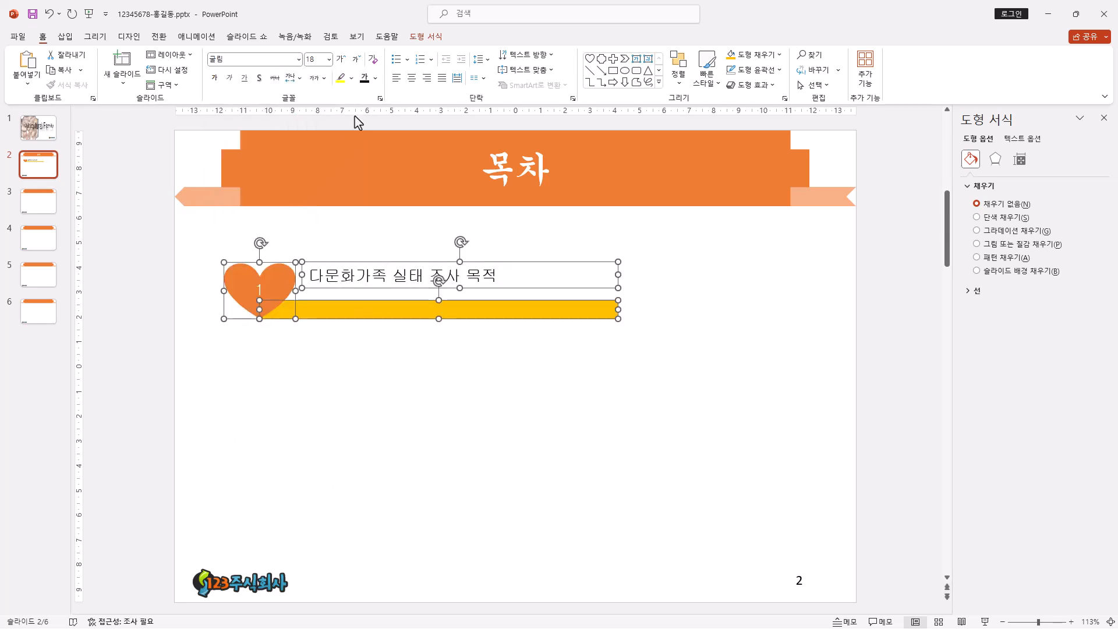
pyautogui.click(341, 59)
pyautogui.click(342, 59)
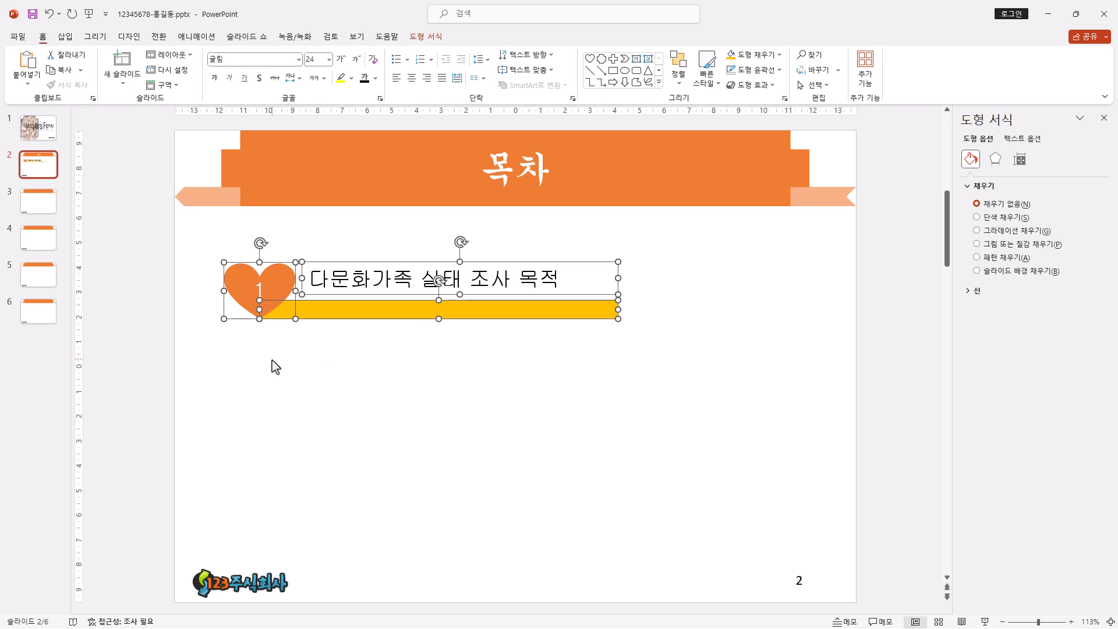
# Move the text box "다문화가족 실태 조사 목적" so it sits directly on the gold bar, right beside the heart
pyautogui.click(371, 289)
pyautogui.click(369, 294)
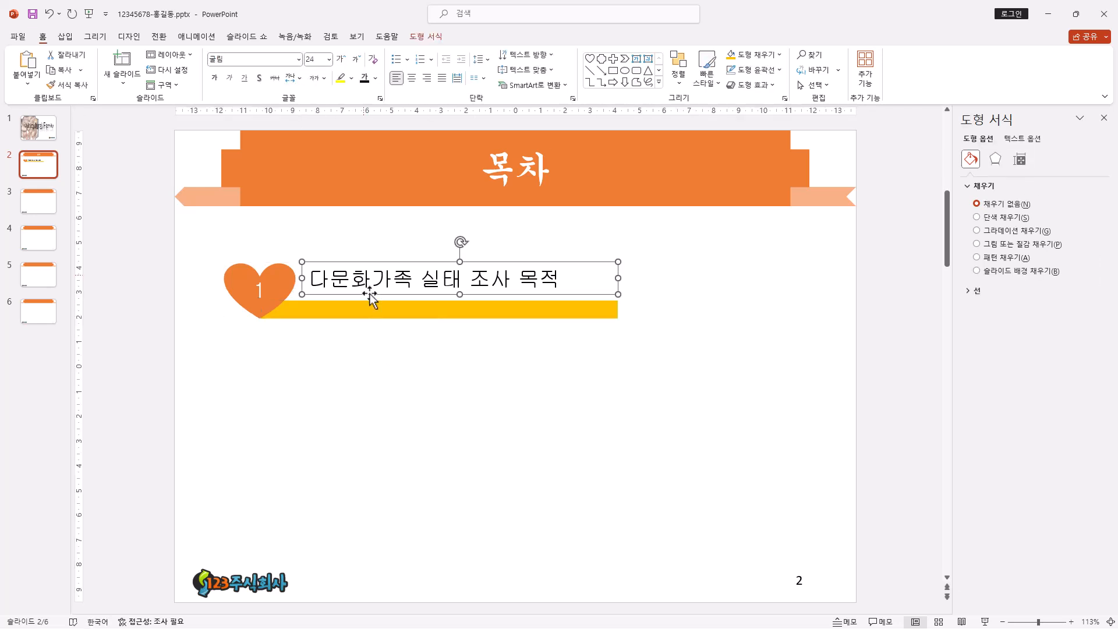
pyautogui.moveTo(369, 294); pyautogui.dragTo(340, 298)
pyautogui.press('Left')
pyautogui.press('Left')
pyautogui.press('Left')
pyautogui.press('Left')
pyautogui.press('Left')
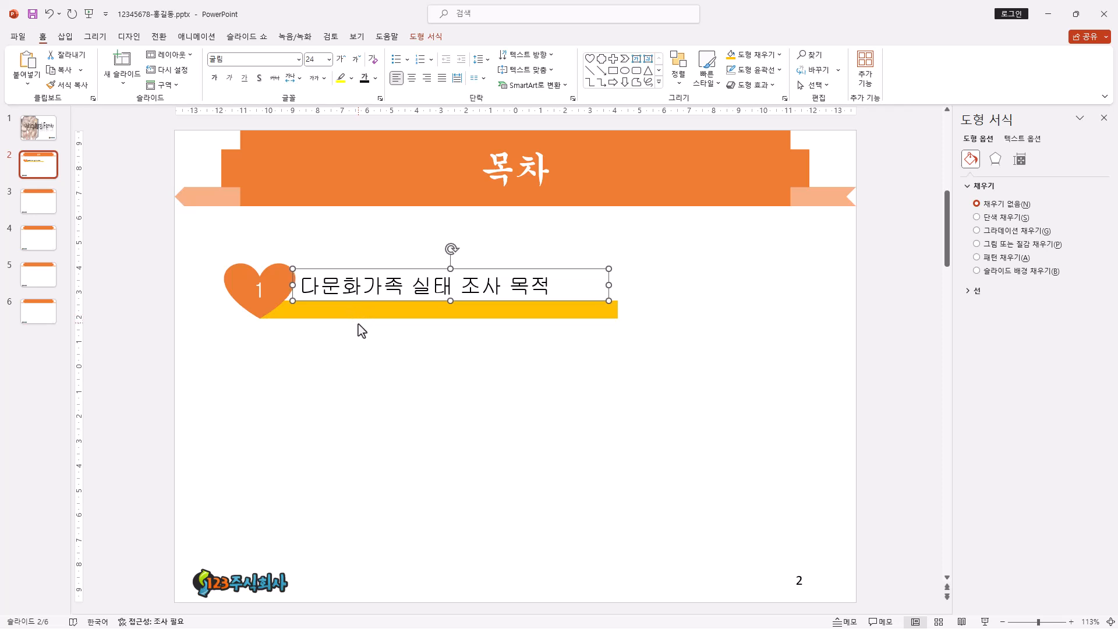
pyautogui.press('Right')
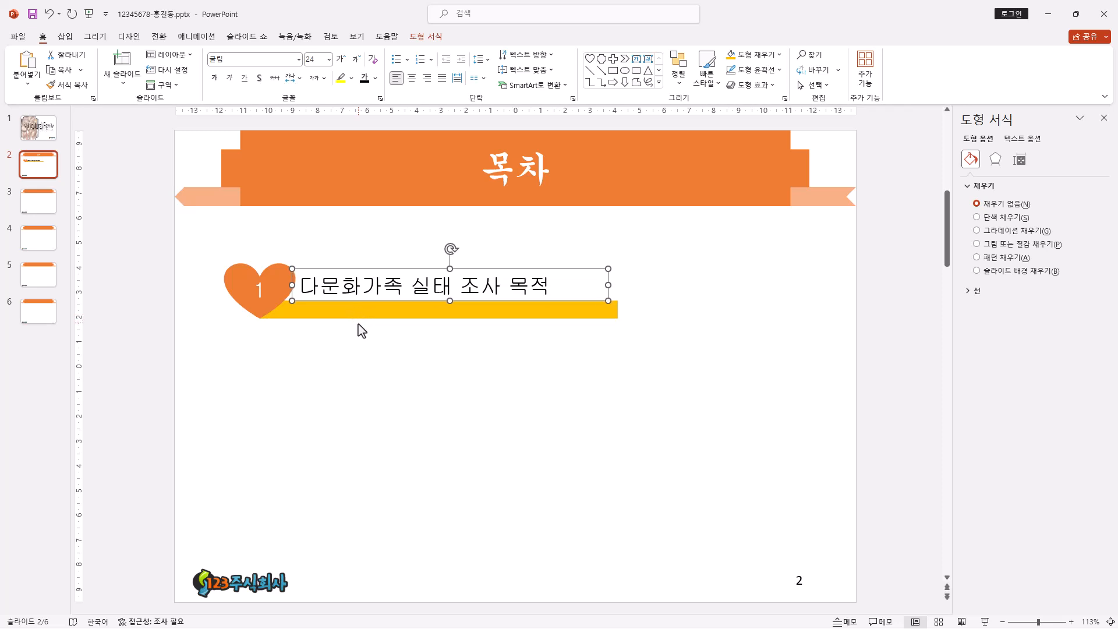
pyautogui.press('Up')
pyautogui.press('Left')
# Duplicate the heart, text box and bar twice straight down to make evenly spaced second and third contents rows
pyautogui.moveTo(198, 236); pyautogui.dragTo(667, 345)
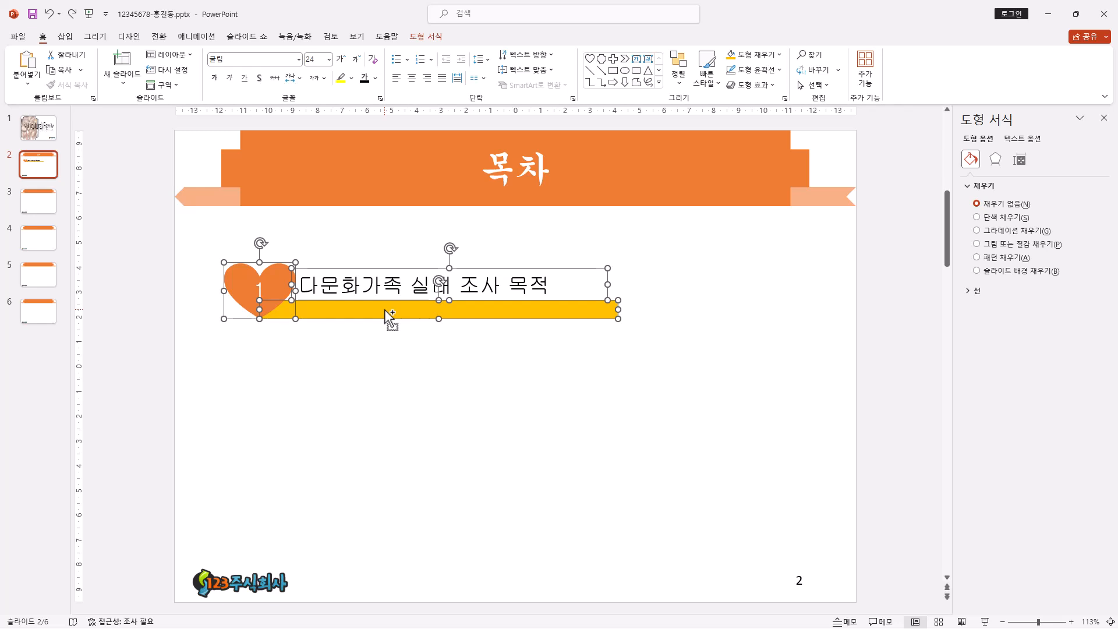
pyautogui.moveTo(385, 310); pyautogui.dragTo(391, 379)
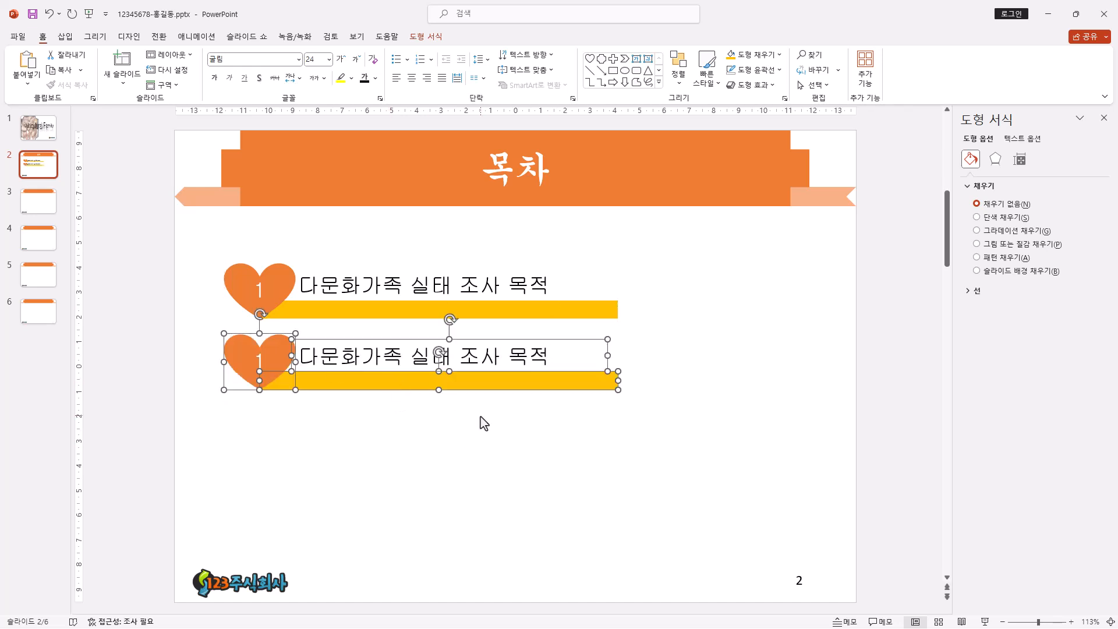
pyautogui.moveTo(391, 384); pyautogui.dragTo(391, 456)
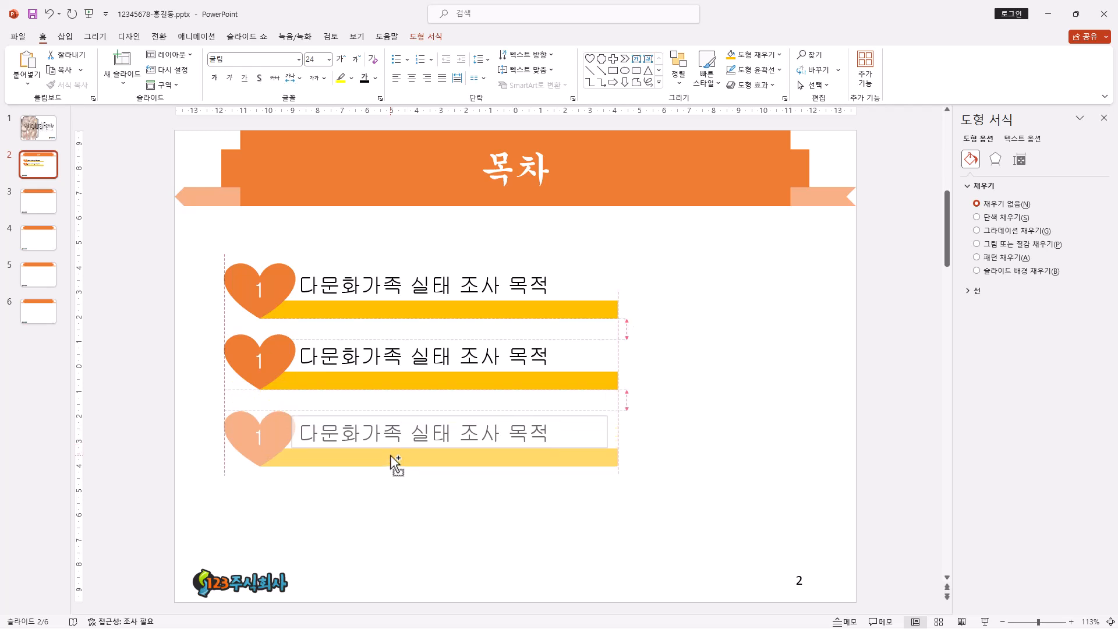
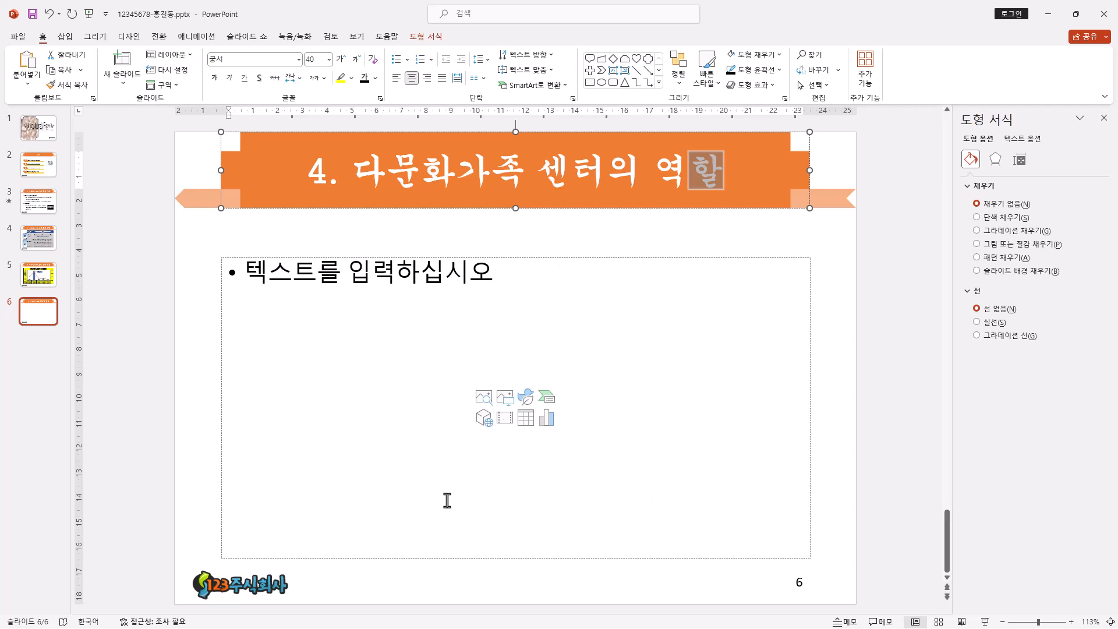
# Delete slide 6's empty content placeholder and draw a 13 × 13 cm rectangle with snipped diagonal corners on the slide's left half
pyautogui.click(613, 257)
pyautogui.press('Delete')
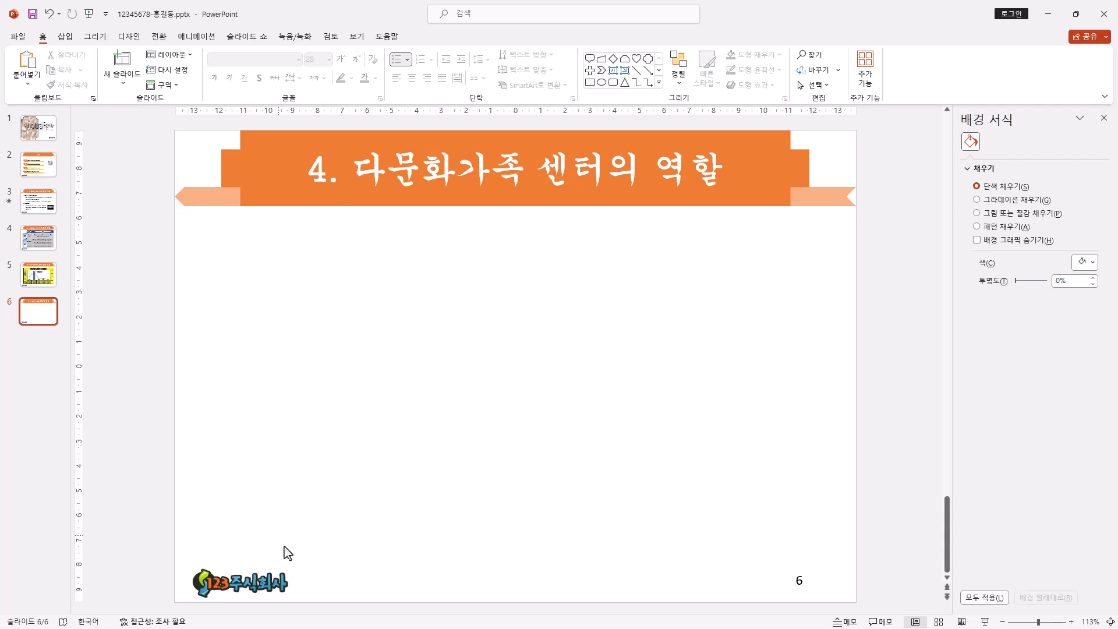
pyautogui.click(659, 84)
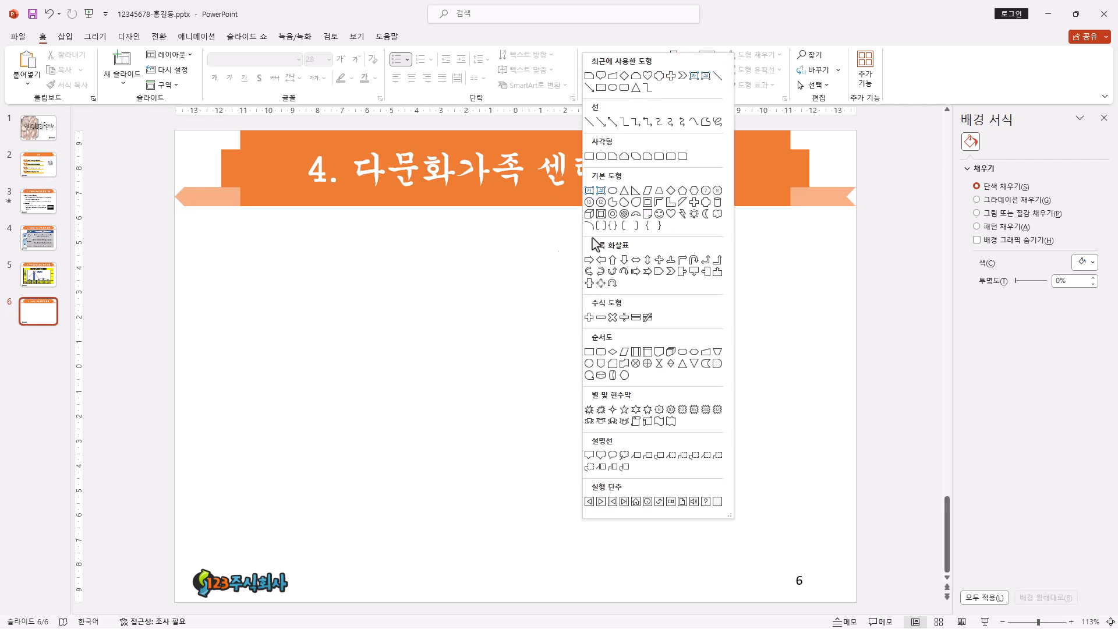
pyautogui.click(638, 161)
pyautogui.moveTo(198, 225)
pyautogui.mouseDown()
pyautogui.moveTo(483, 501)
pyautogui.moveTo(501, 543)
pyautogui.mouseUp()
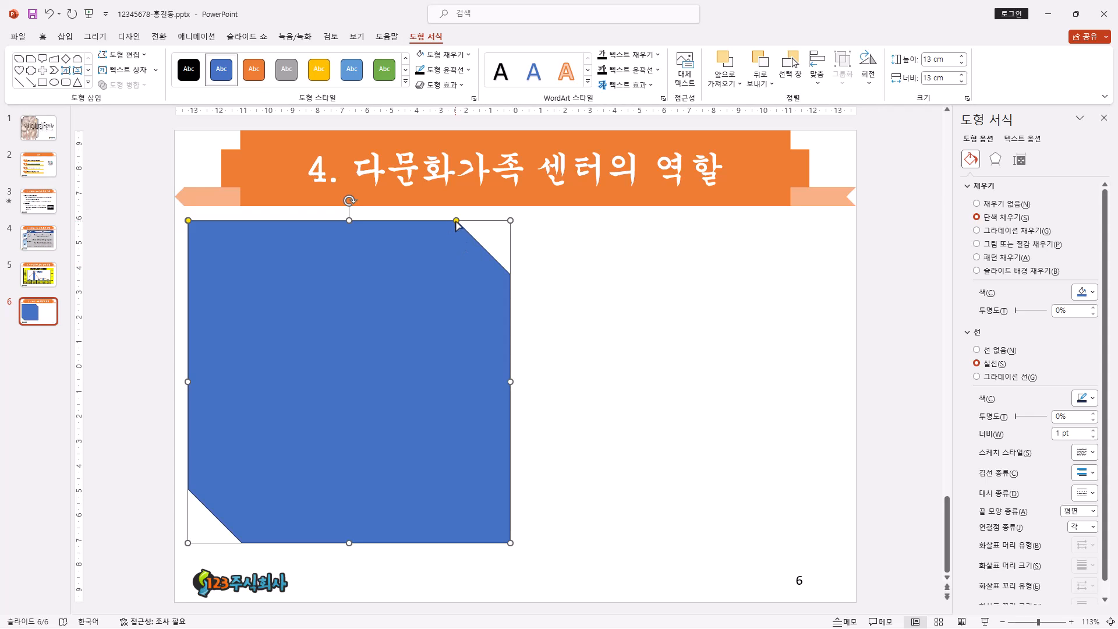
# Make the rectangle's snipped corners smaller and place a copy of the shape beside it on the slide's right half
pyautogui.moveTo(457, 222); pyautogui.dragTo(480, 221)
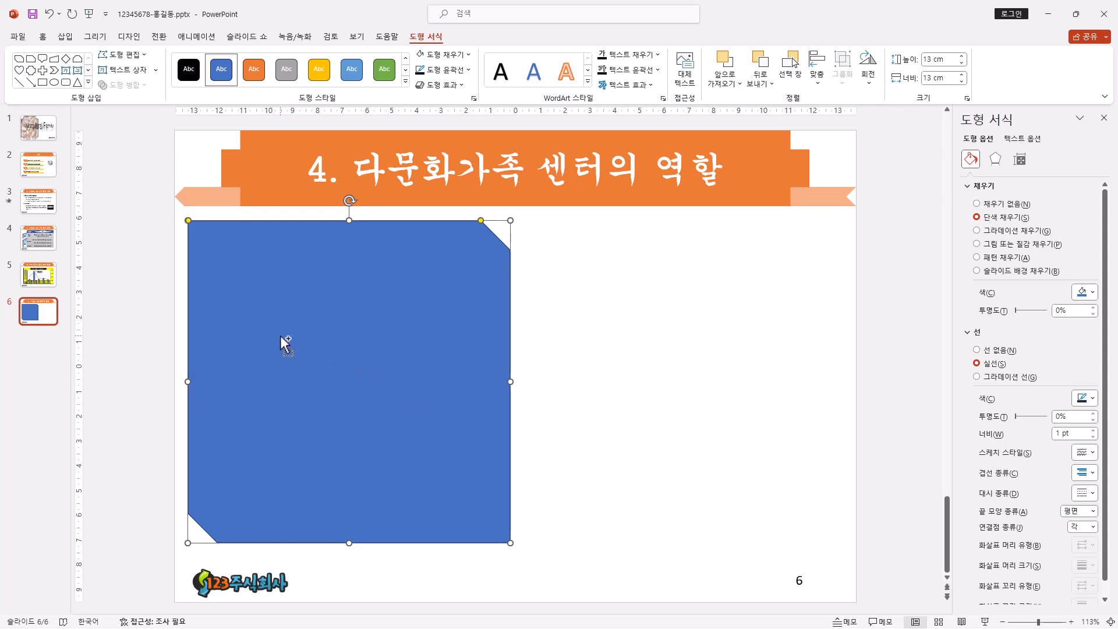
pyautogui.moveTo(268, 336); pyautogui.dragTo(603, 345)
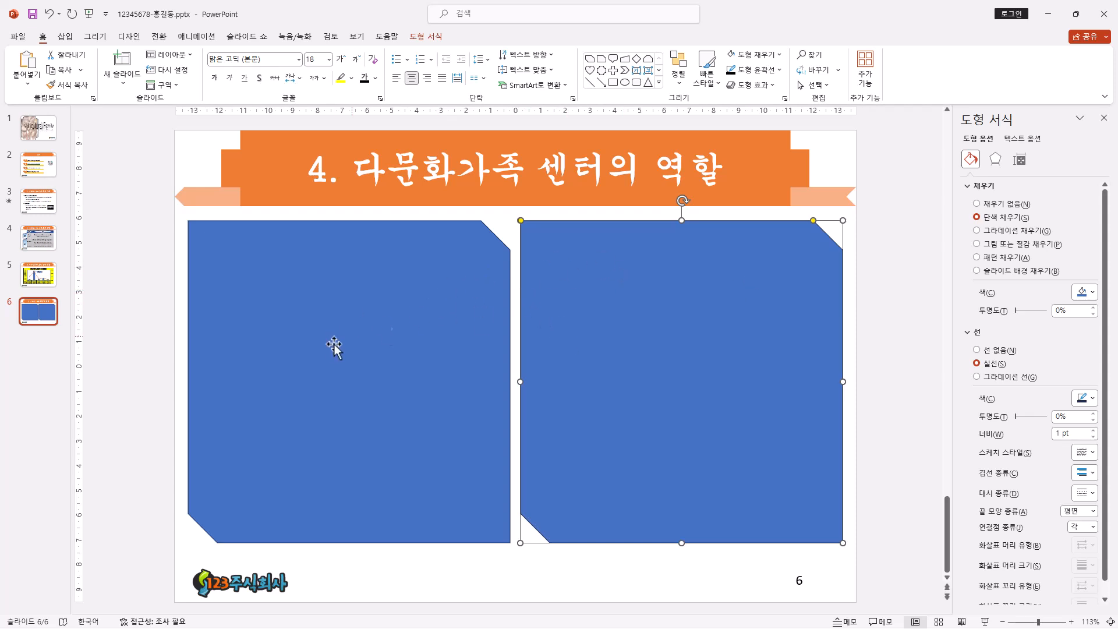
# Fill the left snipped rectangle with the lightest orange theme tint
pyautogui.click(444, 309)
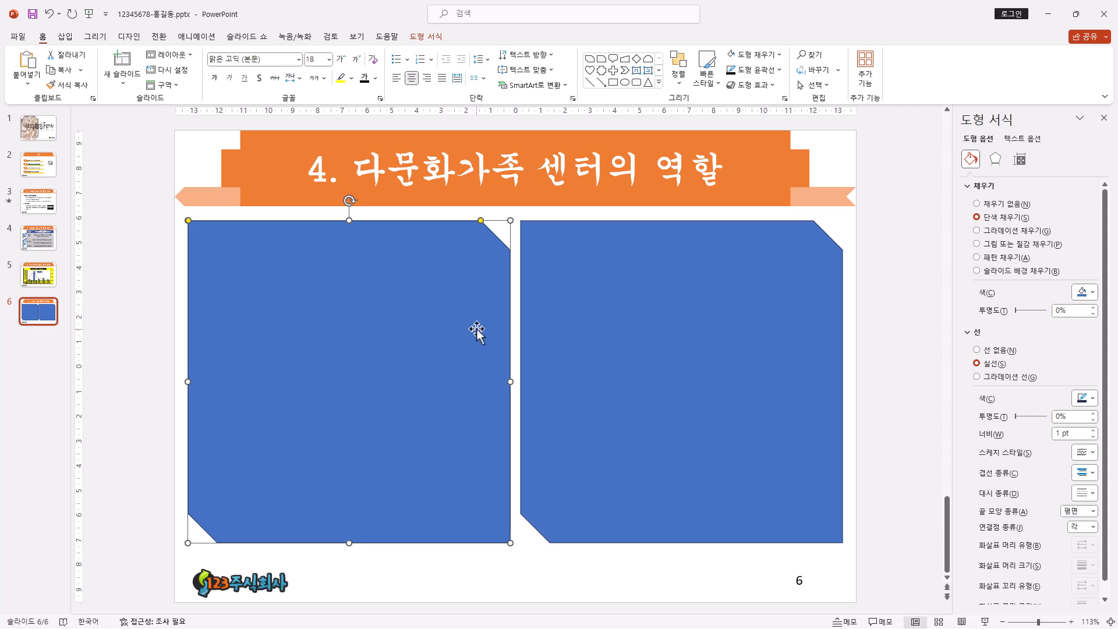
pyautogui.click(430, 37)
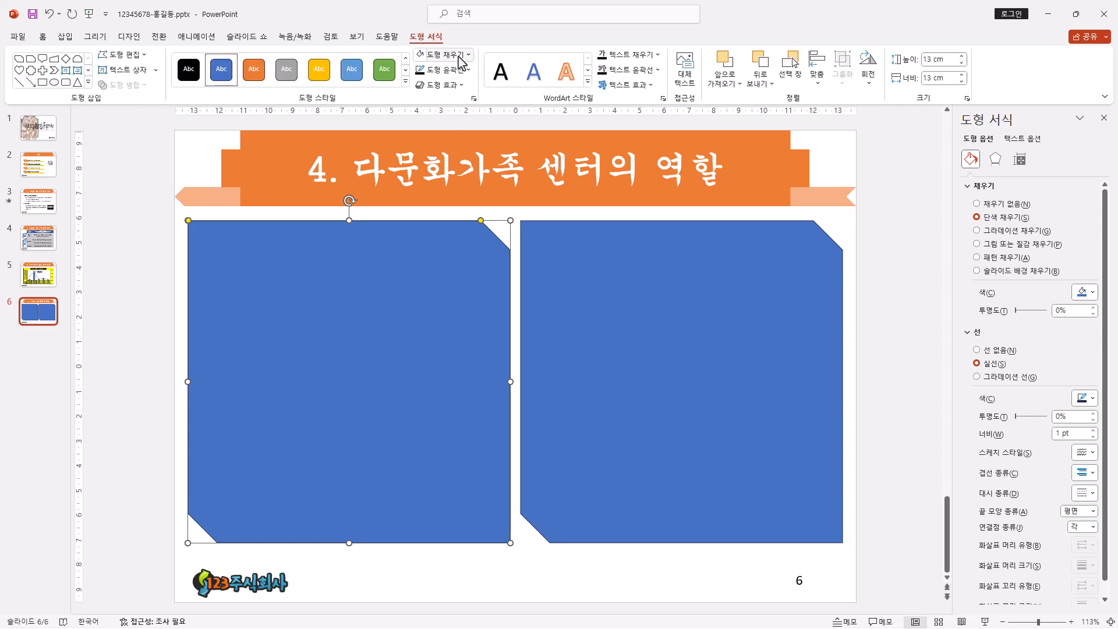
pyautogui.click(442, 54)
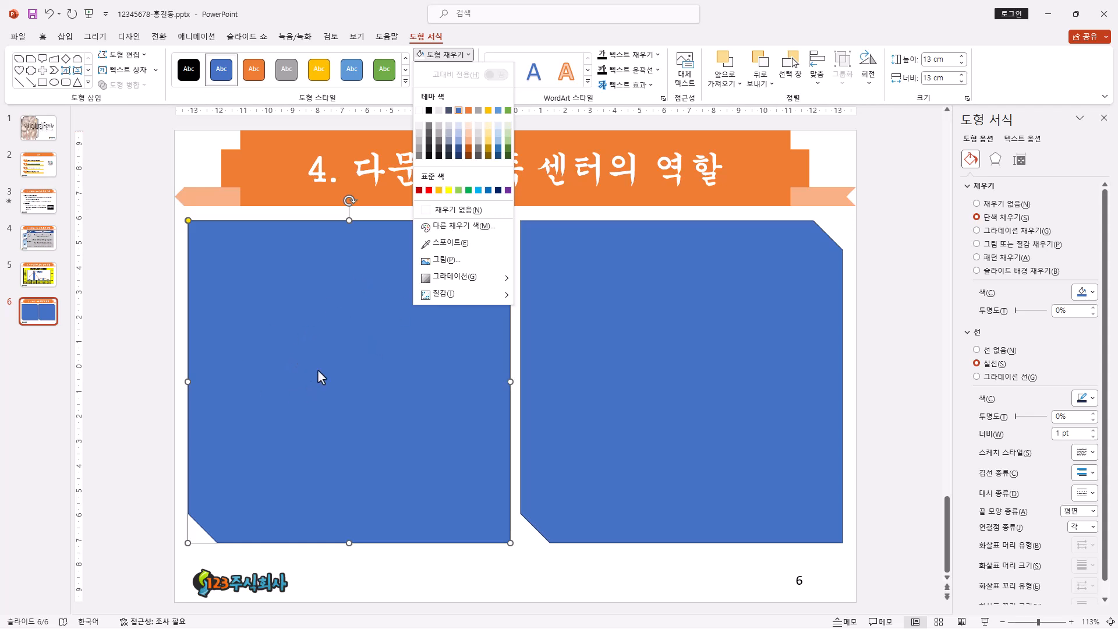
pyautogui.click(475, 128)
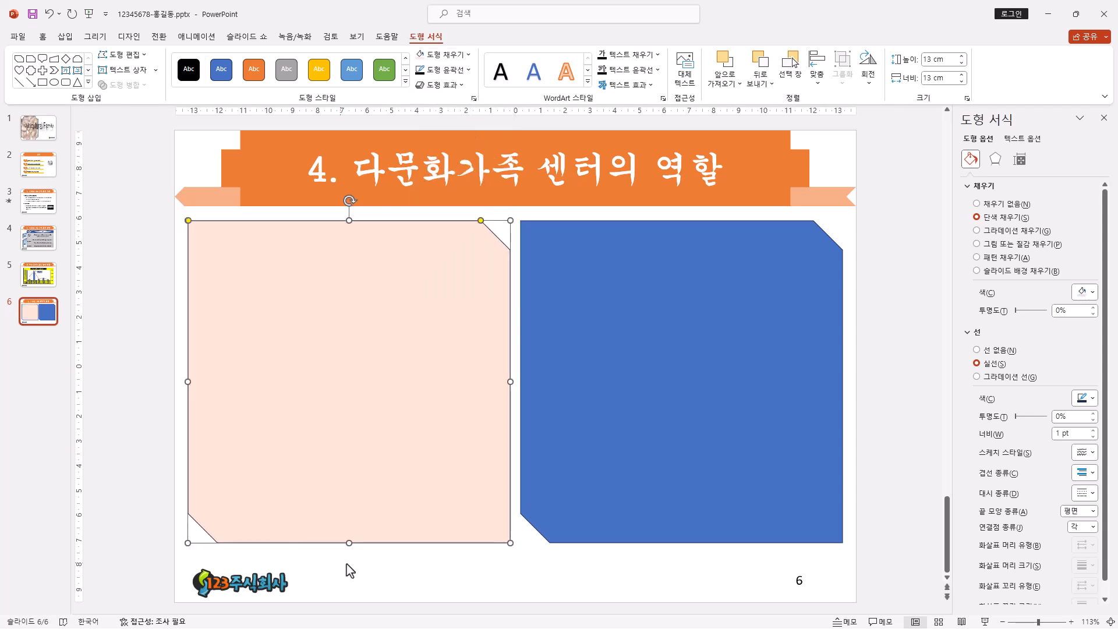
# Fill the right snipped rectangle with the lightest blue theme tint
pyautogui.click(630, 339)
pyautogui.click(462, 58)
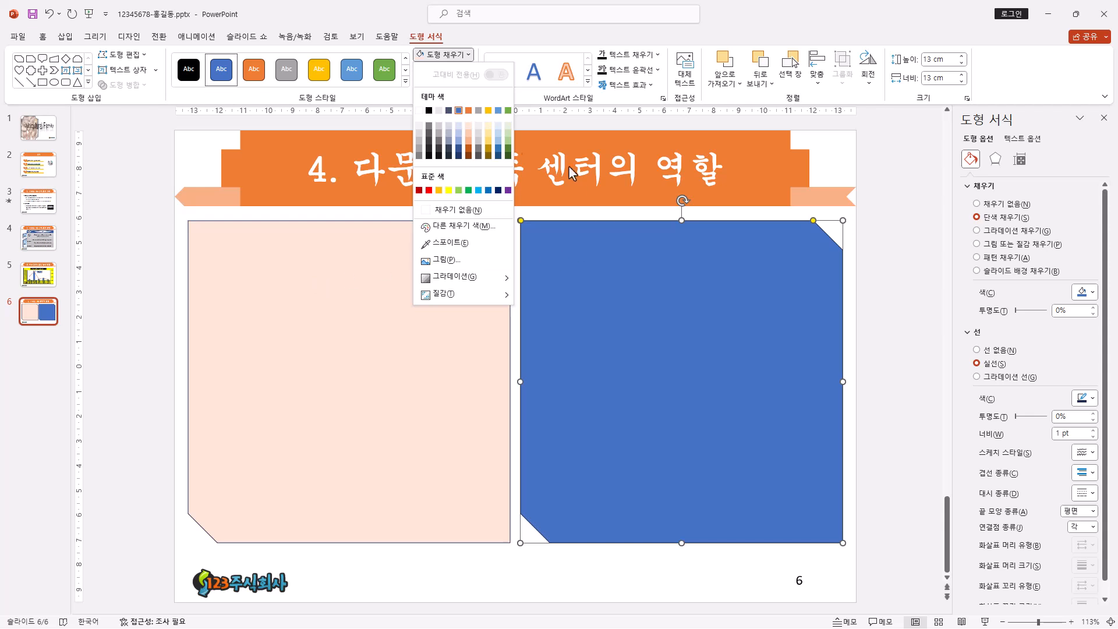
pyautogui.click(460, 125)
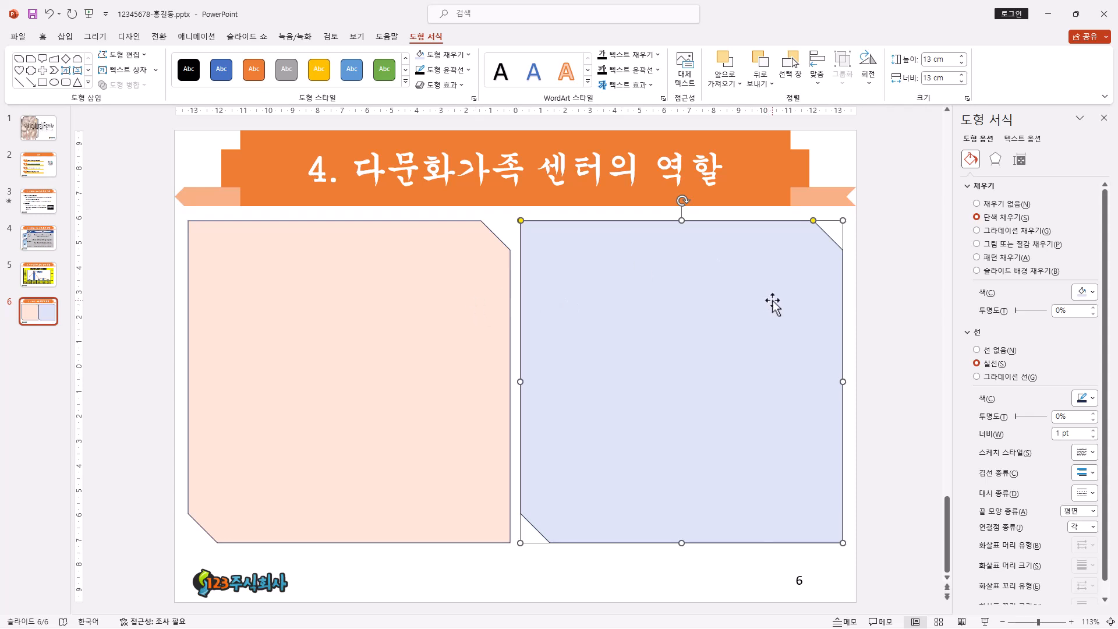
# Give the right snipped rectangle a dashed (파선) outline with a thickness of 2¼ pt
pyautogui.click(447, 71)
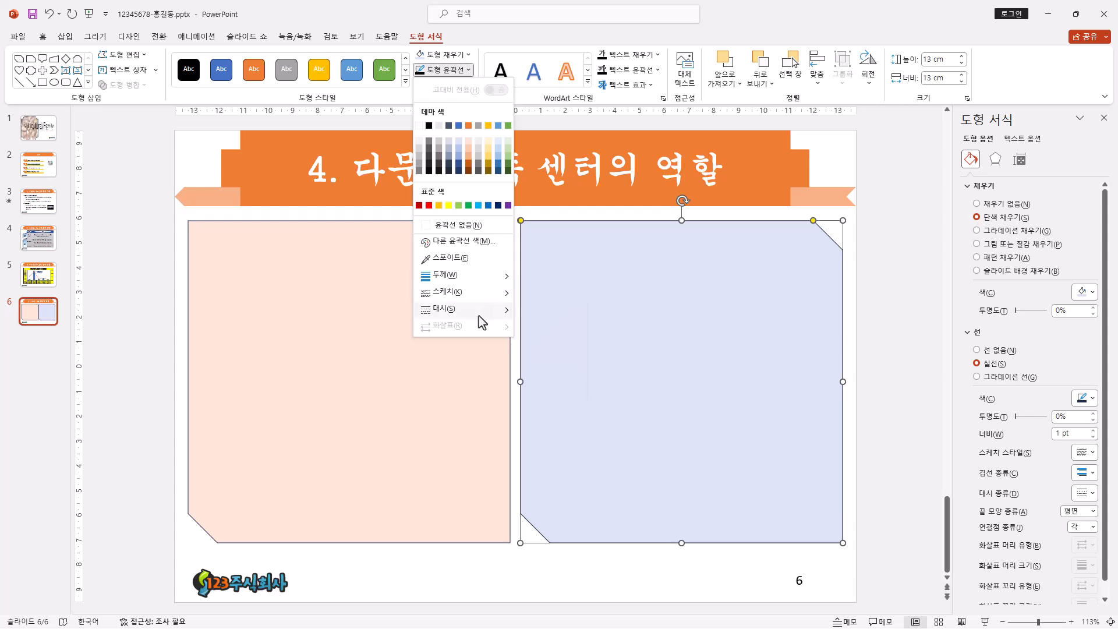
pyautogui.moveTo(478, 316)
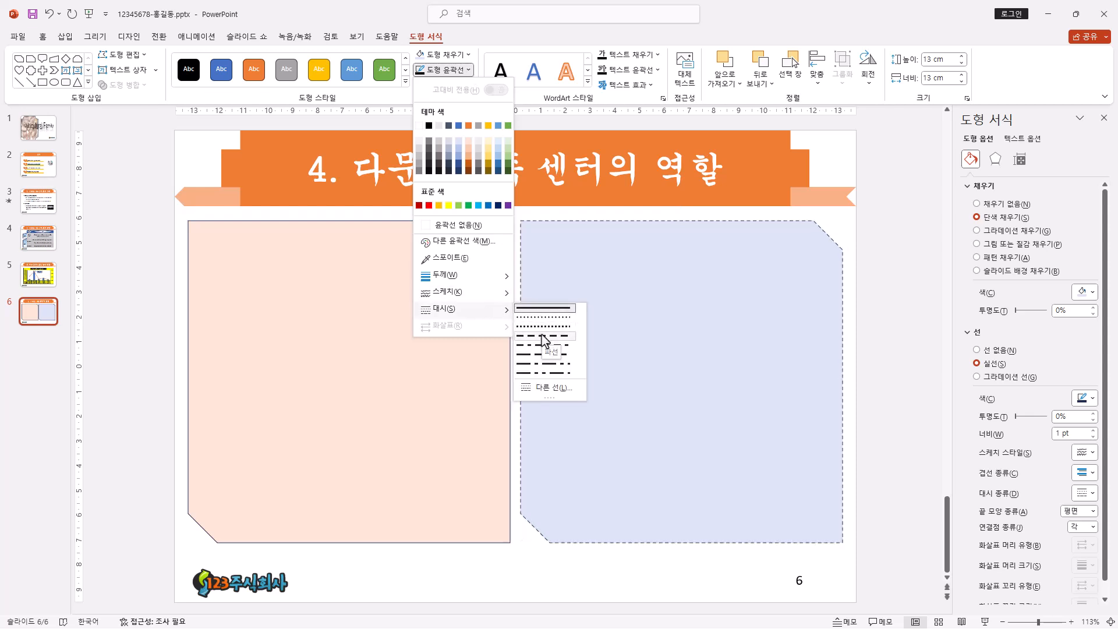
pyautogui.click(543, 338)
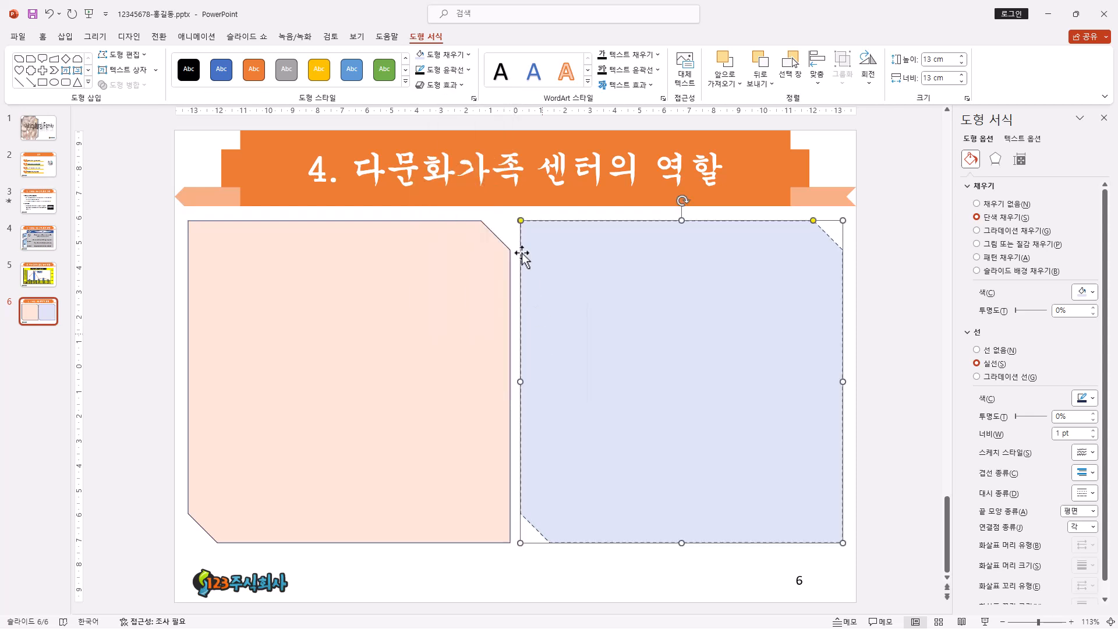
pyautogui.click(467, 71)
pyautogui.moveTo(464, 277)
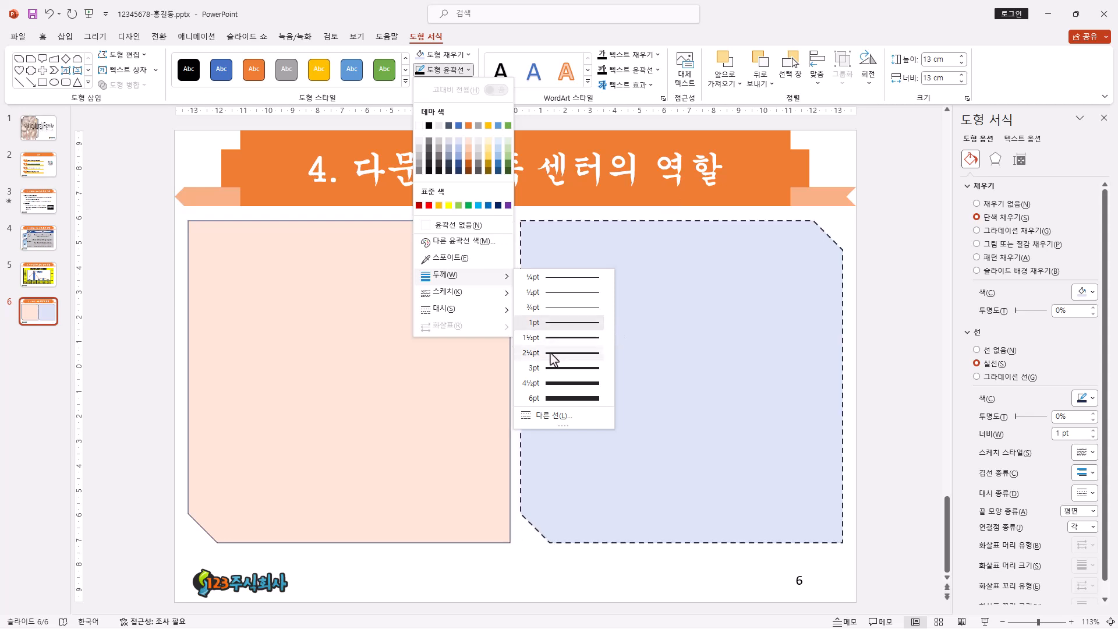
pyautogui.click(601, 353)
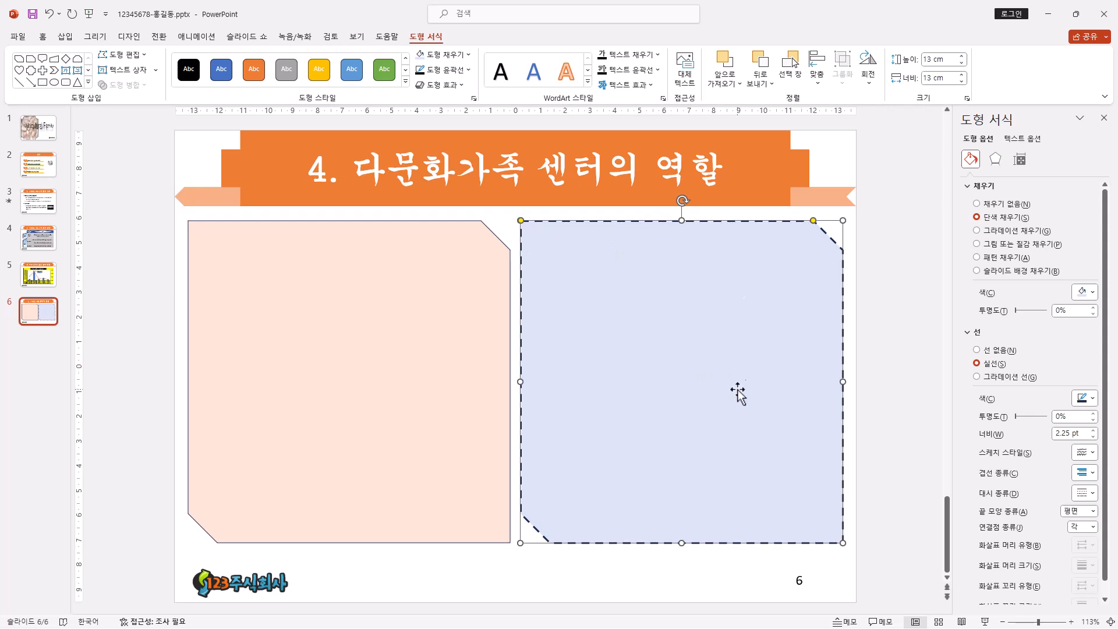
# Set the right snipped rectangle's outline colour to black and flip the shape horizontally (좌우 대칭)
pyautogui.click(460, 76)
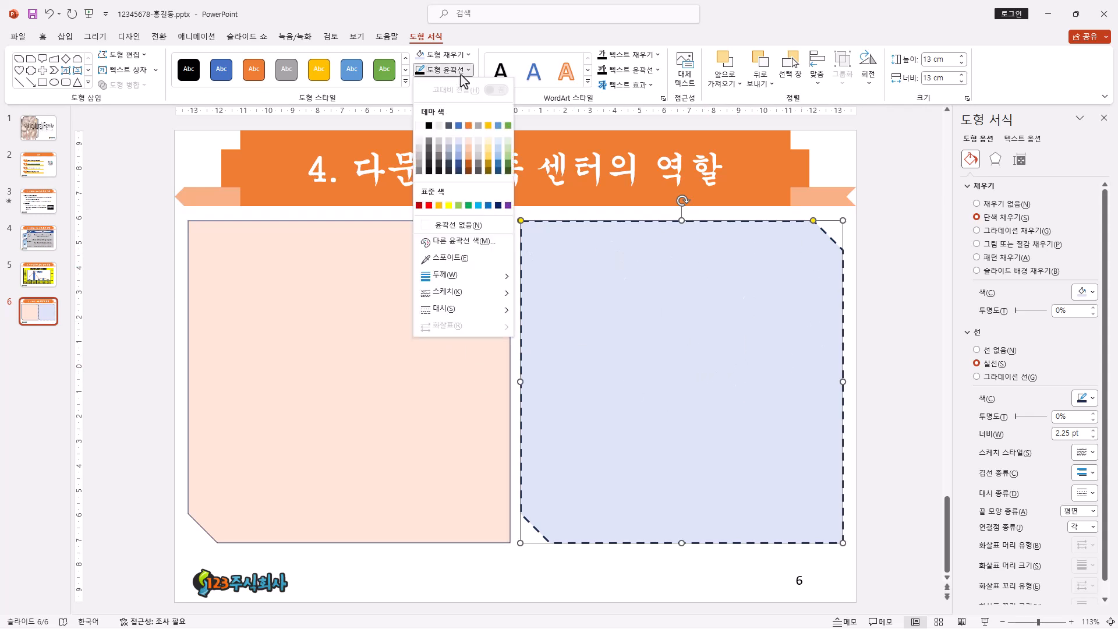
pyautogui.click(431, 129)
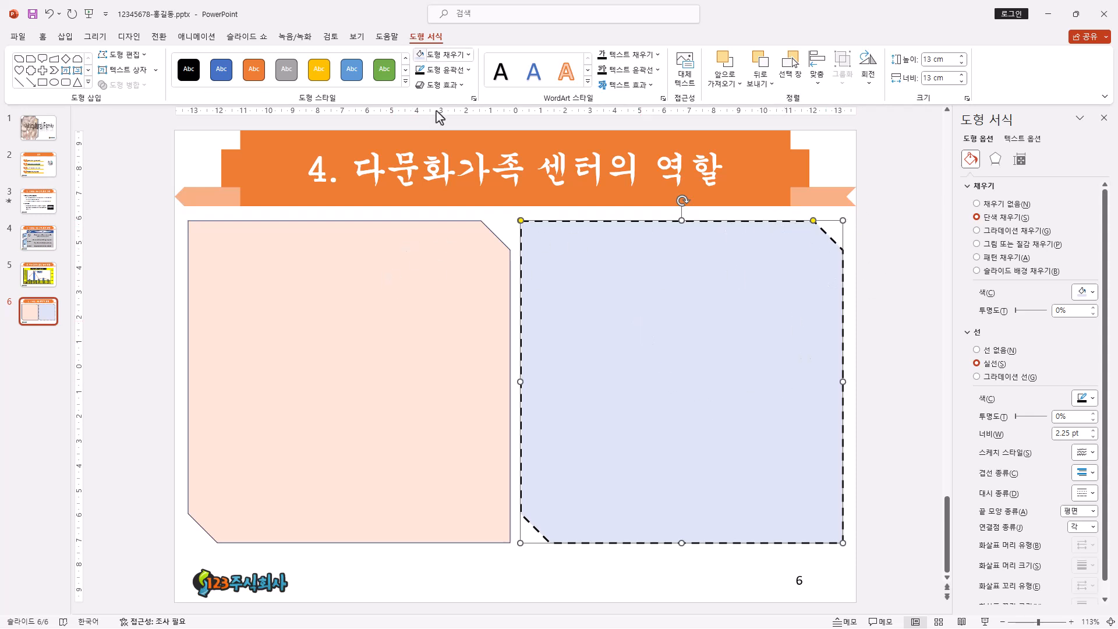
pyautogui.click(867, 65)
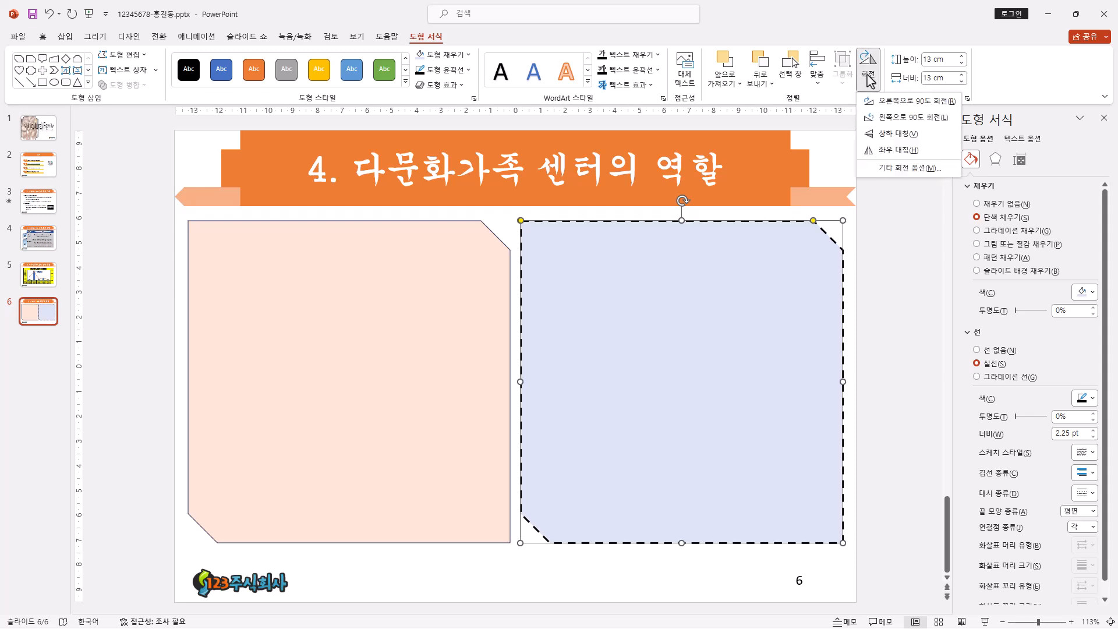
pyautogui.click(892, 154)
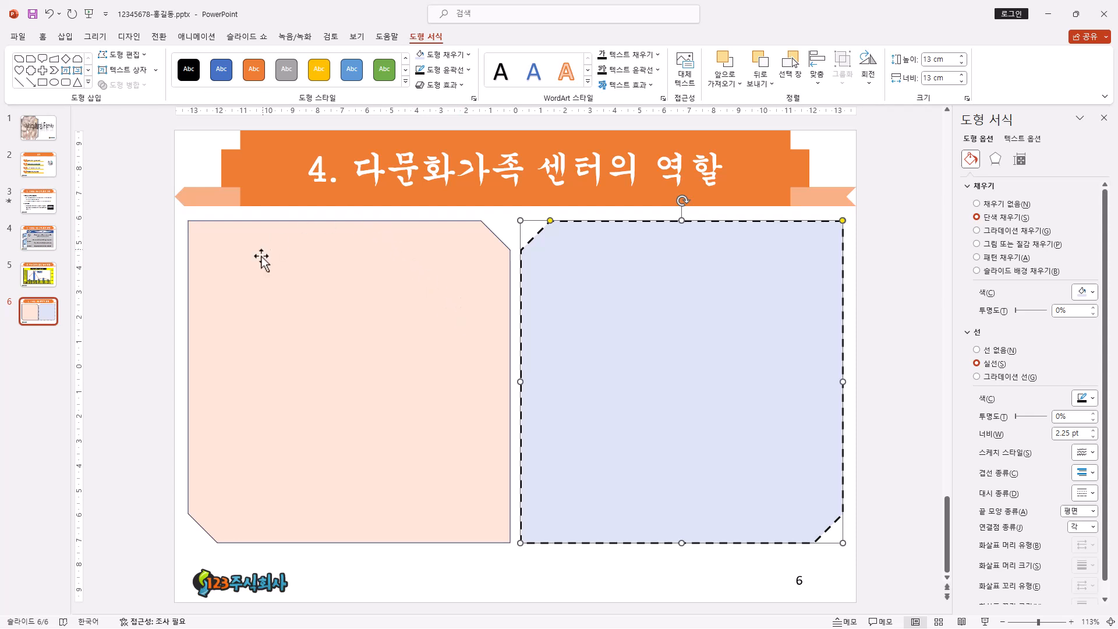
# Draw an octagon about 4.26 cm wide and 1.32 cm high near the orange shape's upper edge and label it "어려운 점"
pyautogui.click(88, 83)
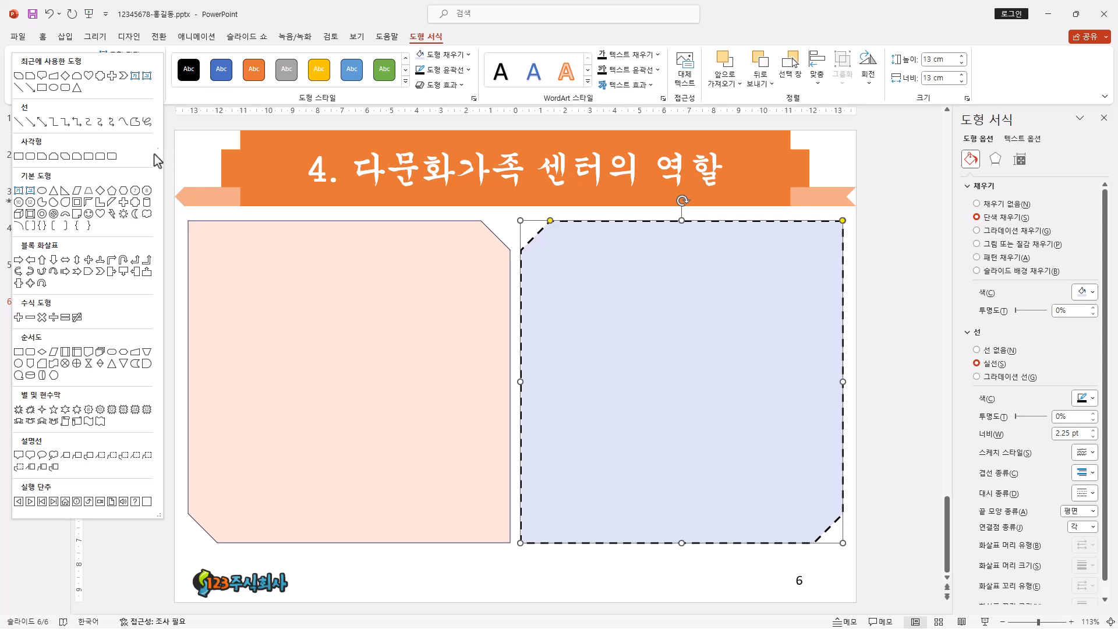
pyautogui.click(147, 191)
pyautogui.moveTo(297, 225); pyautogui.dragTo(403, 257)
pyautogui.write('어려운 점')
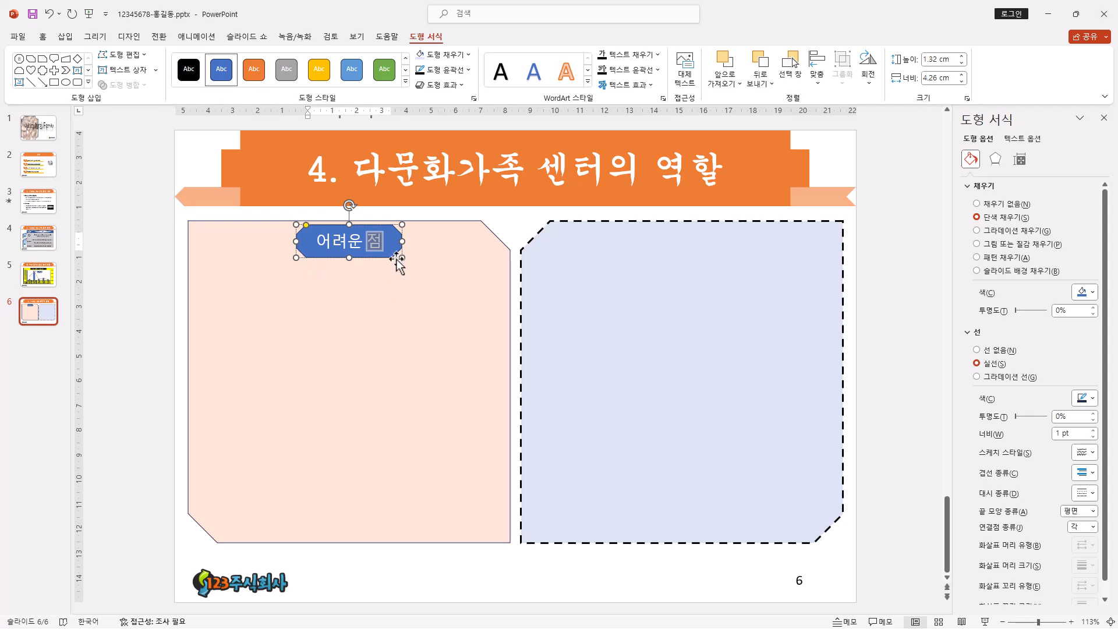
pyautogui.click(387, 258)
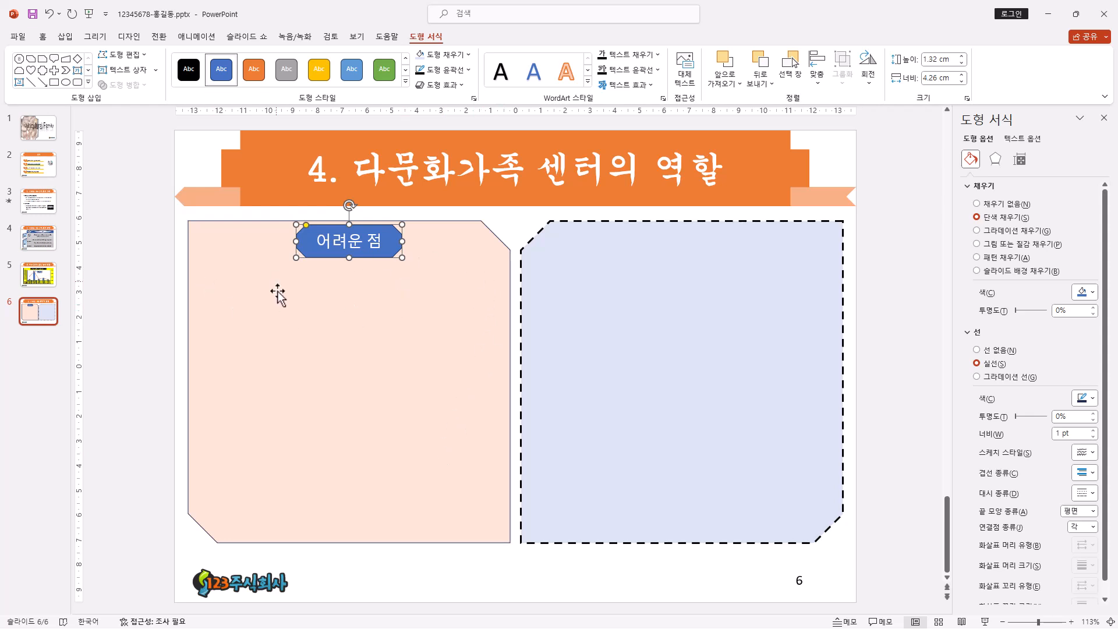
# Insert a 연속 블록 프로세스형 (continuous block process) SmartArt graphic on the slide
pyautogui.click(66, 37)
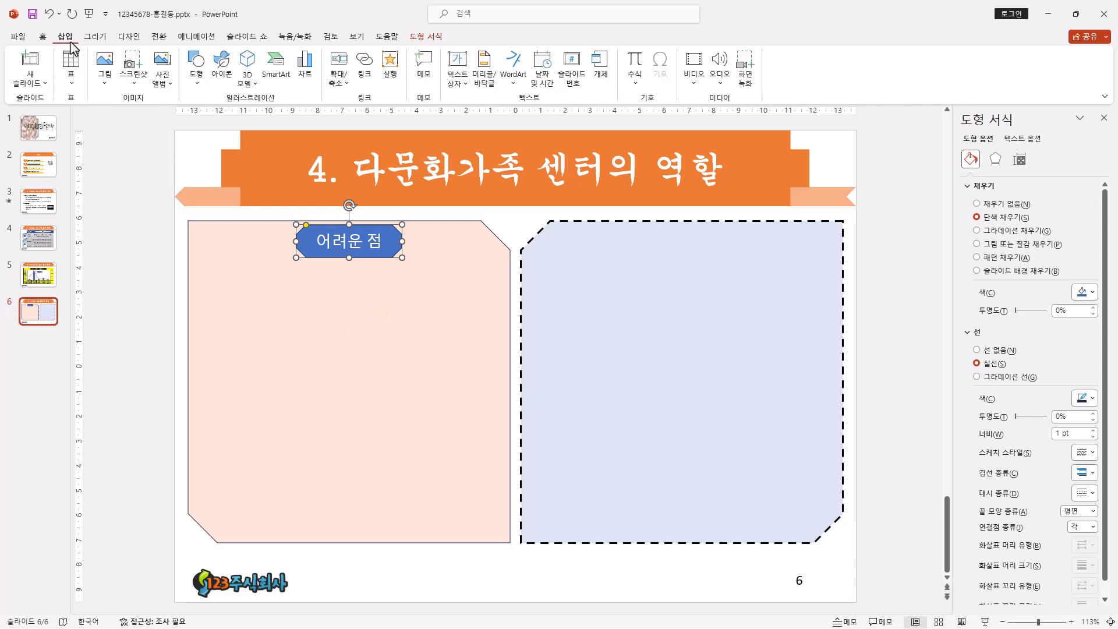
pyautogui.click(285, 75)
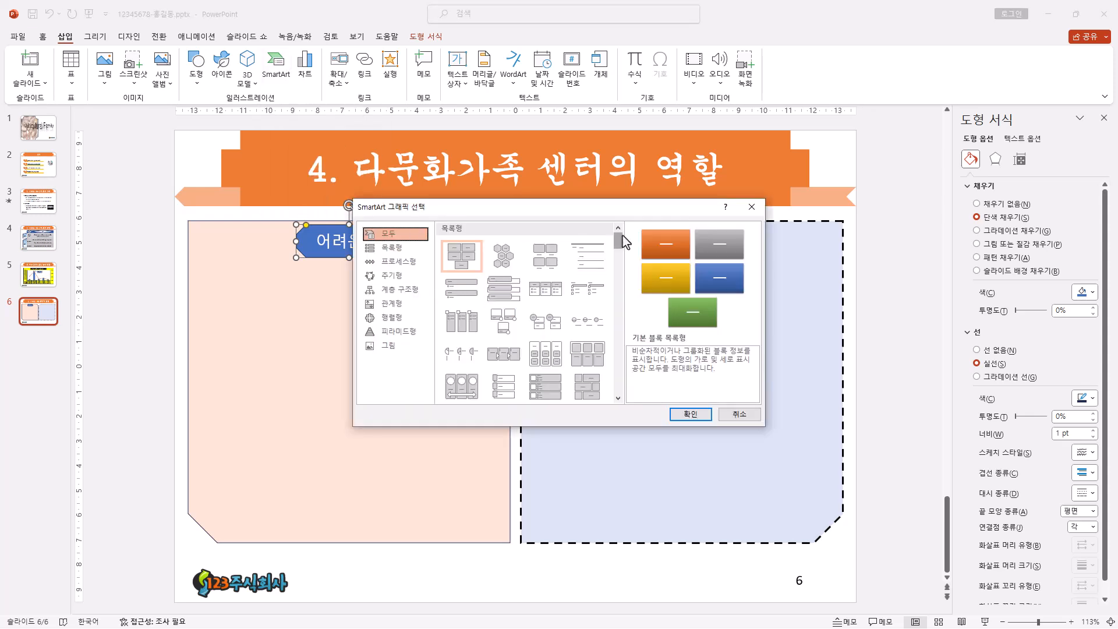
pyautogui.moveTo(617, 245); pyautogui.dragTo(616, 271)
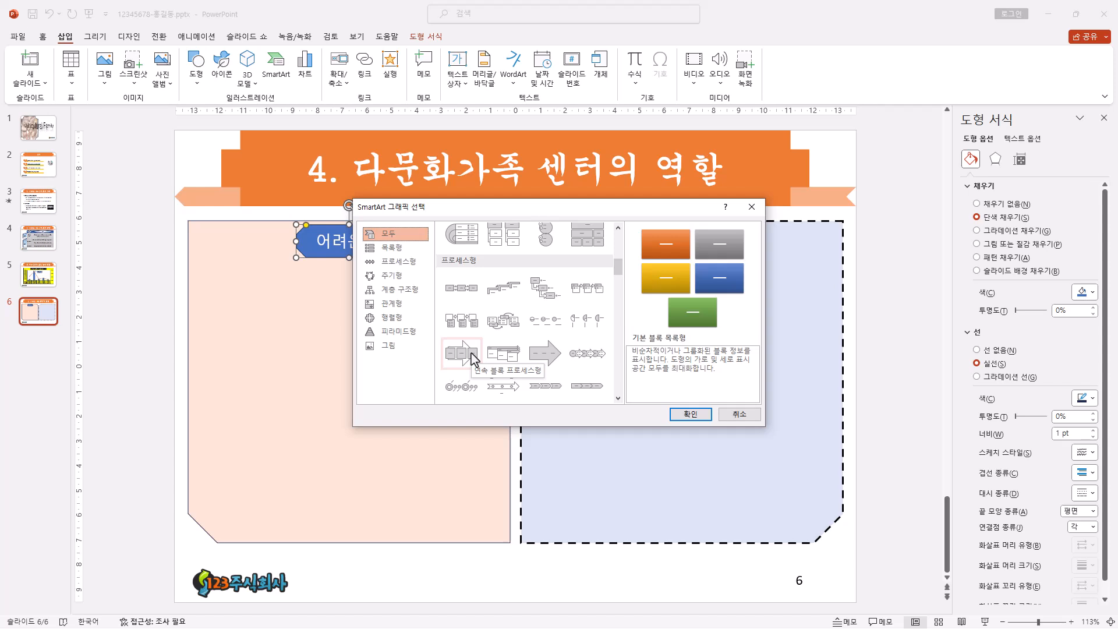
pyautogui.click(470, 356)
pyautogui.click(696, 415)
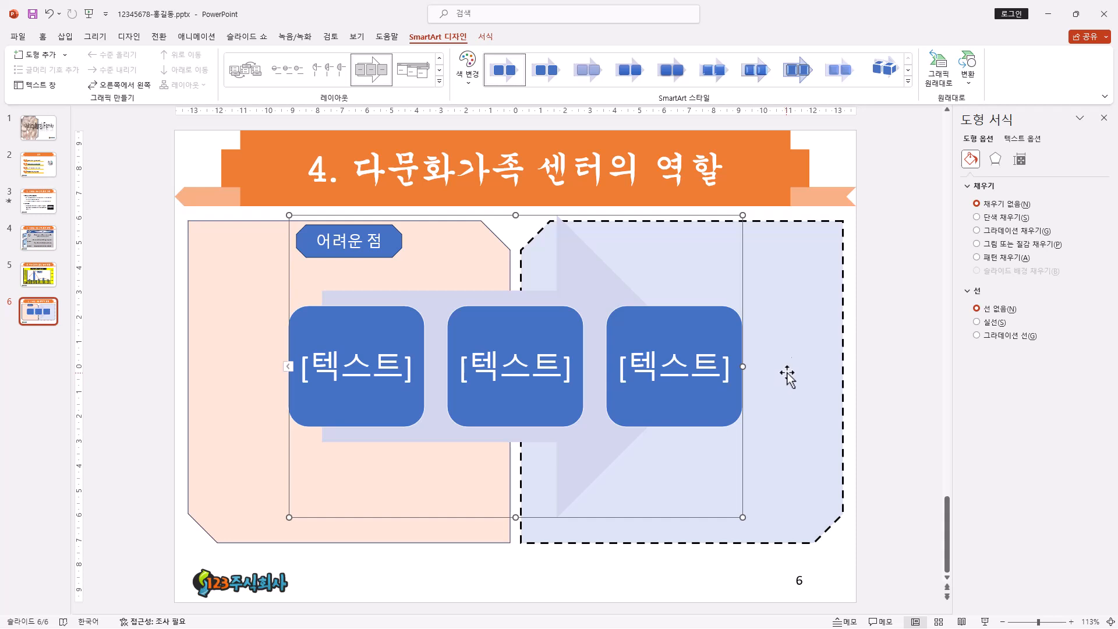
# Open the full choice of SmartArt styles for the block process graphic
pyautogui.click(909, 82)
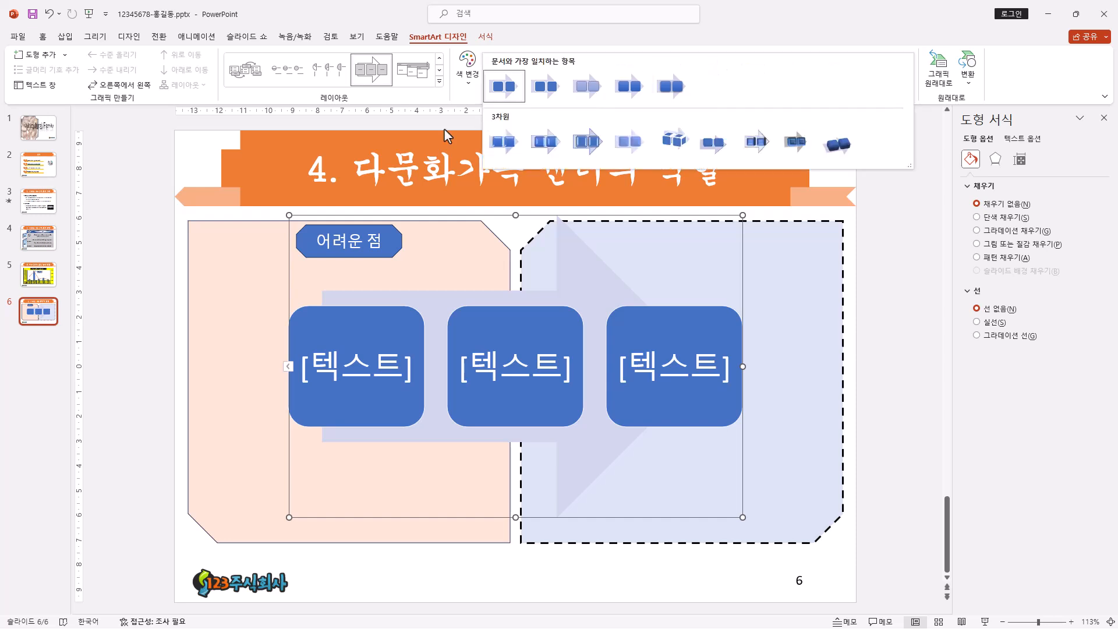